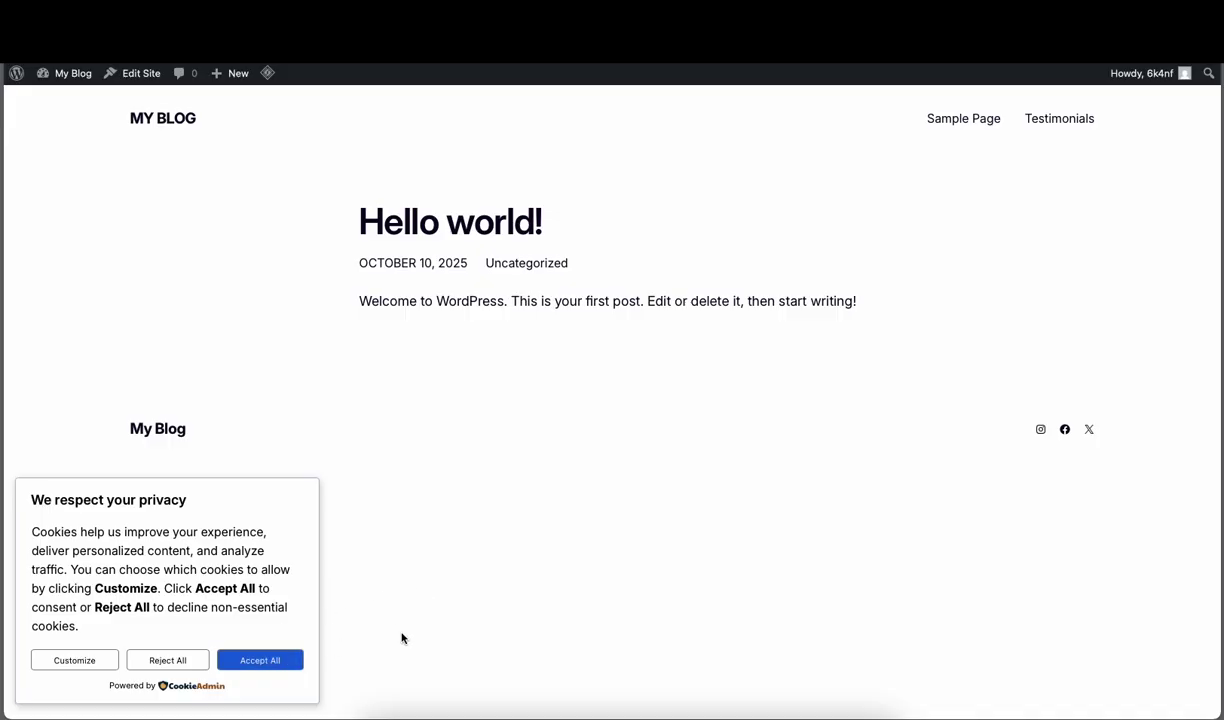
# Step: Accept all cookies on the blog's front page and review the cookie preferences for each category
pyautogui.click(263, 660)
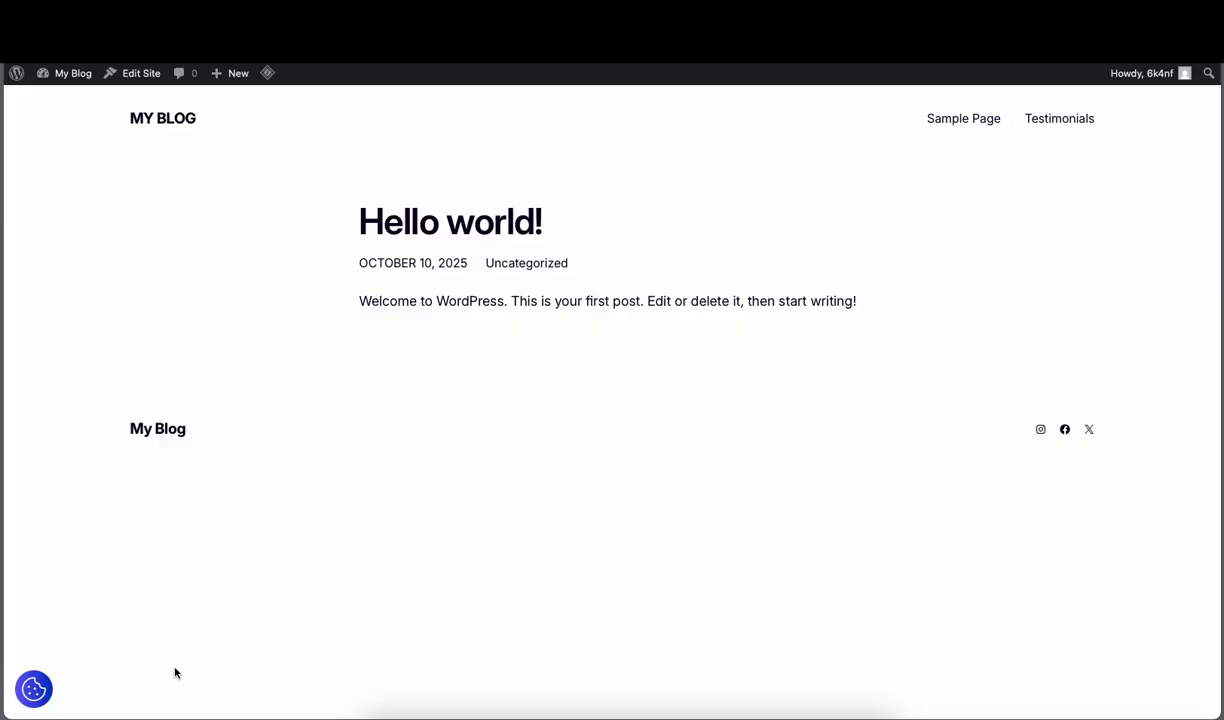
pyautogui.click(33, 689)
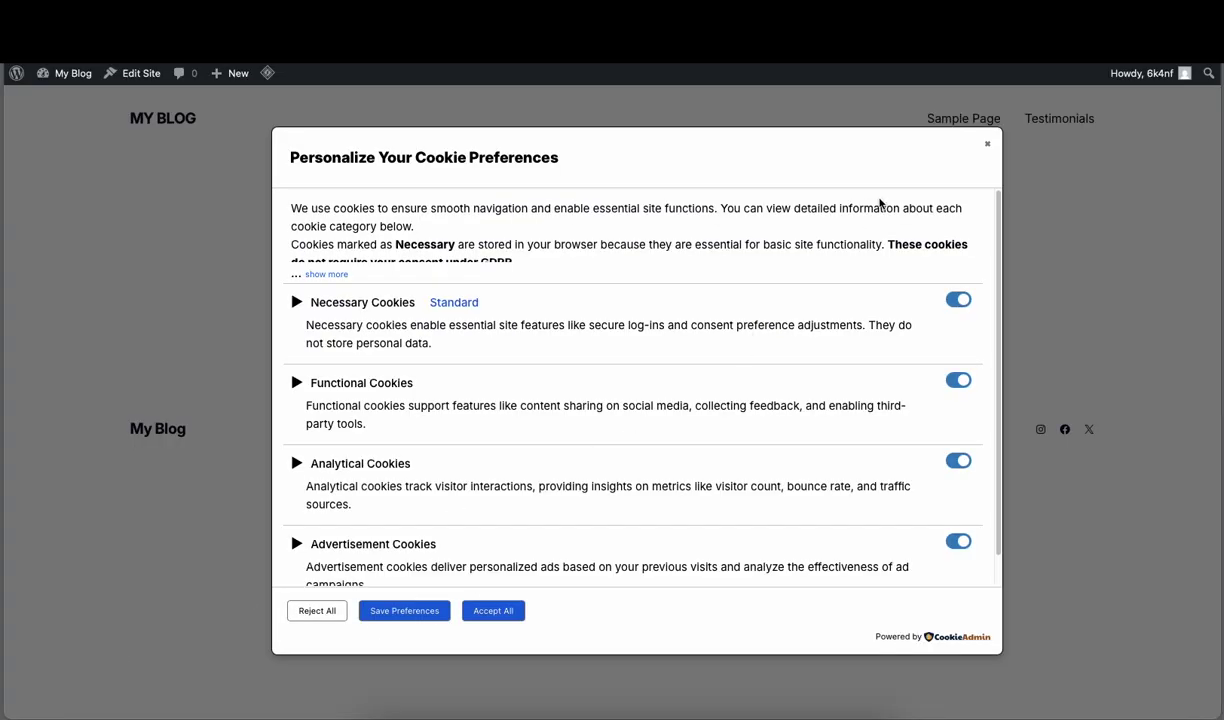
pyautogui.click(987, 144)
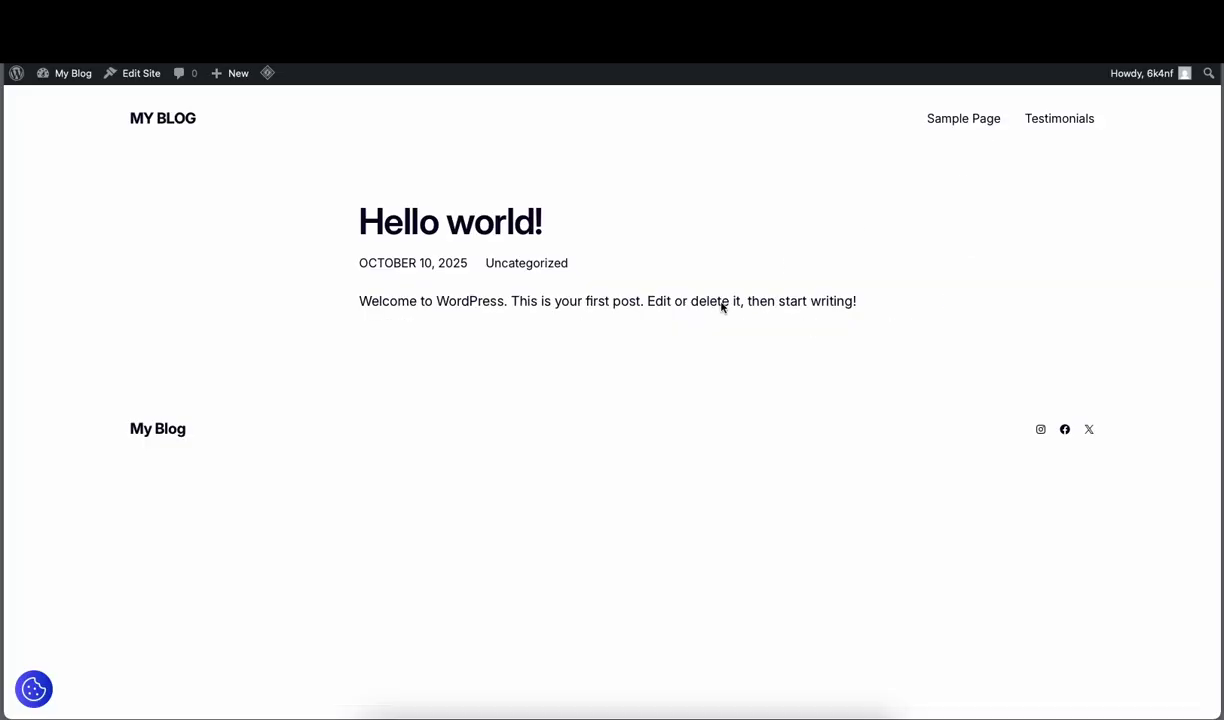
pyautogui.click(33, 682)
pyautogui.scroll(-1, 627, 370)
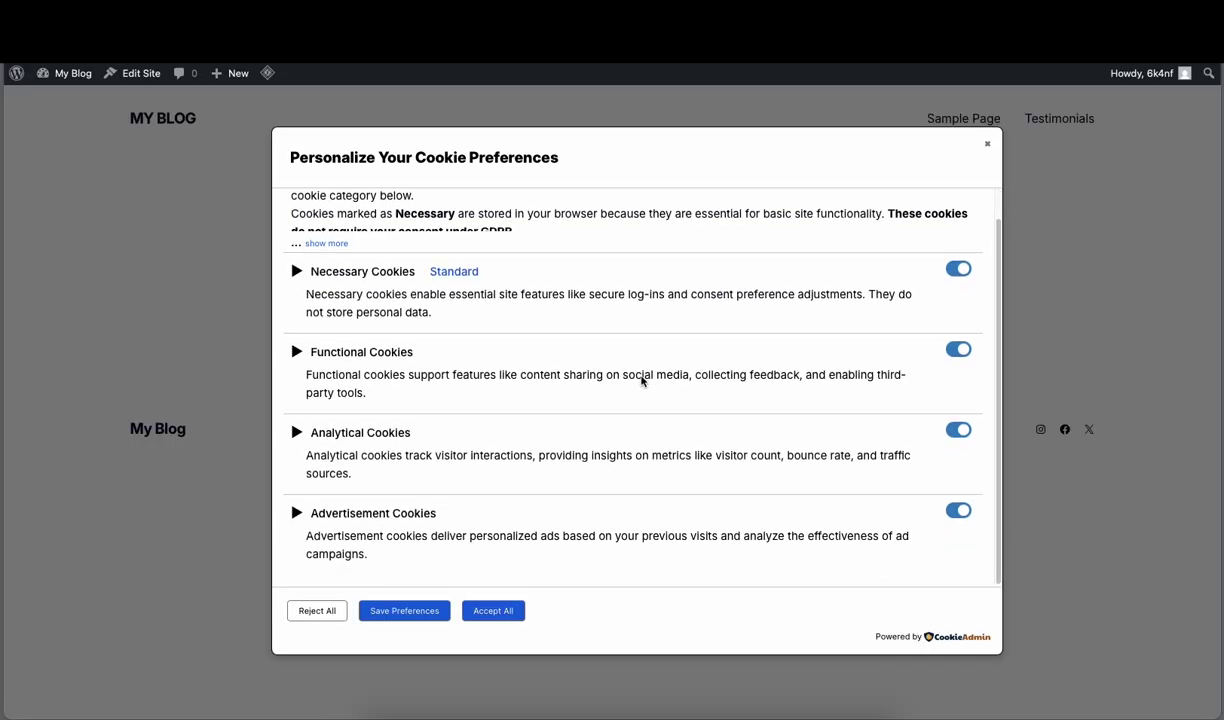
pyautogui.click(987, 144)
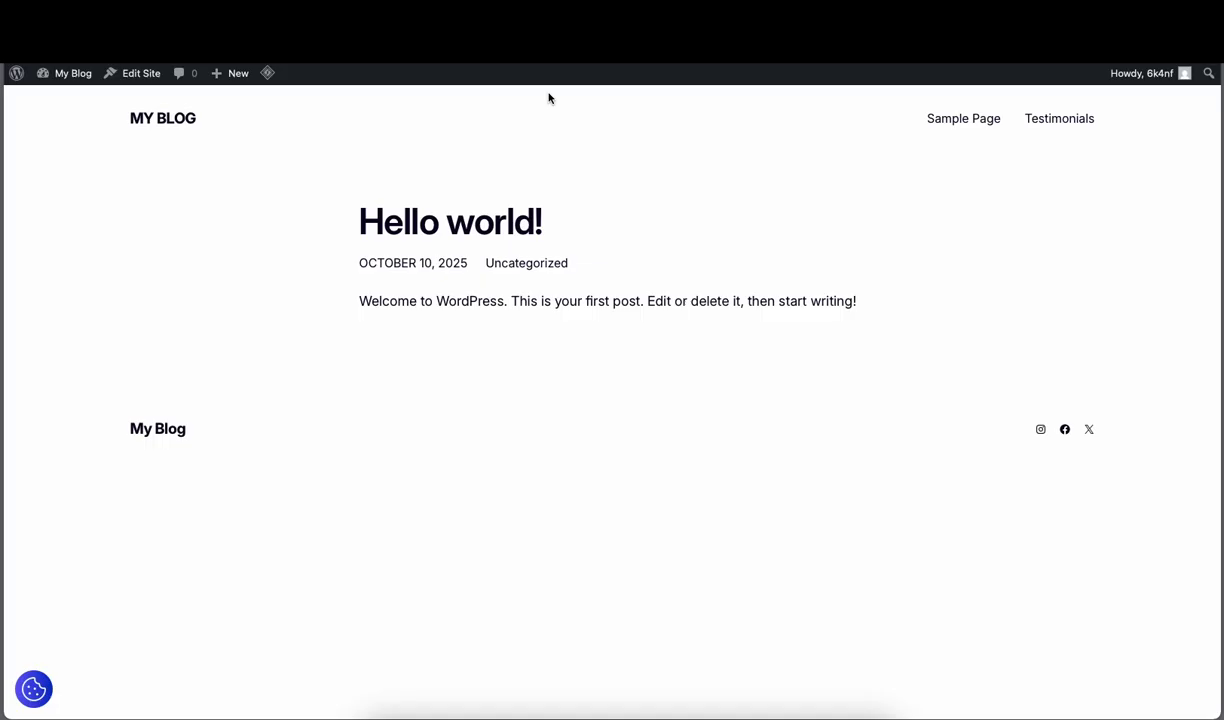
# Step: Go to the WordPress admin area and look over the Site Assistant page
pyautogui.click(573, 43)
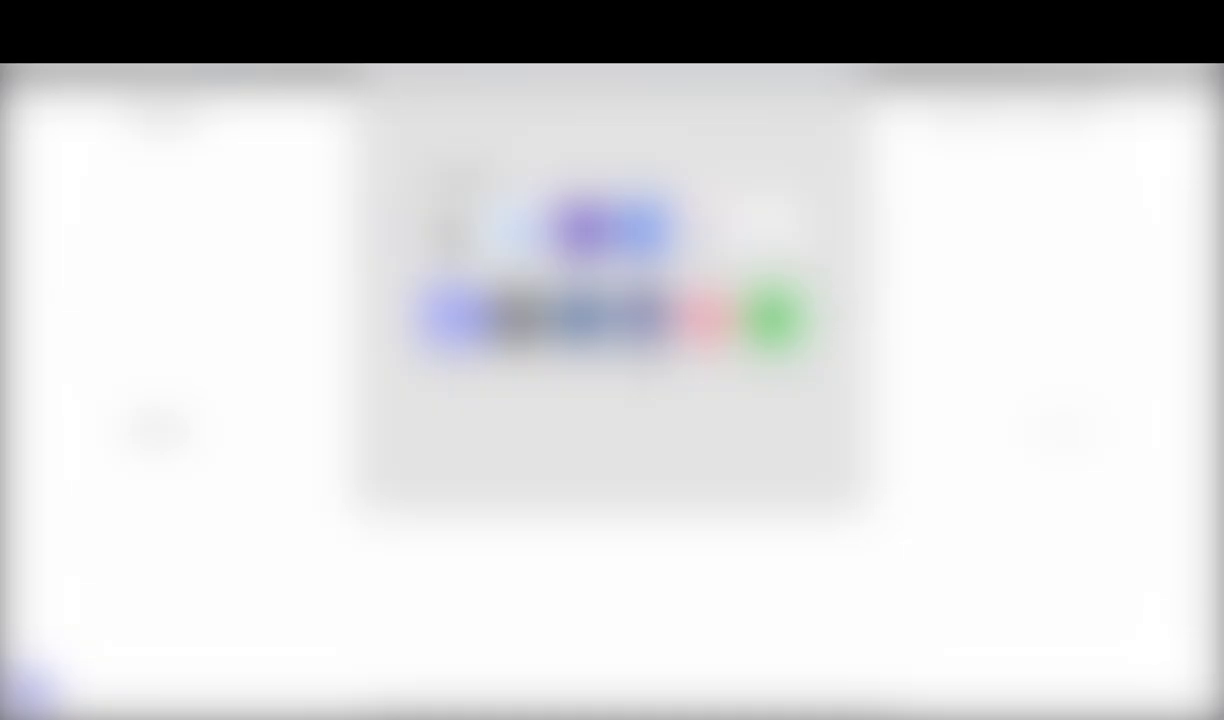
pyautogui.write('w')
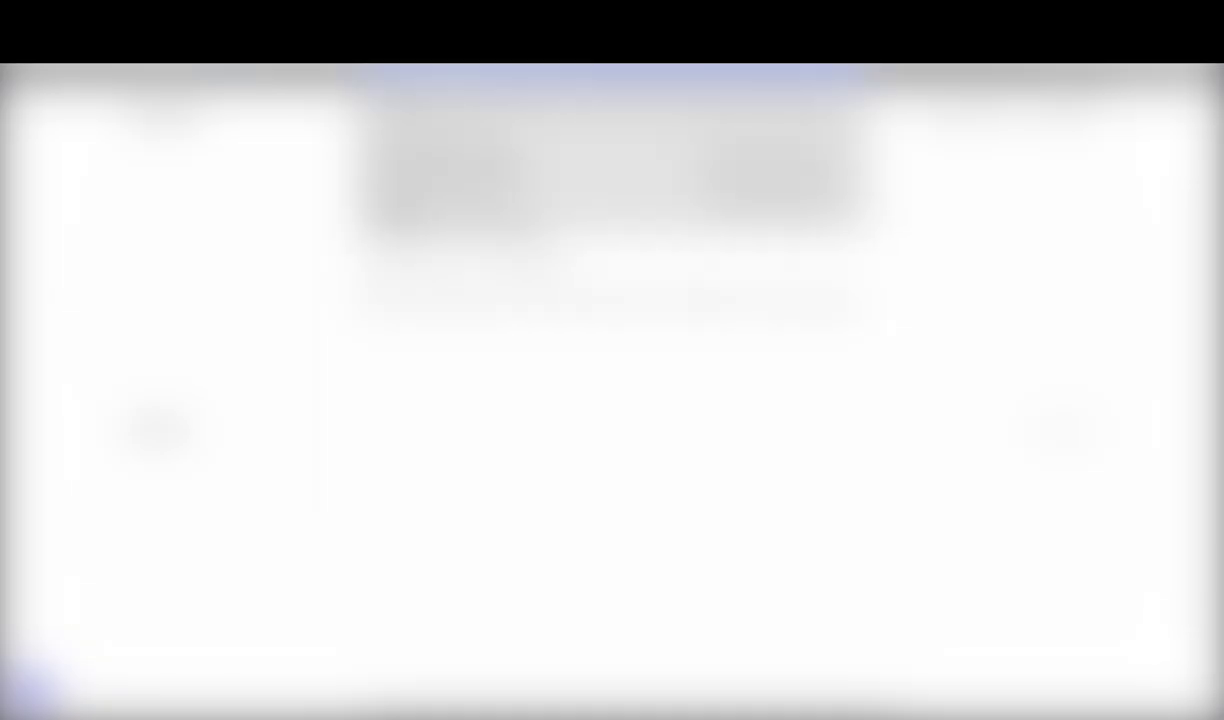
pyautogui.write('w')
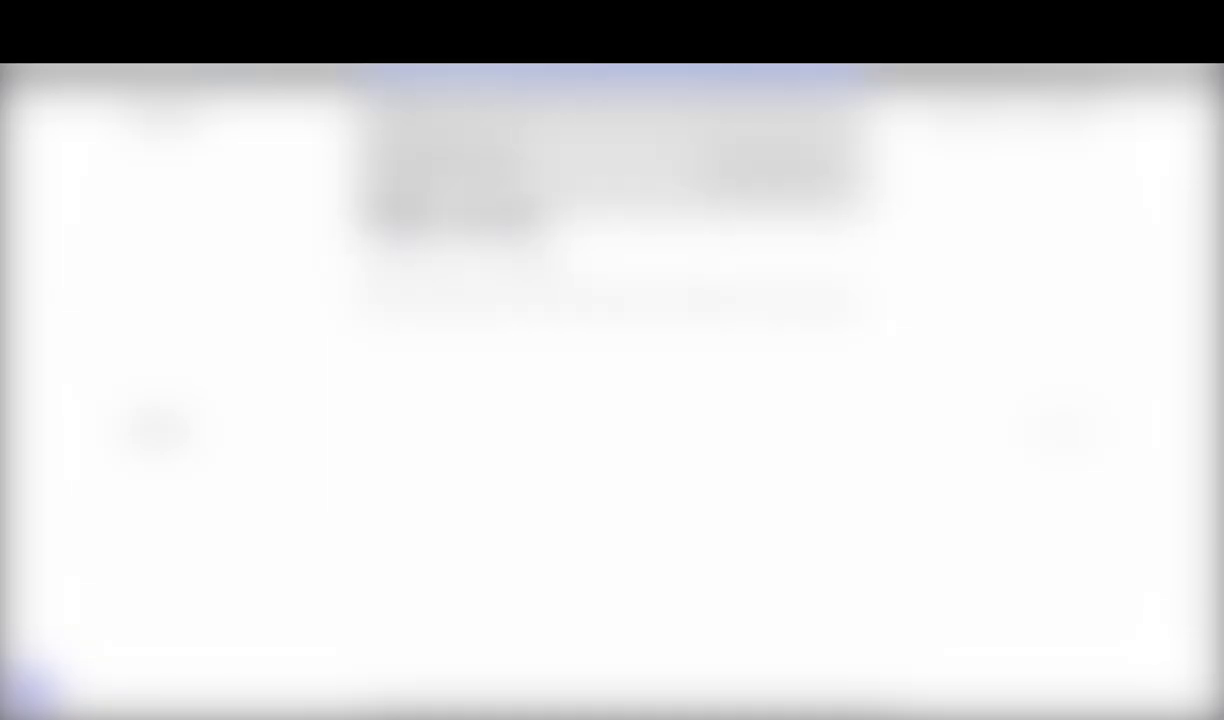
pyautogui.press('Return')
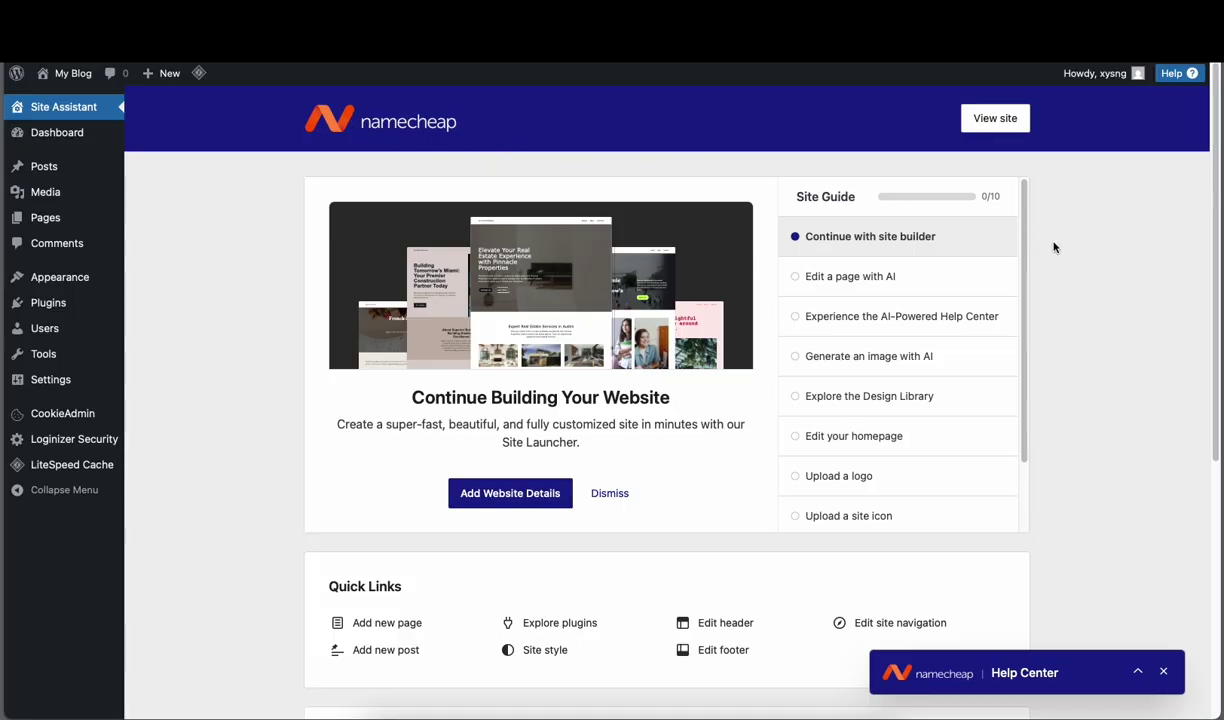
pyautogui.scroll(-5, 1076, 261)
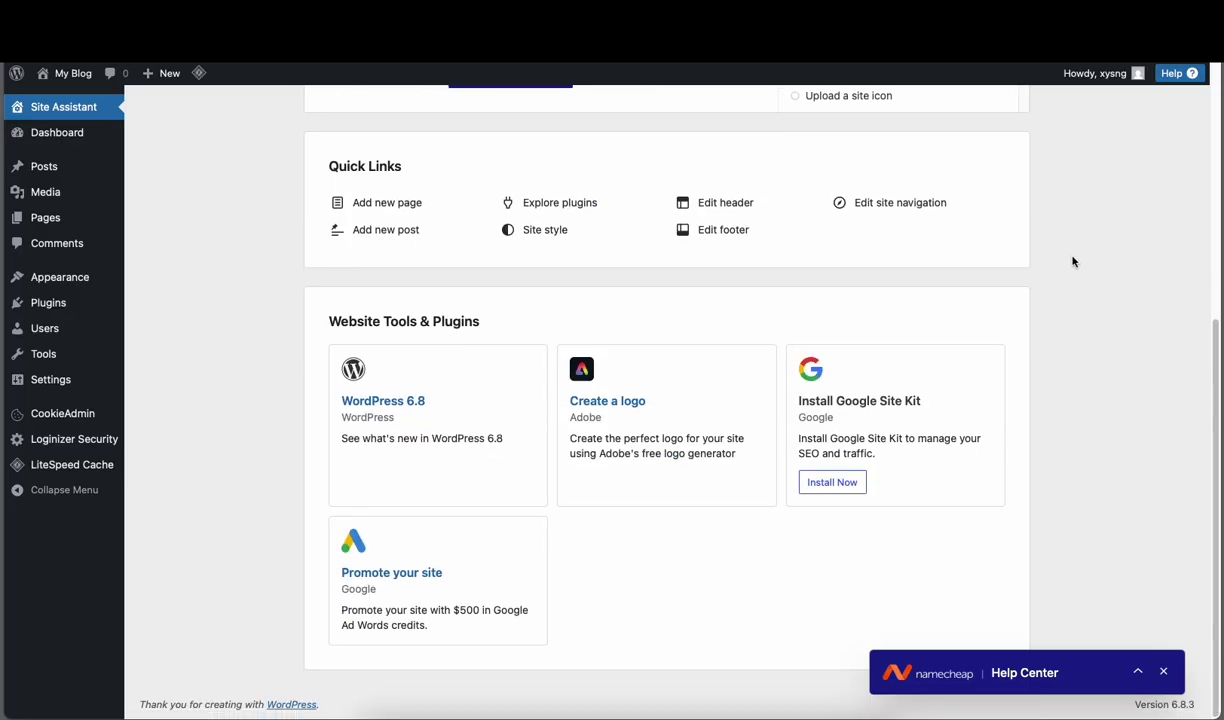
pyautogui.scroll(5, 1070, 262)
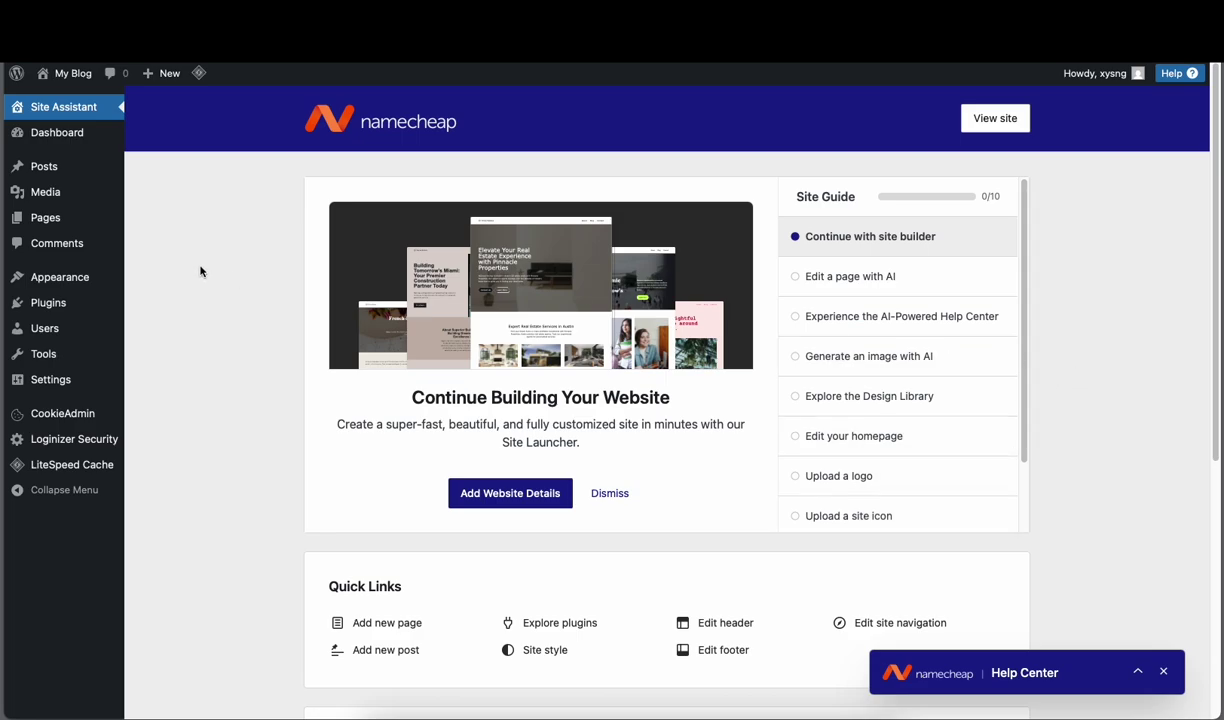
# Step: Open the Dashboard home and examine its widgets, including Site Health Status, Quick Draft, Activity, and Events and News
pyautogui.moveTo(46, 140)
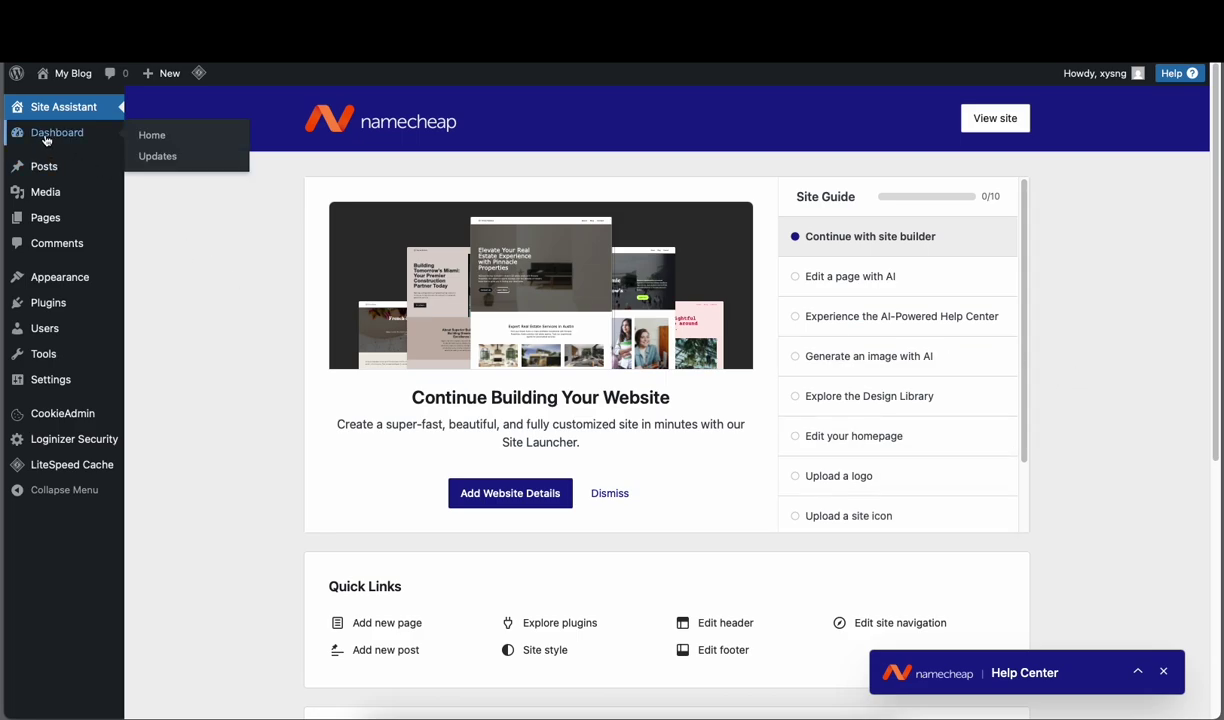
pyautogui.click(45, 136)
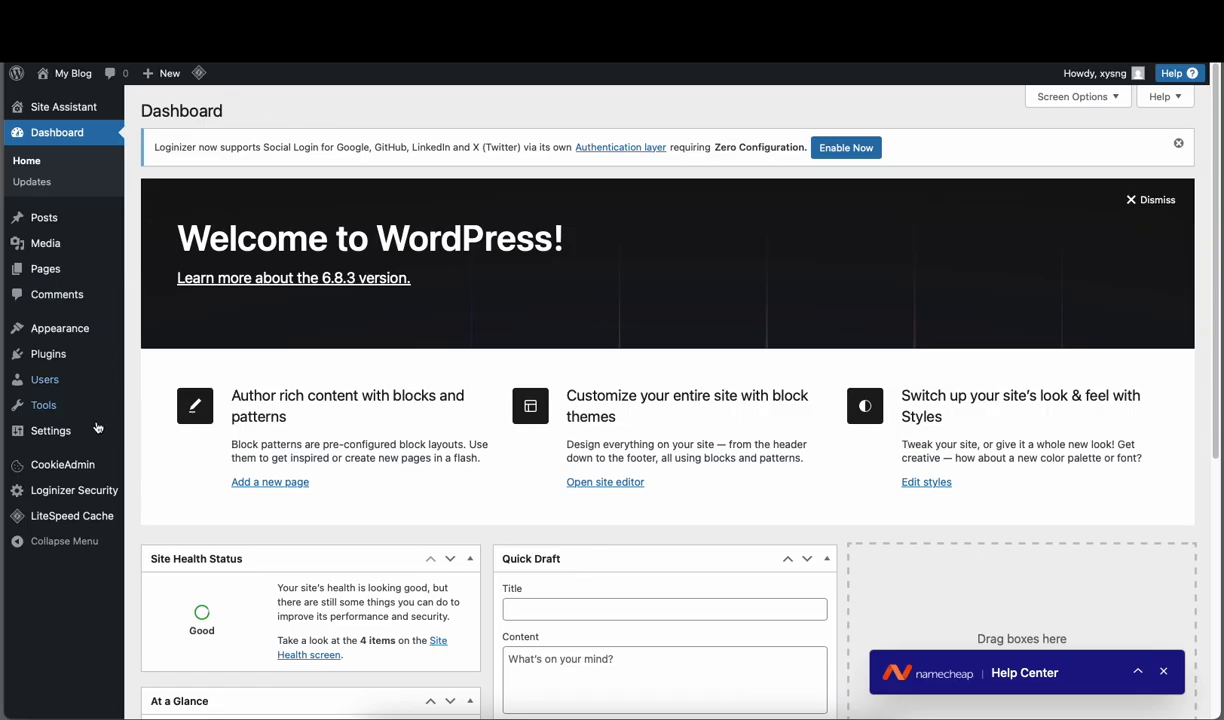
pyautogui.moveTo(97, 219)
pyautogui.scroll(-2, 706, 444)
pyautogui.scroll(-6, 706, 444)
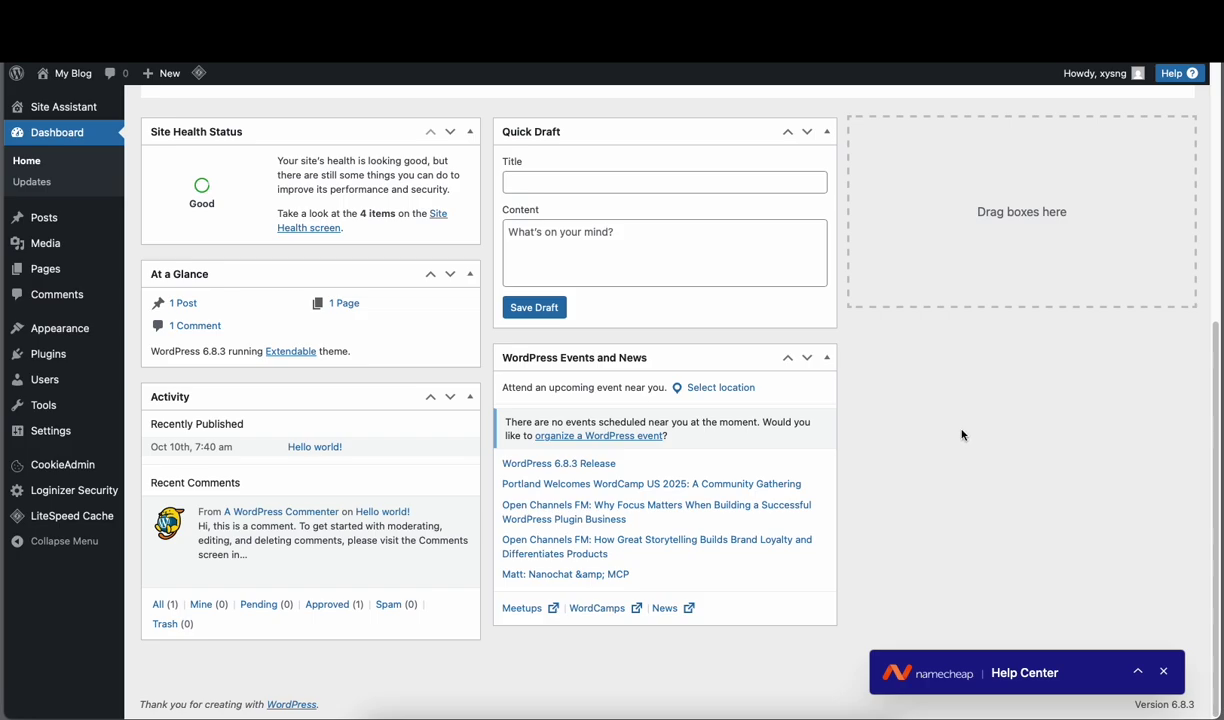
pyautogui.scroll(3, 962, 432)
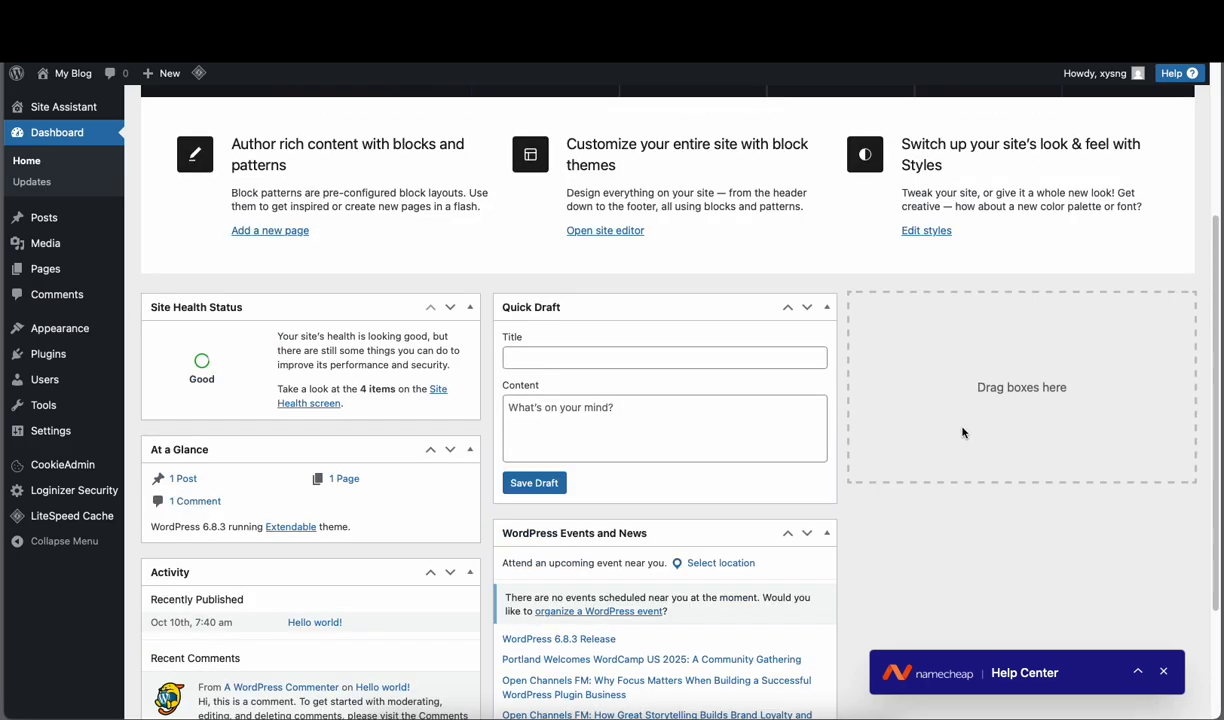
pyautogui.scroll(-1, 962, 432)
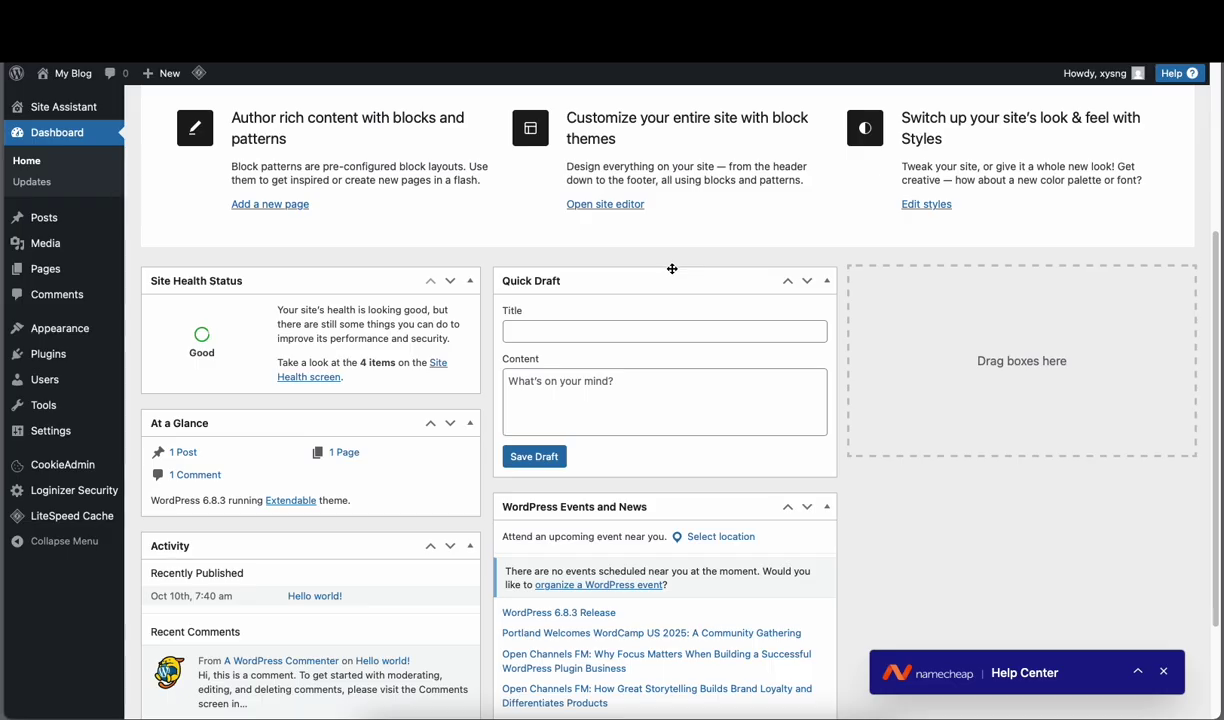
pyautogui.scroll(-1, 670, 275)
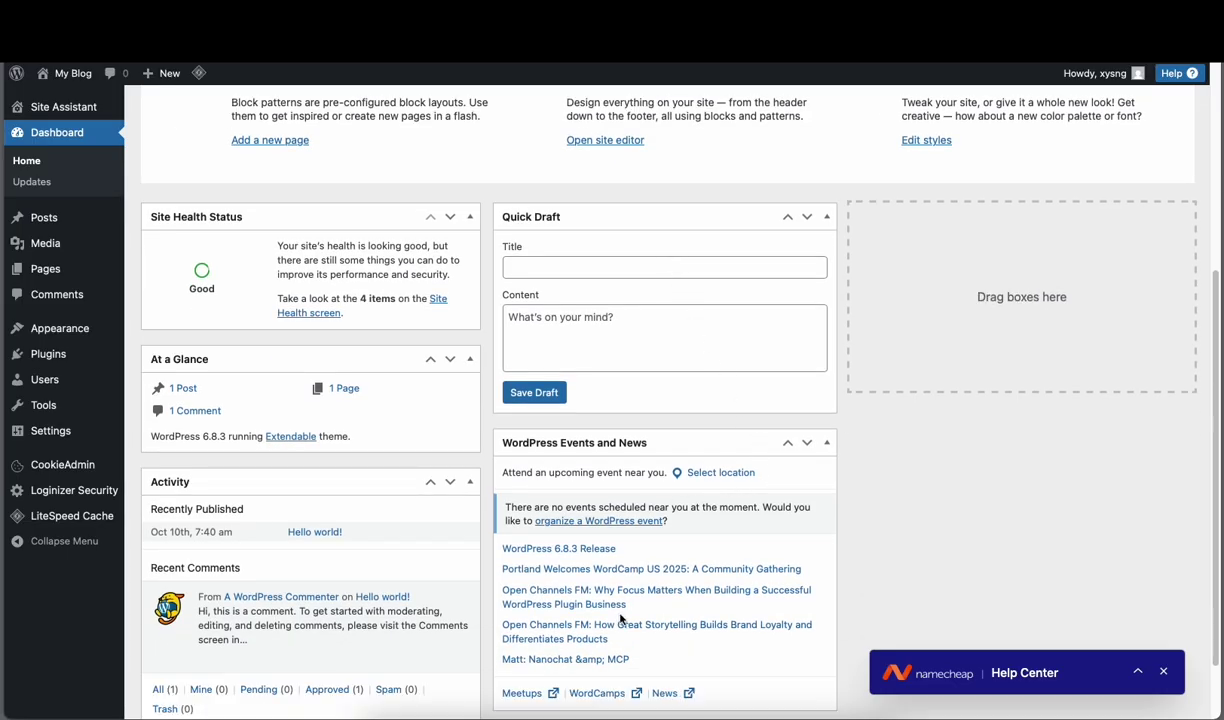
pyautogui.scroll(3, 400, 577)
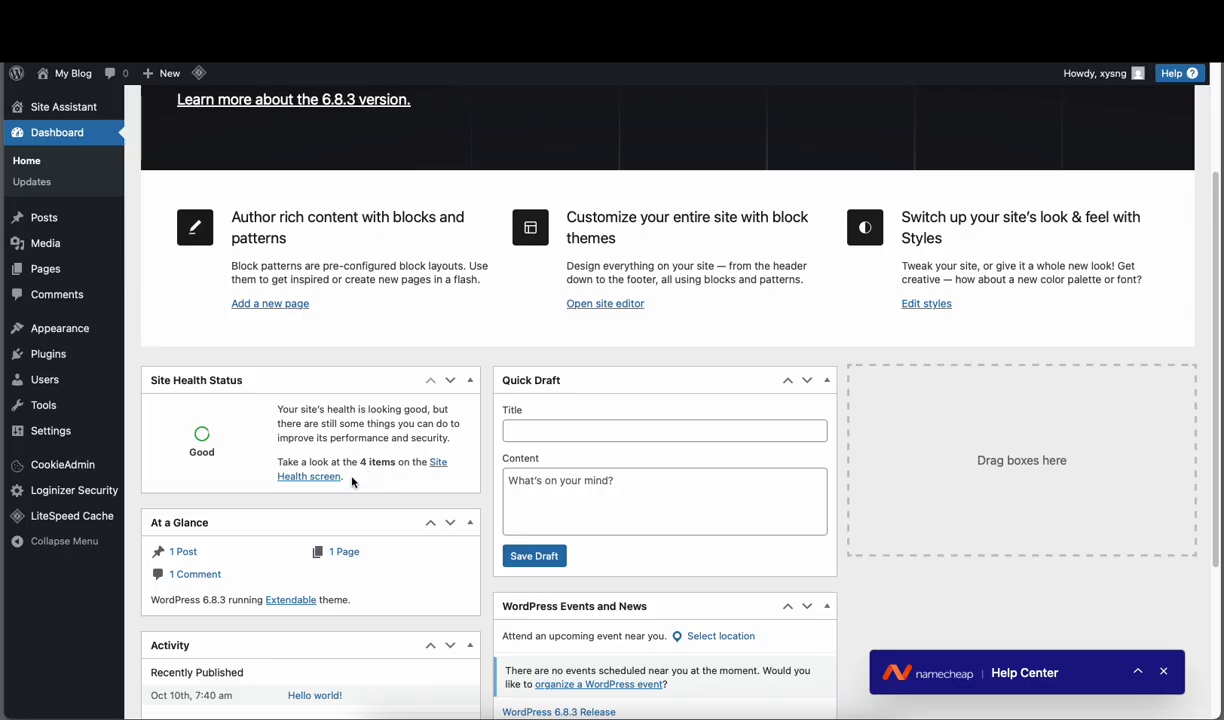
# Step: Open the Site Health screen and examine the list of passed tests
pyautogui.click(442, 466)
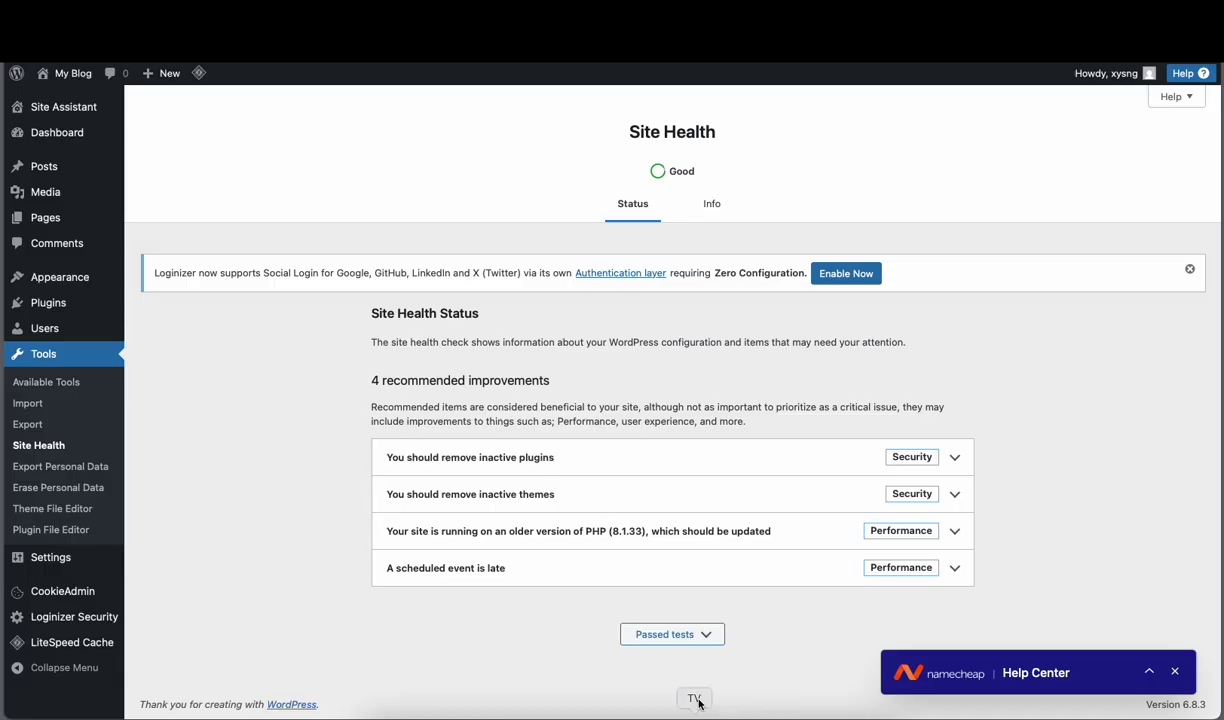
pyautogui.click(705, 640)
pyautogui.scroll(-10, 762, 606)
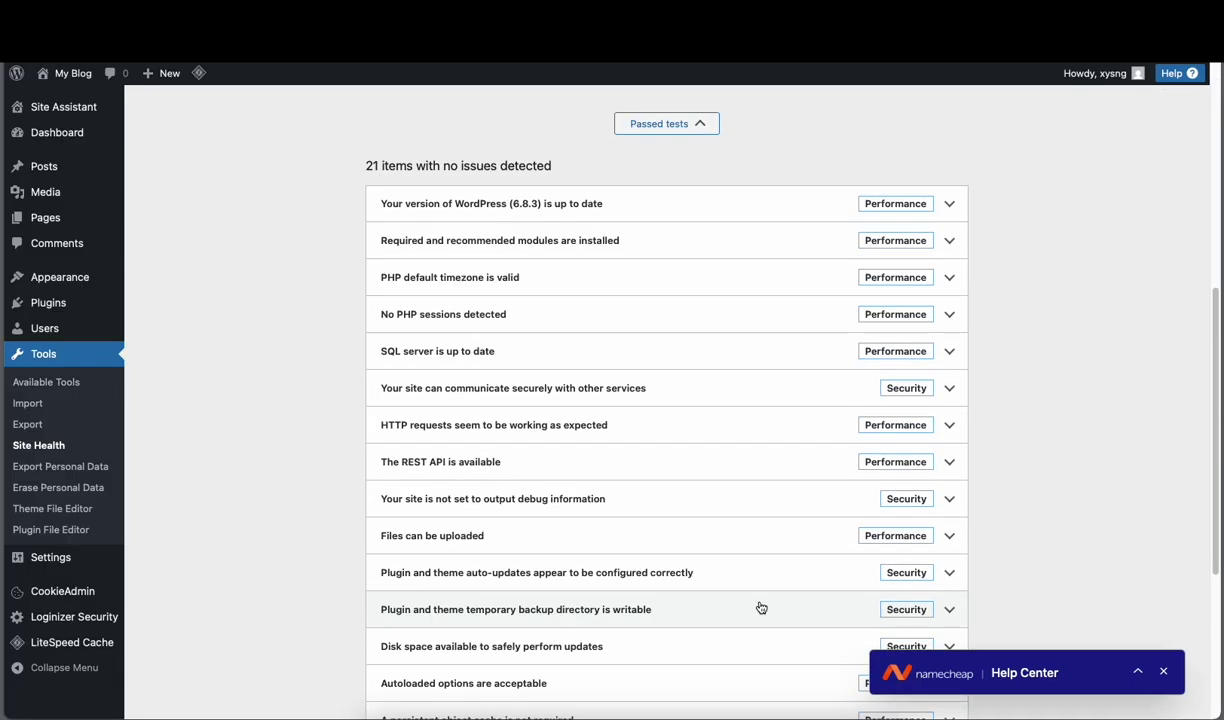
pyautogui.scroll(10, 761, 606)
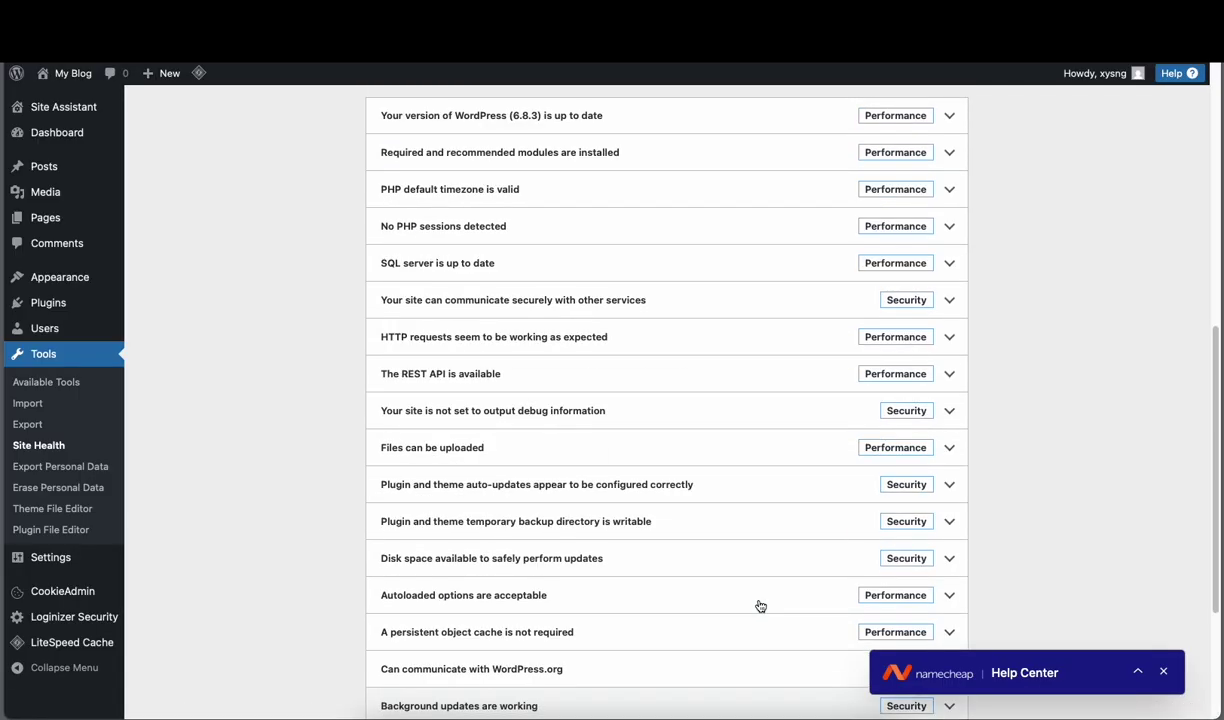
pyautogui.click(672, 330)
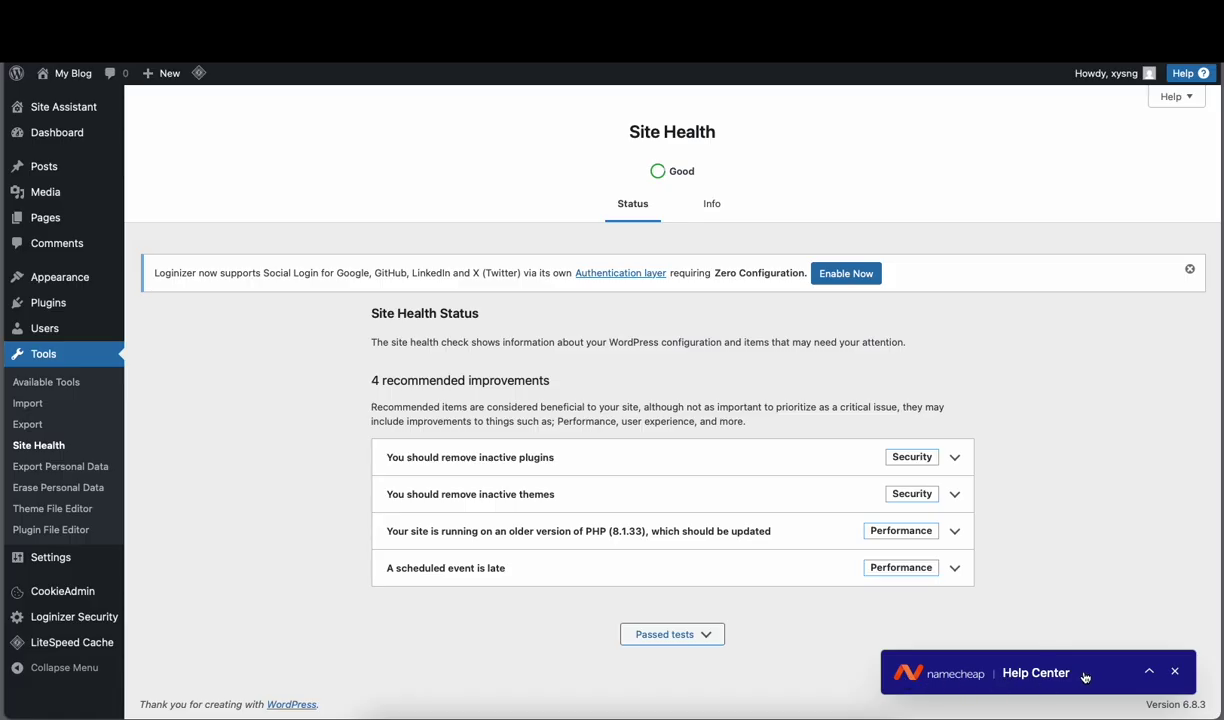
# Step: Dismiss the Help Center pop-up and revisit the Site Assistant and Dashboard pages
pyautogui.click(1175, 671)
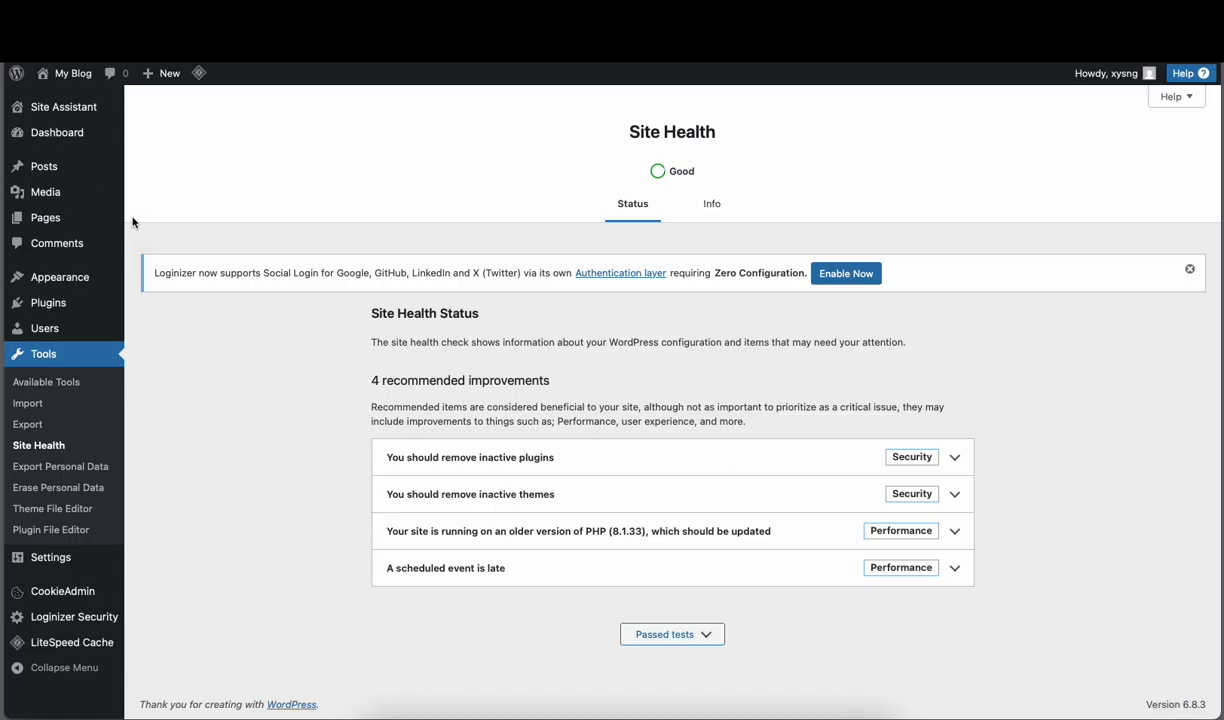
pyautogui.click(47, 139)
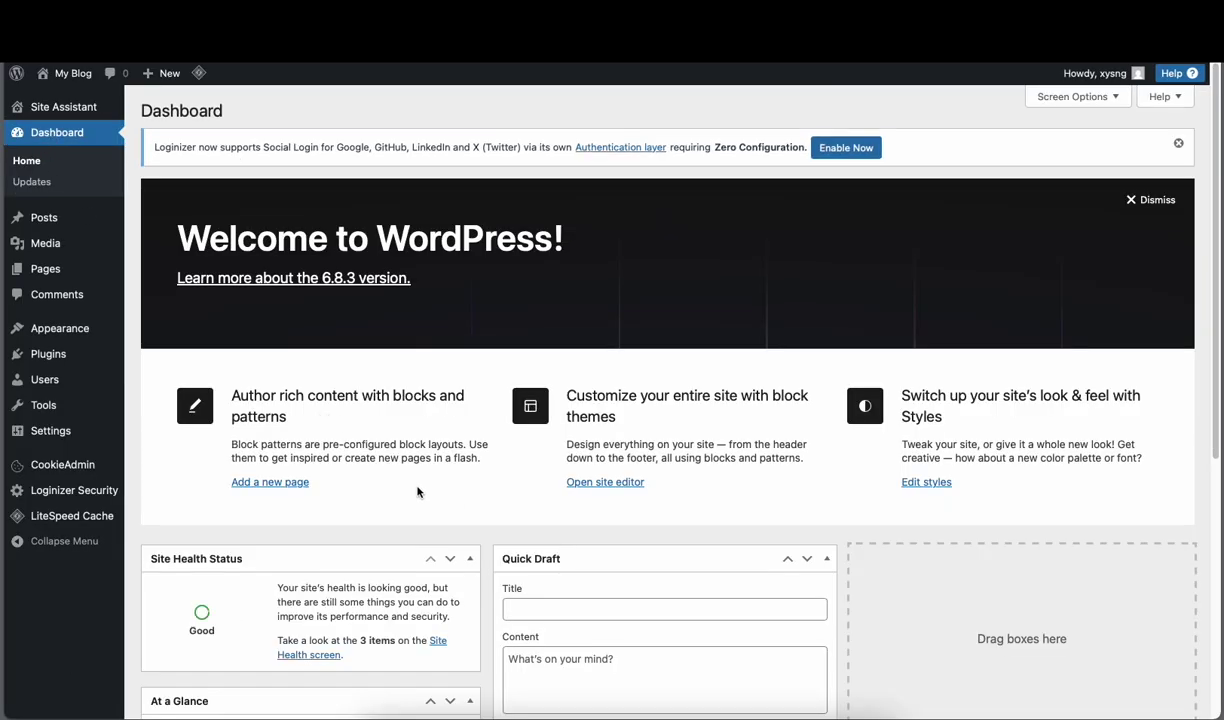
pyautogui.click(81, 108)
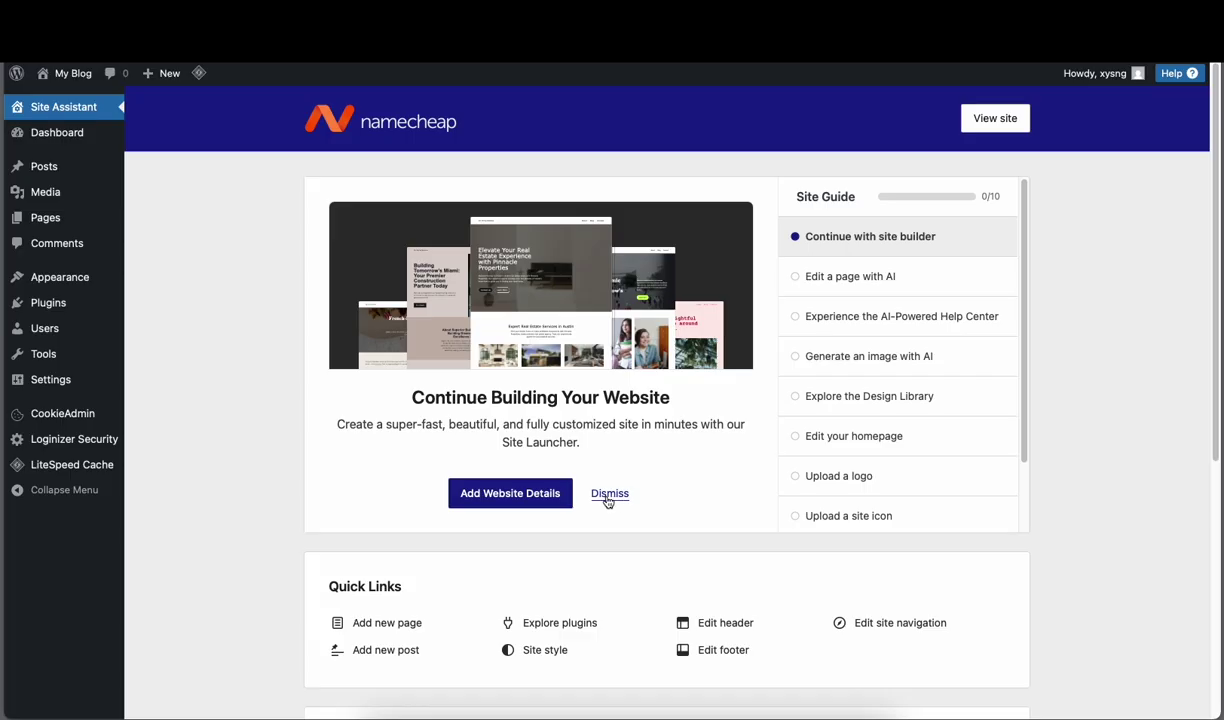
pyautogui.click(47, 138)
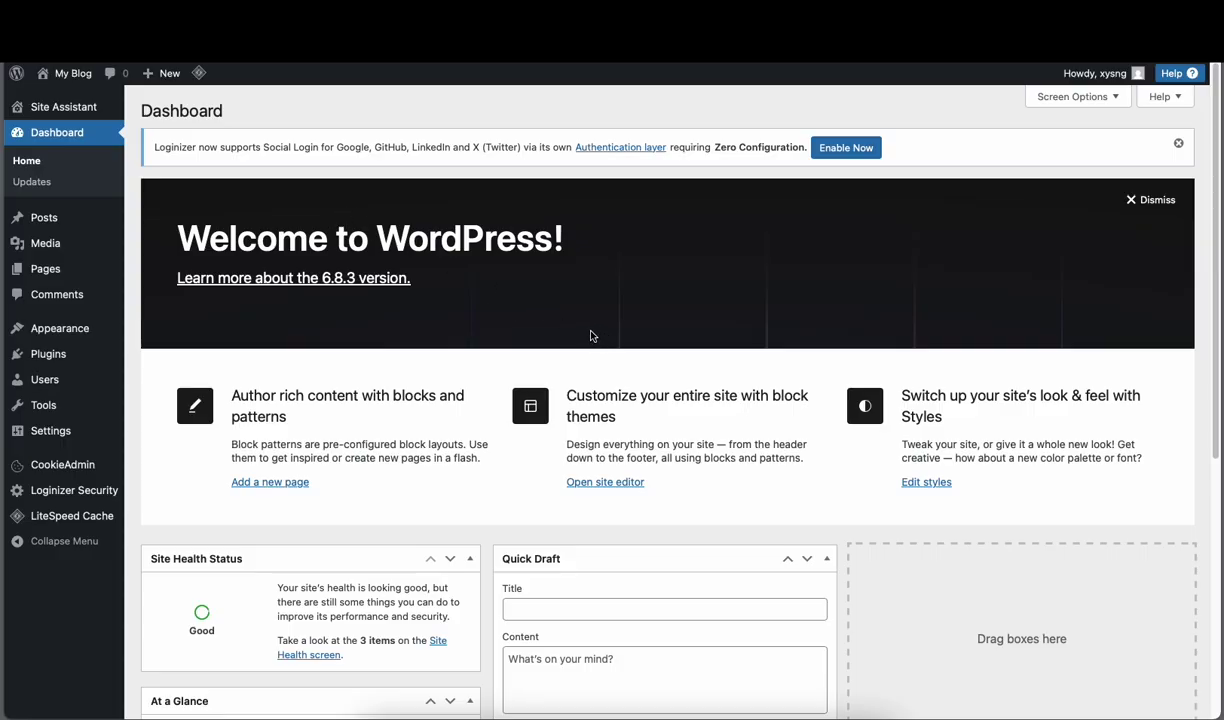
pyautogui.scroll(-1, 590, 336)
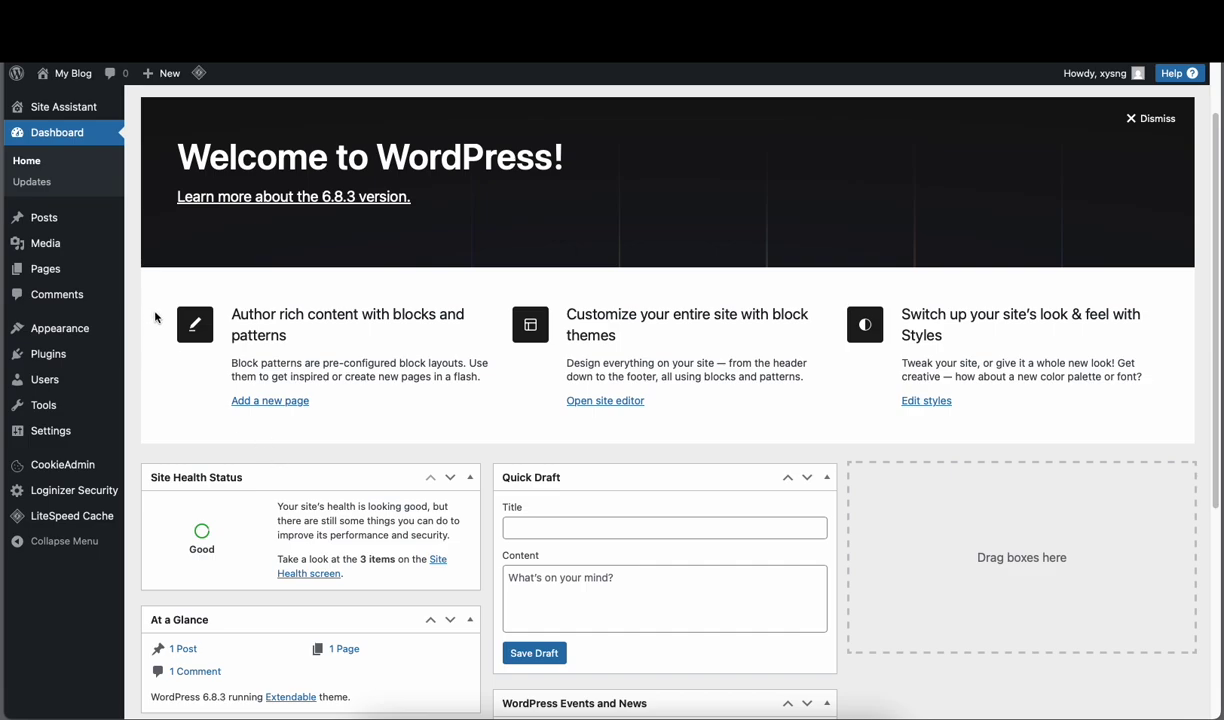
# Step: In the General Settings, replace the site title with the owner's full name in possessive form followed by "Portfolio"
pyautogui.moveTo(60, 443)
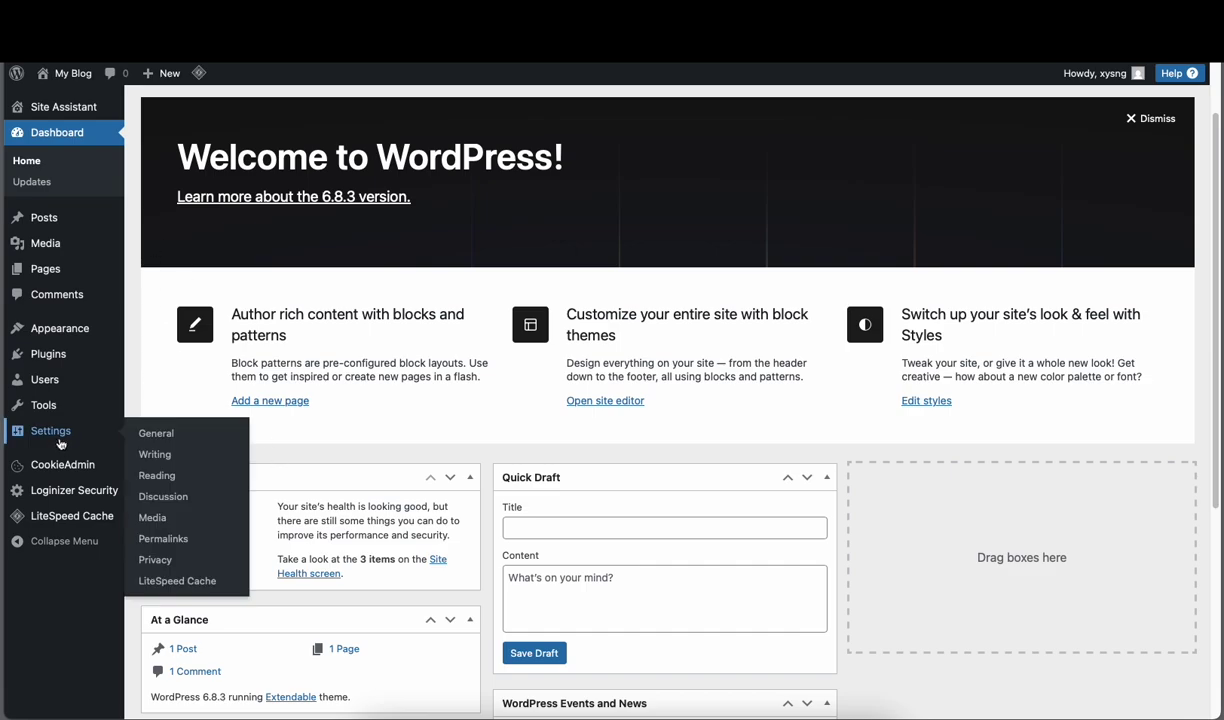
pyautogui.click(156, 434)
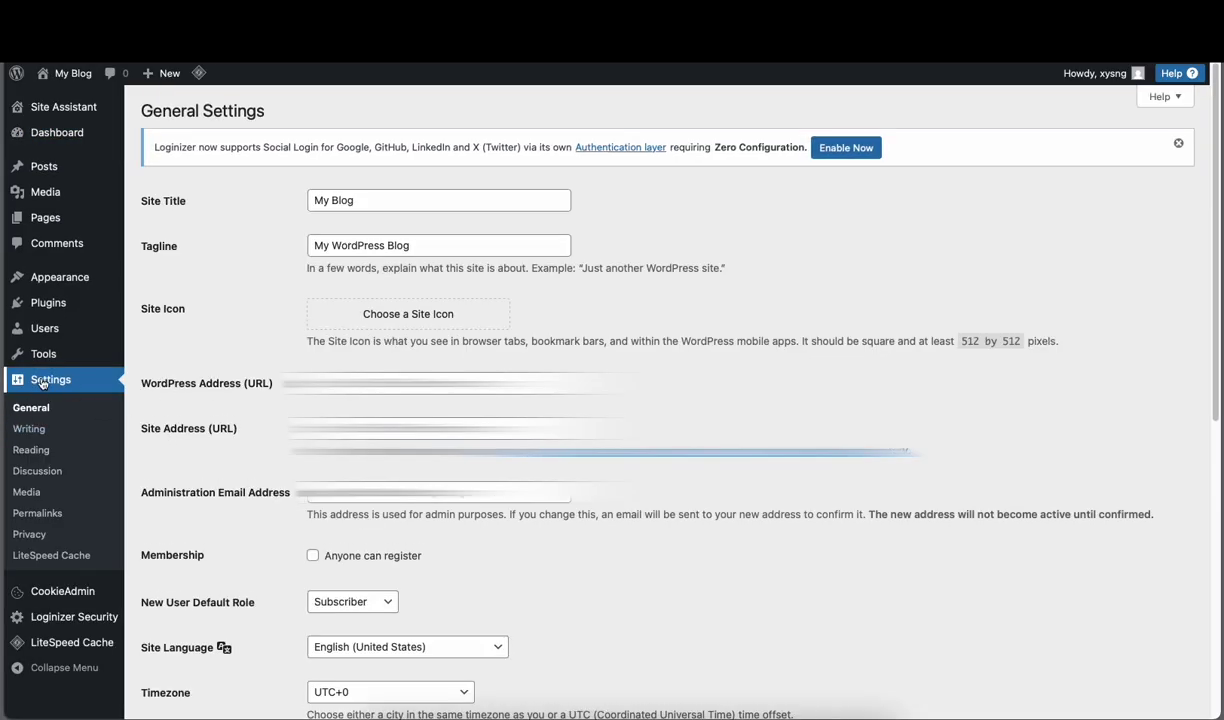
pyautogui.click(360, 196)
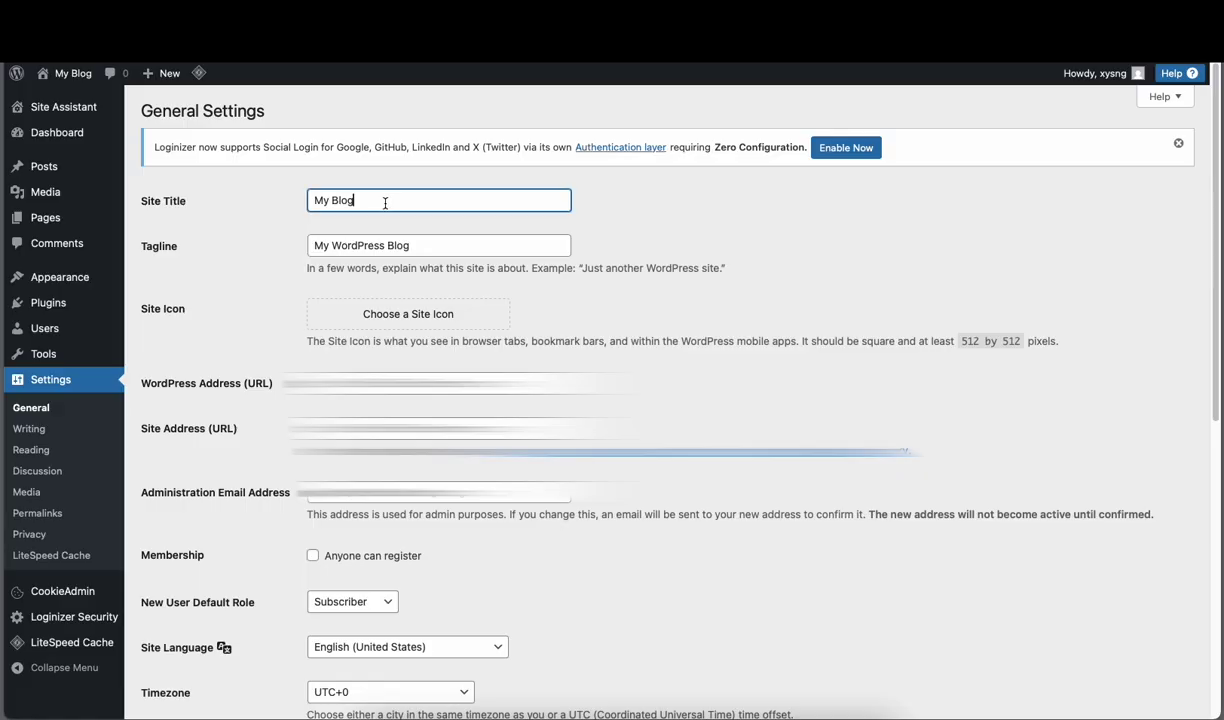
pyautogui.moveTo(395, 202); pyautogui.dragTo(282, 188)
pyautogui.write('Jason Cooks')
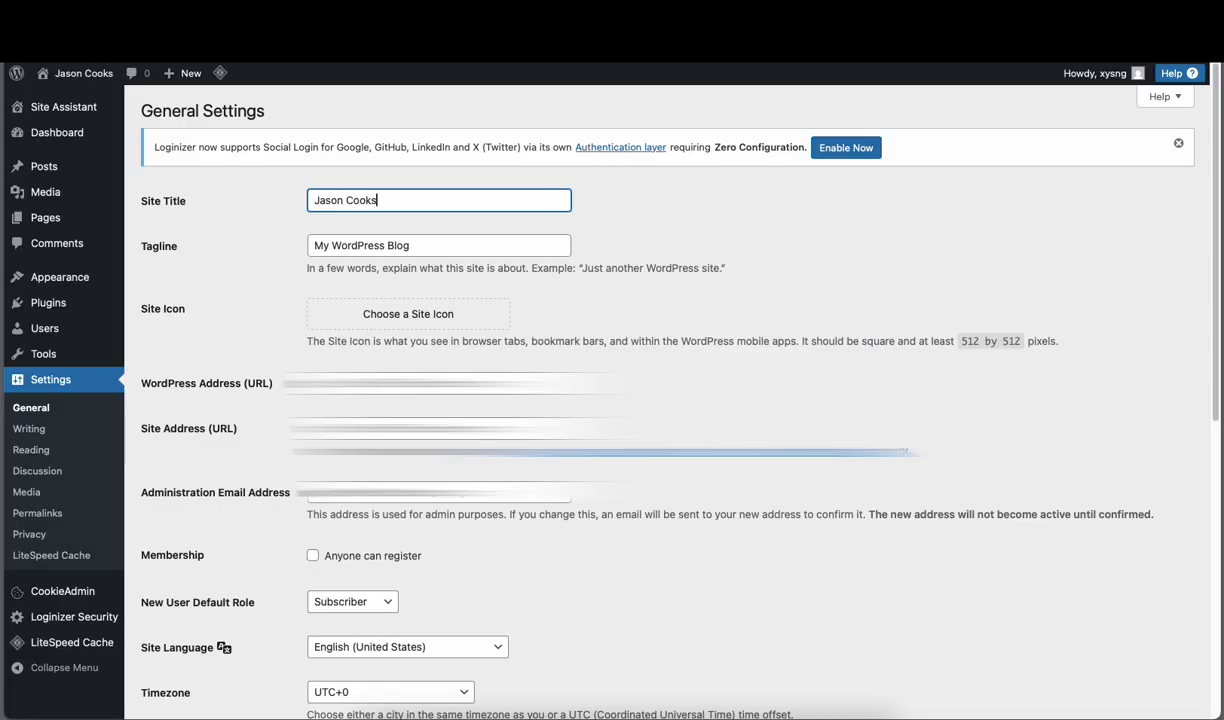
pyautogui.write("ey's ")
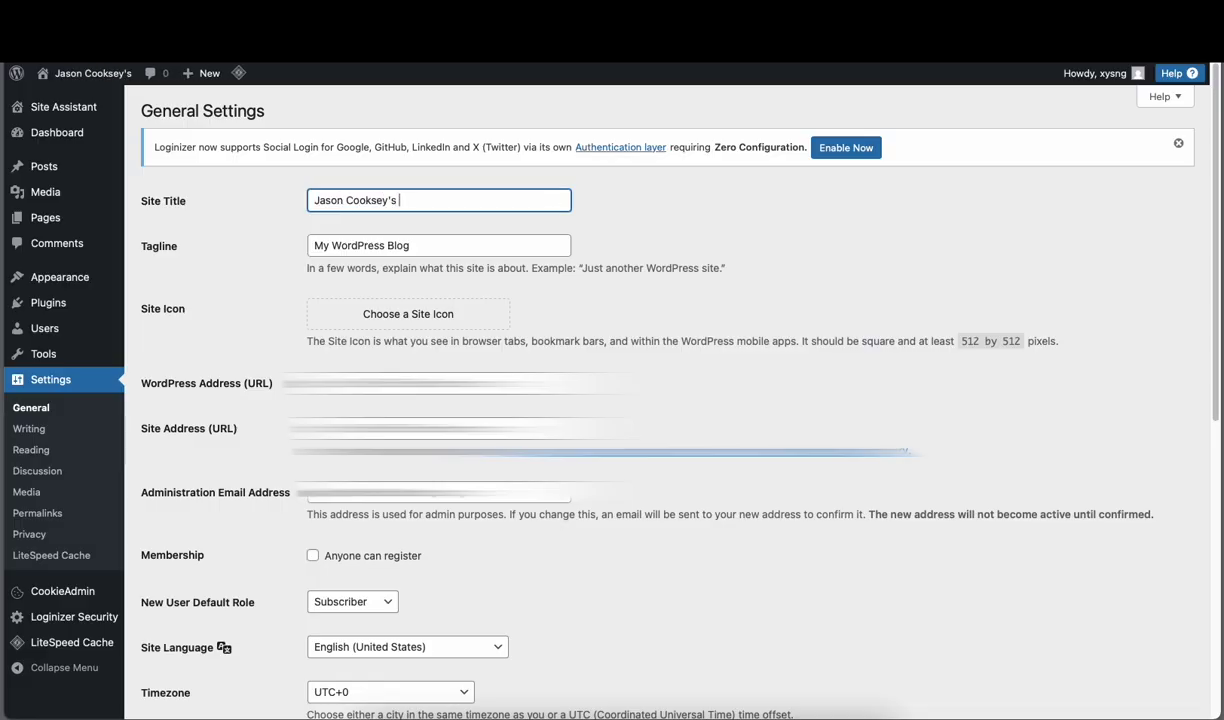
pyautogui.write('Portfol')
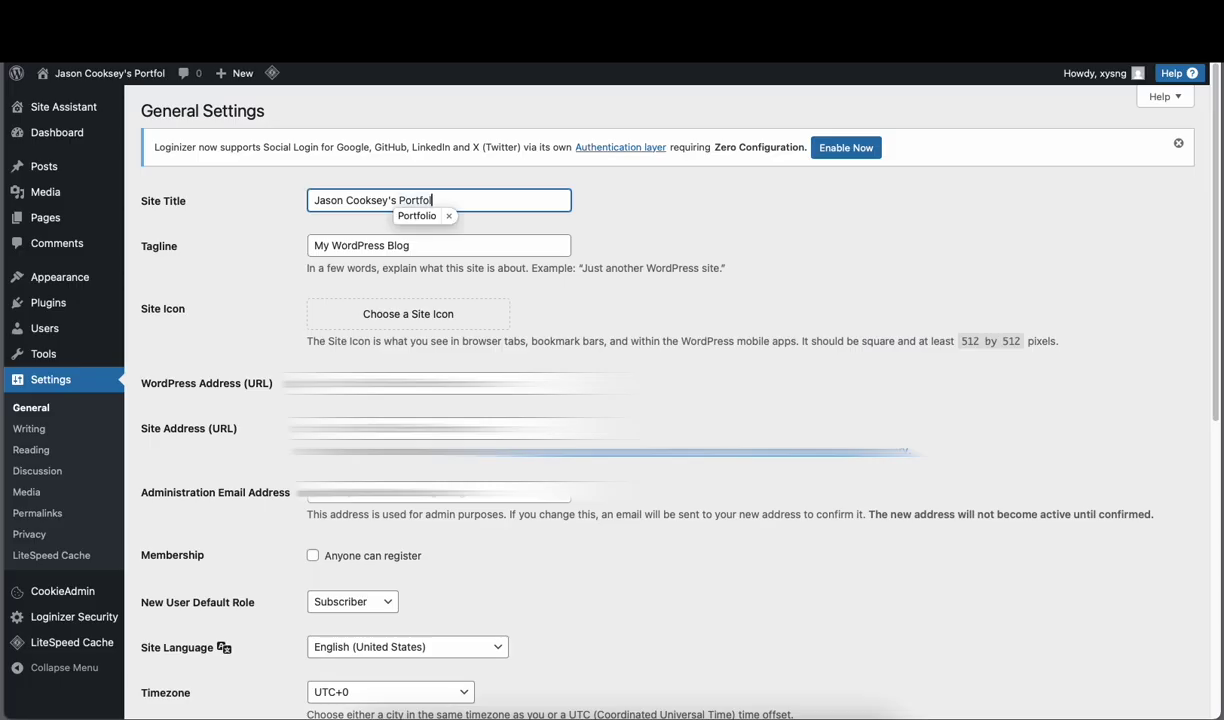
pyautogui.write('io')
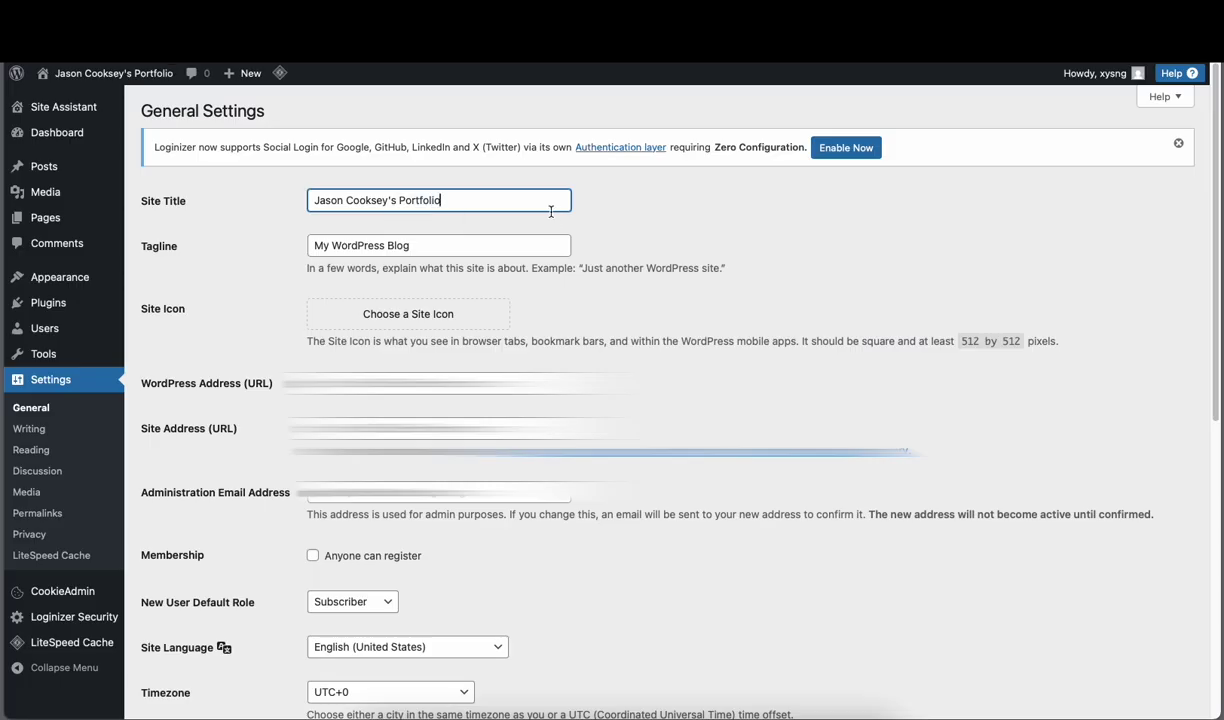
# Step: Replace the site tagline with "My favorite work" and save the General Settings
pyautogui.click(410, 243)
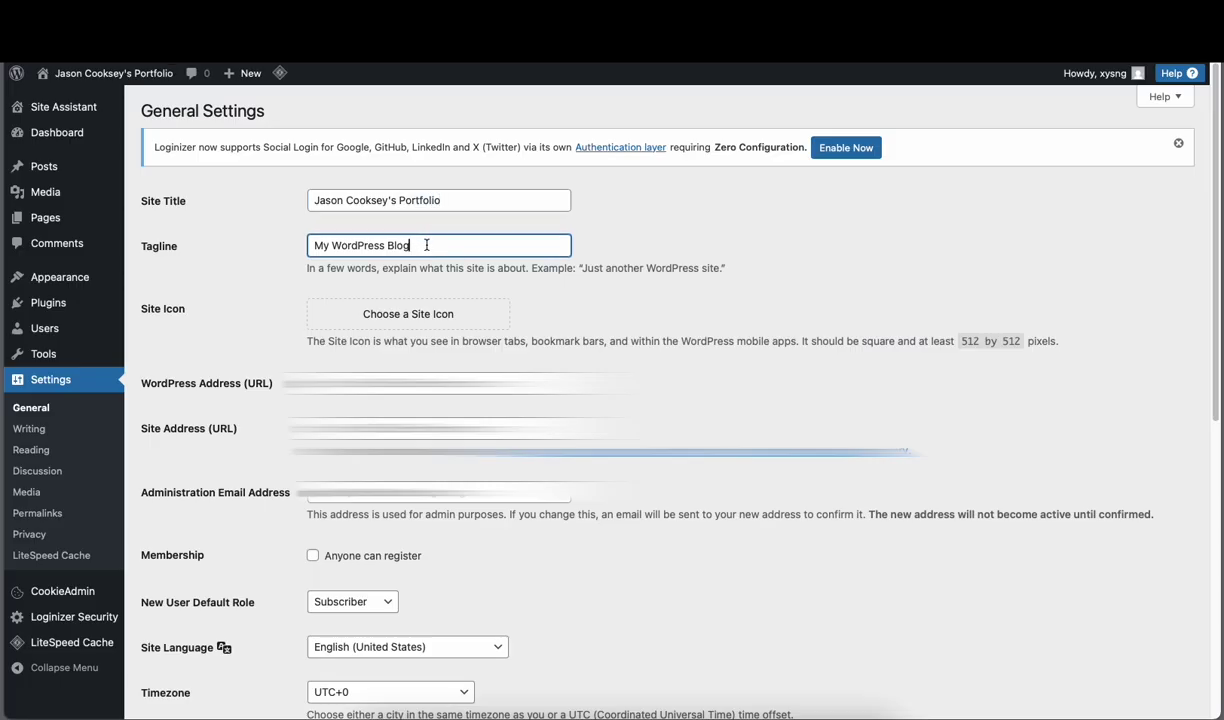
pyautogui.moveTo(410, 243); pyautogui.dragTo(262, 237)
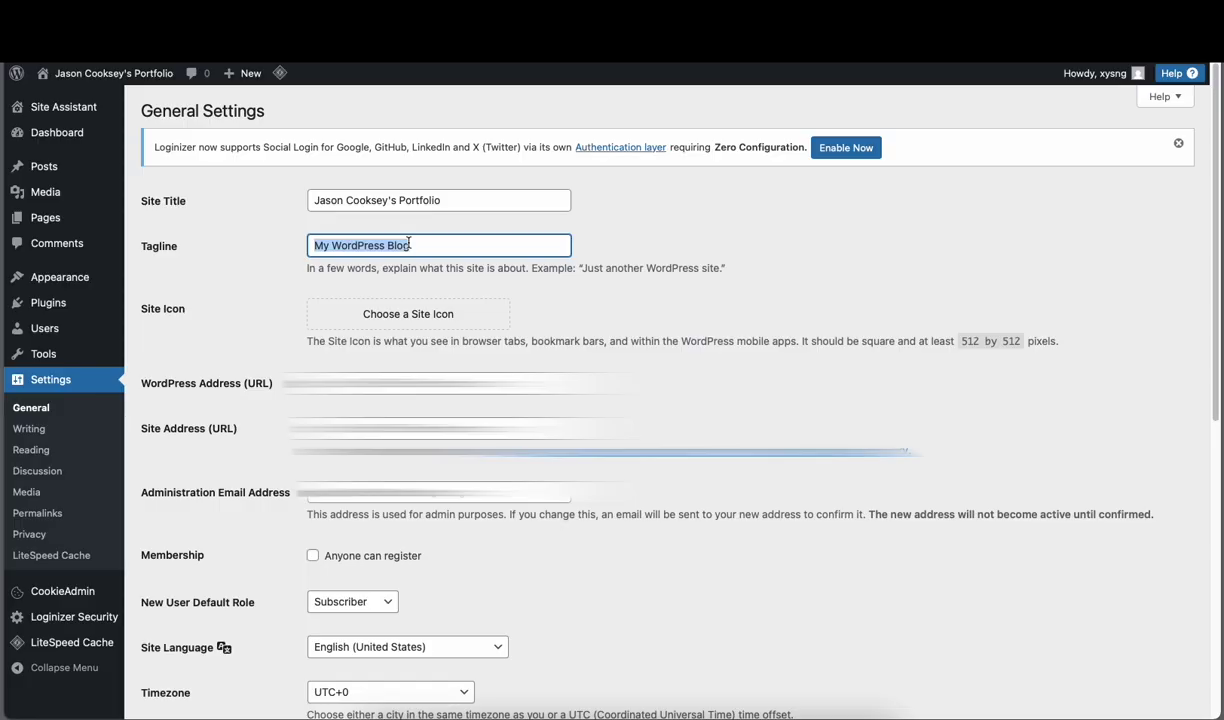
pyautogui.write('My ')
pyautogui.write('1000')
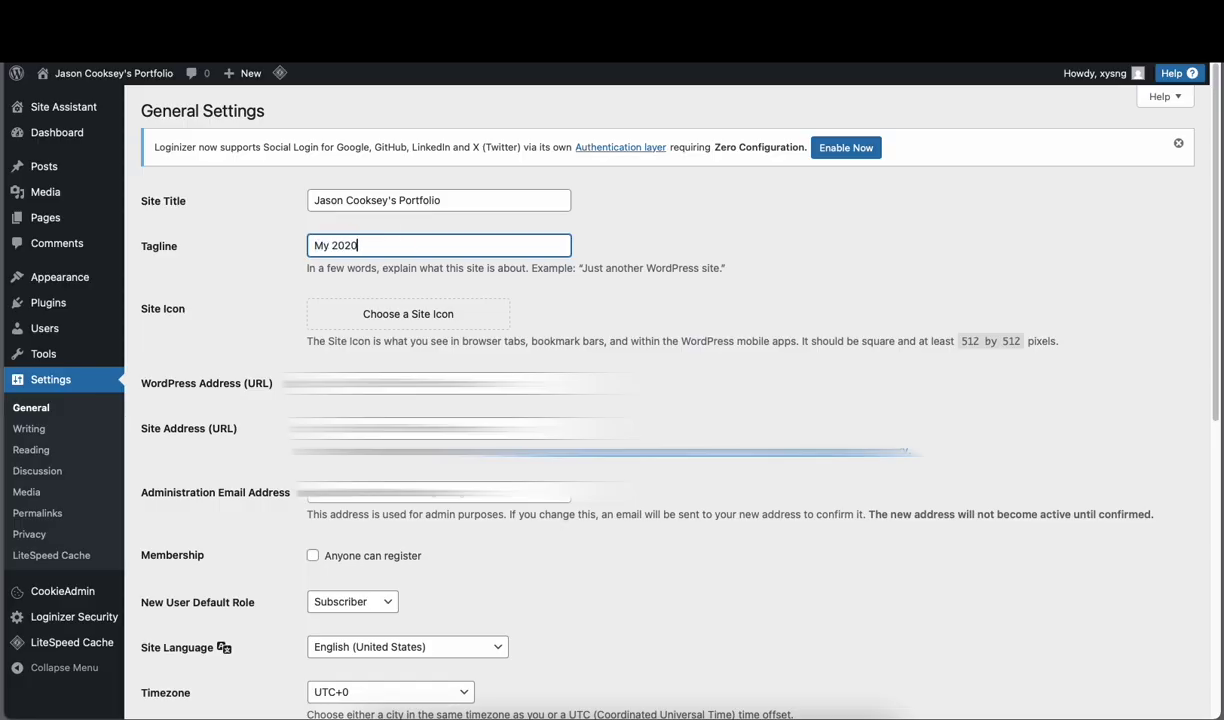
pyautogui.press('BackSpace')
pyautogui.press('BackSpace')
pyautogui.press('BackSpace')
pyautogui.press('BackSpace')
pyautogui.press('BackSpace')
pyautogui.press('BackSpace')
pyautogui.press('BackSpace')
pyautogui.write('My favorite work')
pyautogui.click(711, 312)
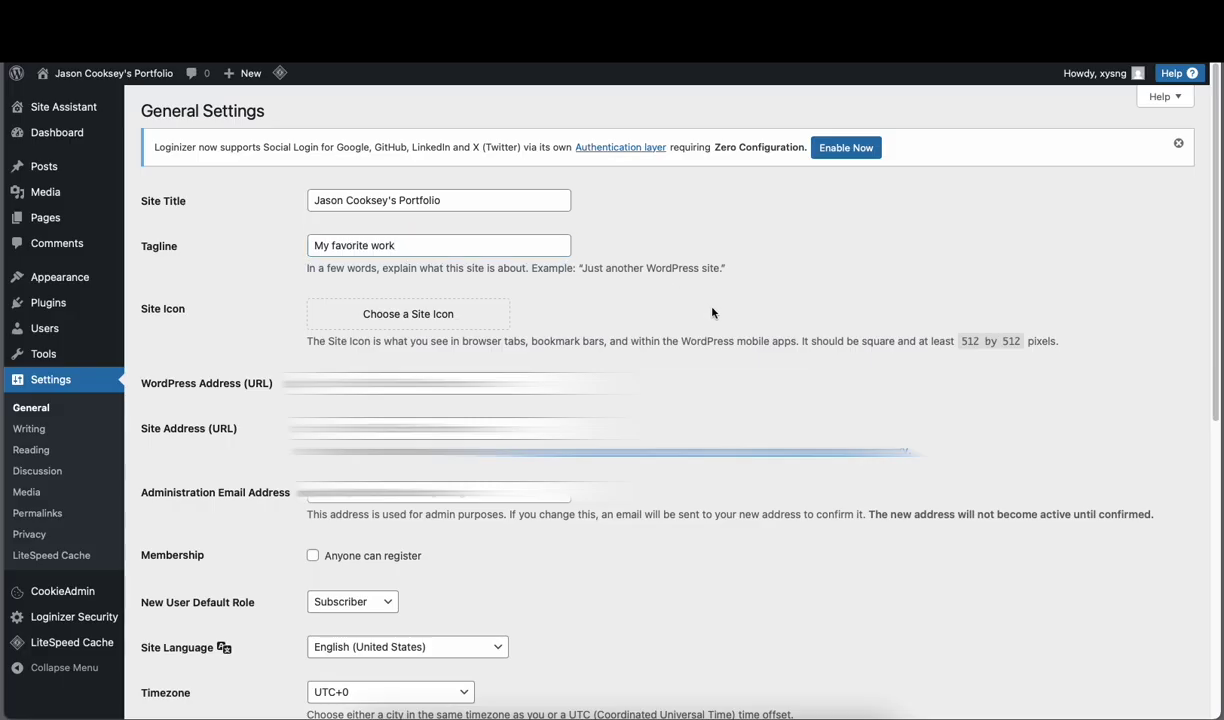
pyautogui.hotkey('shift', 'Tab')
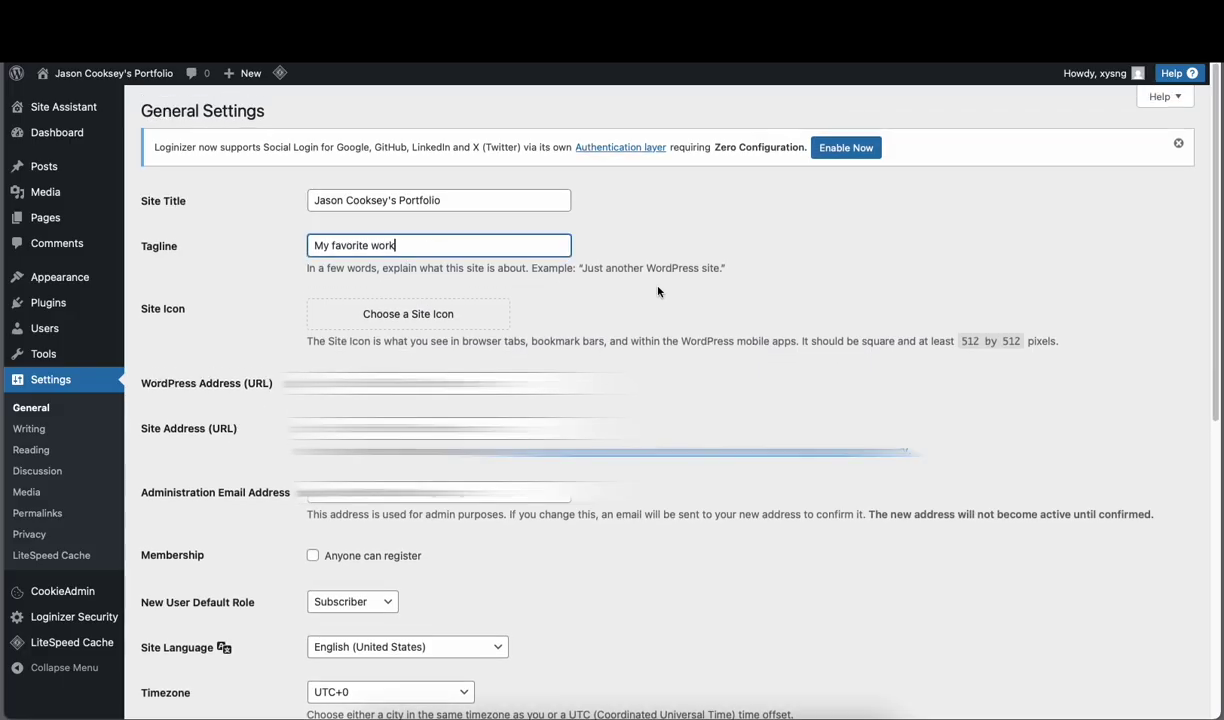
pyautogui.scroll(-10, 652, 280)
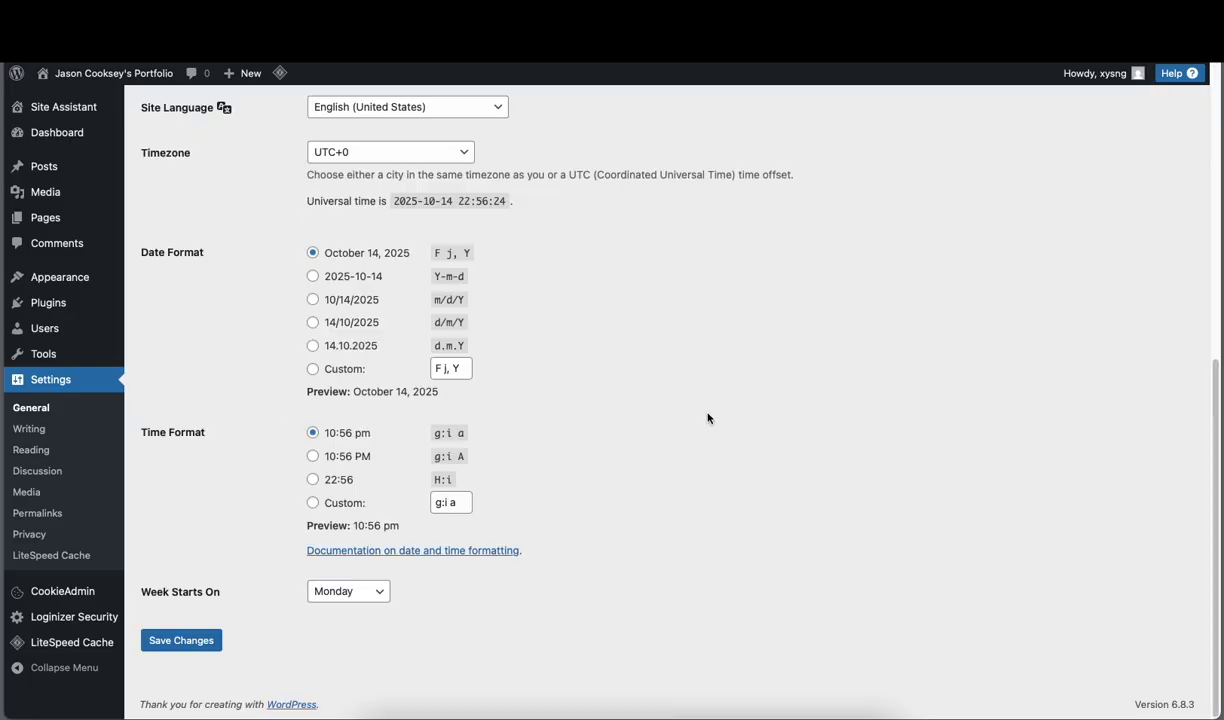
pyautogui.click(190, 645)
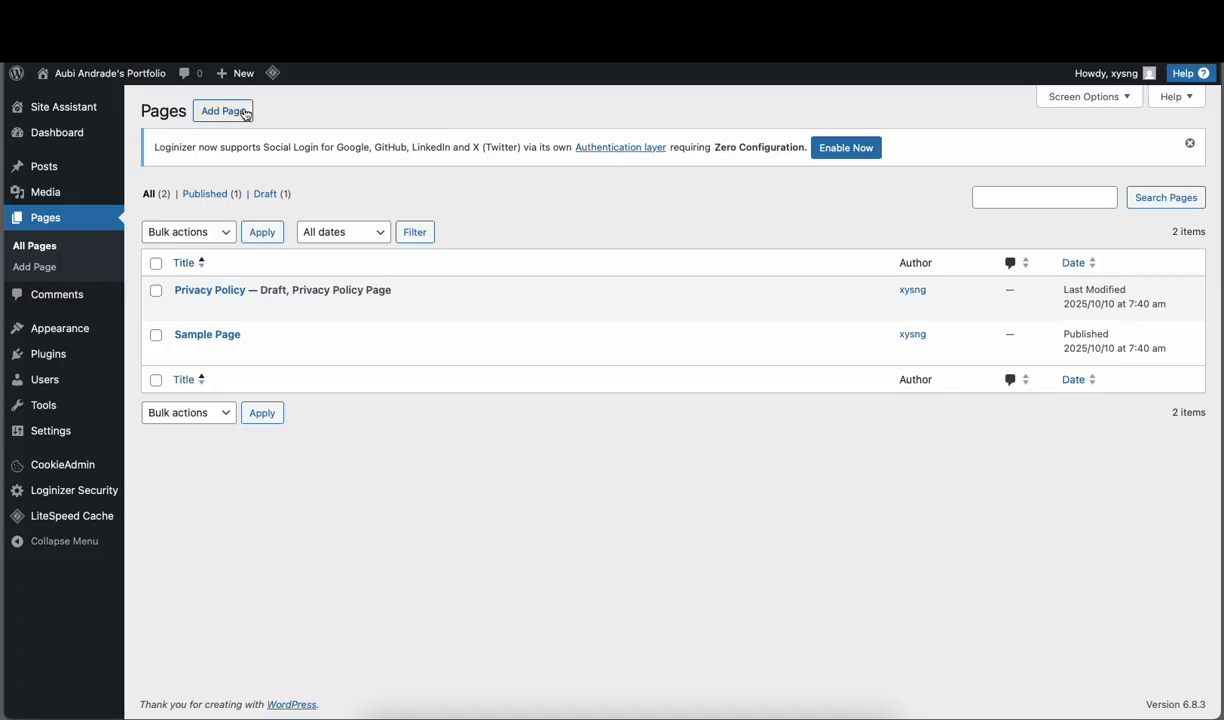
# Step: Add a new page and dismiss the AI Page Creation dialog with its "Open for new pages" option turned off
pyautogui.click(226, 111)
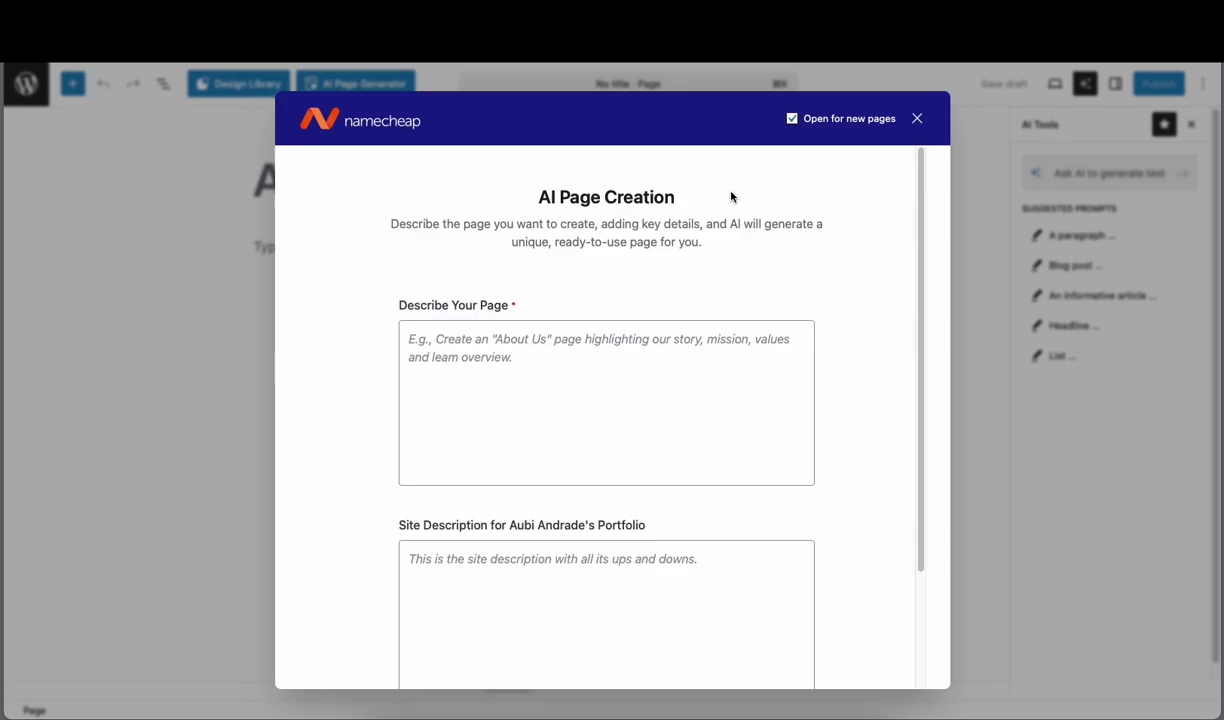
pyautogui.click(792, 120)
pyautogui.click(916, 119)
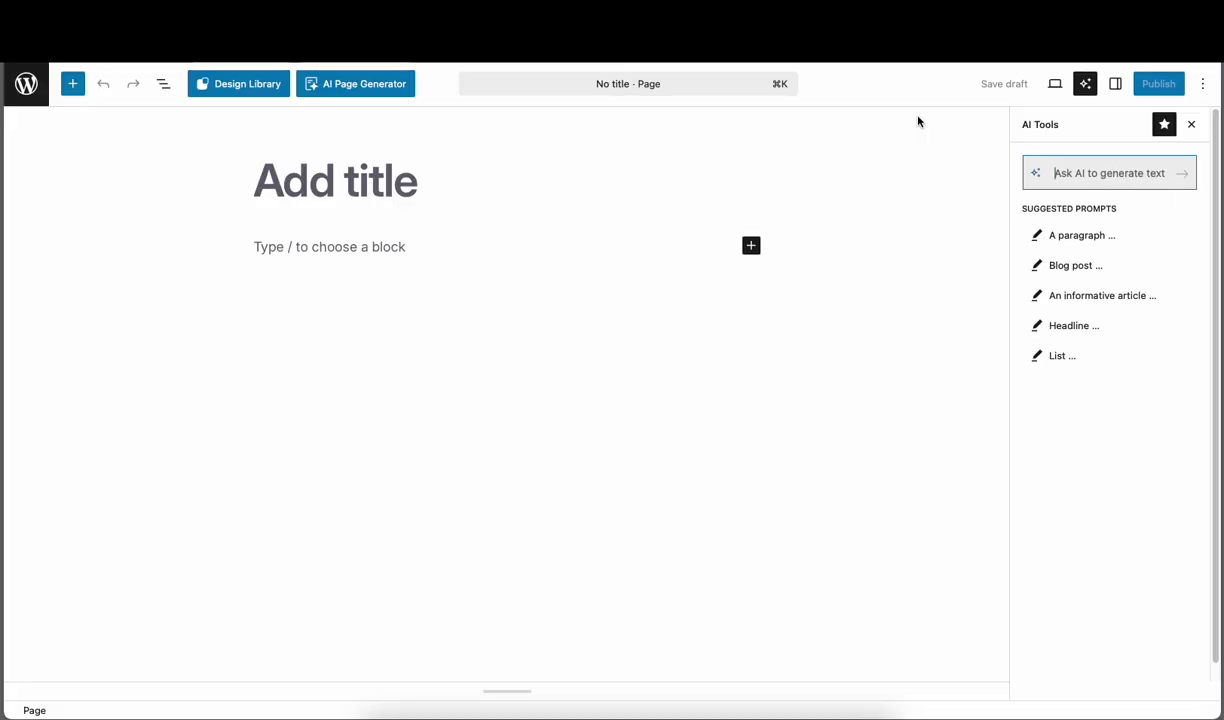
# Step: Title the new page "Home"
pyautogui.click(415, 188)
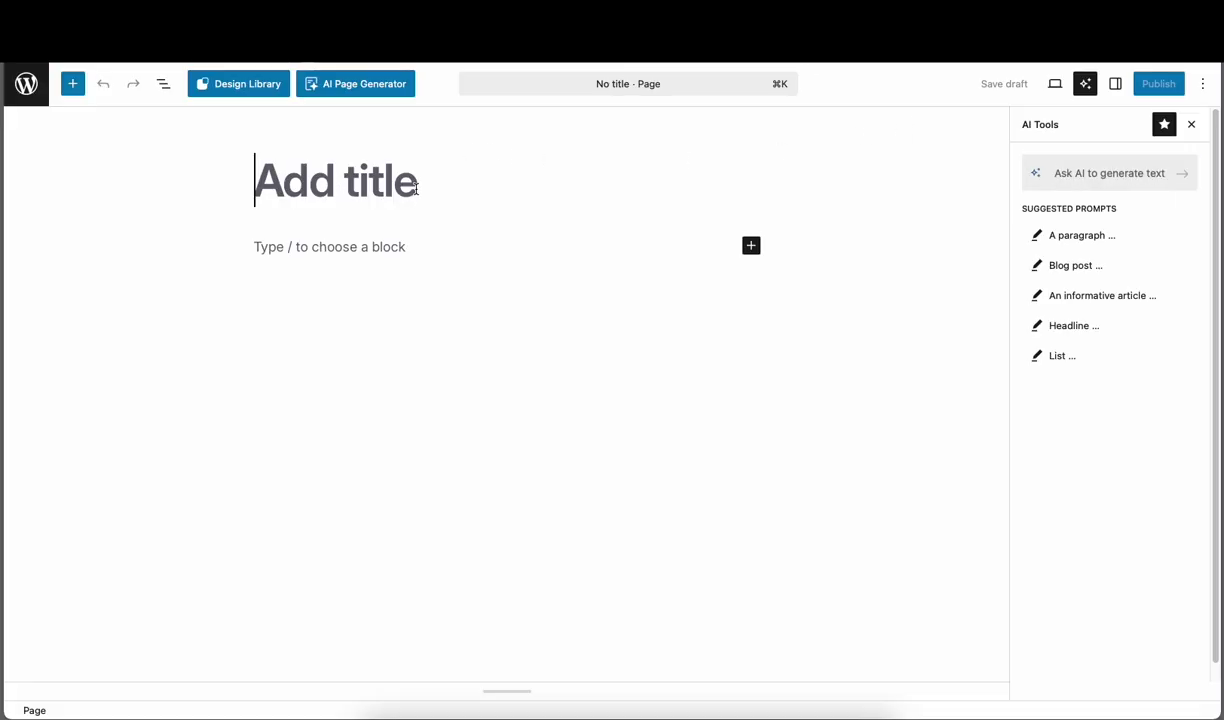
pyautogui.write('Home')
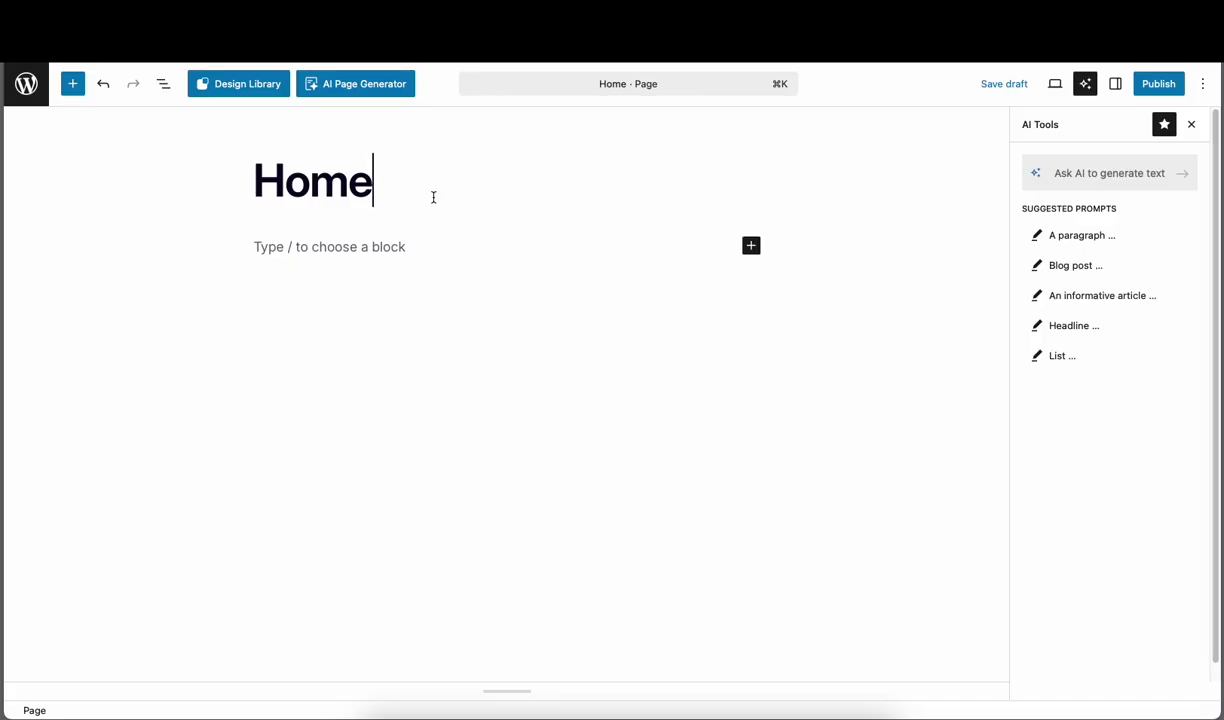
# Step: Unpin and close AI Tools in the page editor, and show the settings of the empty paragraph block instead
pyautogui.click(400, 240)
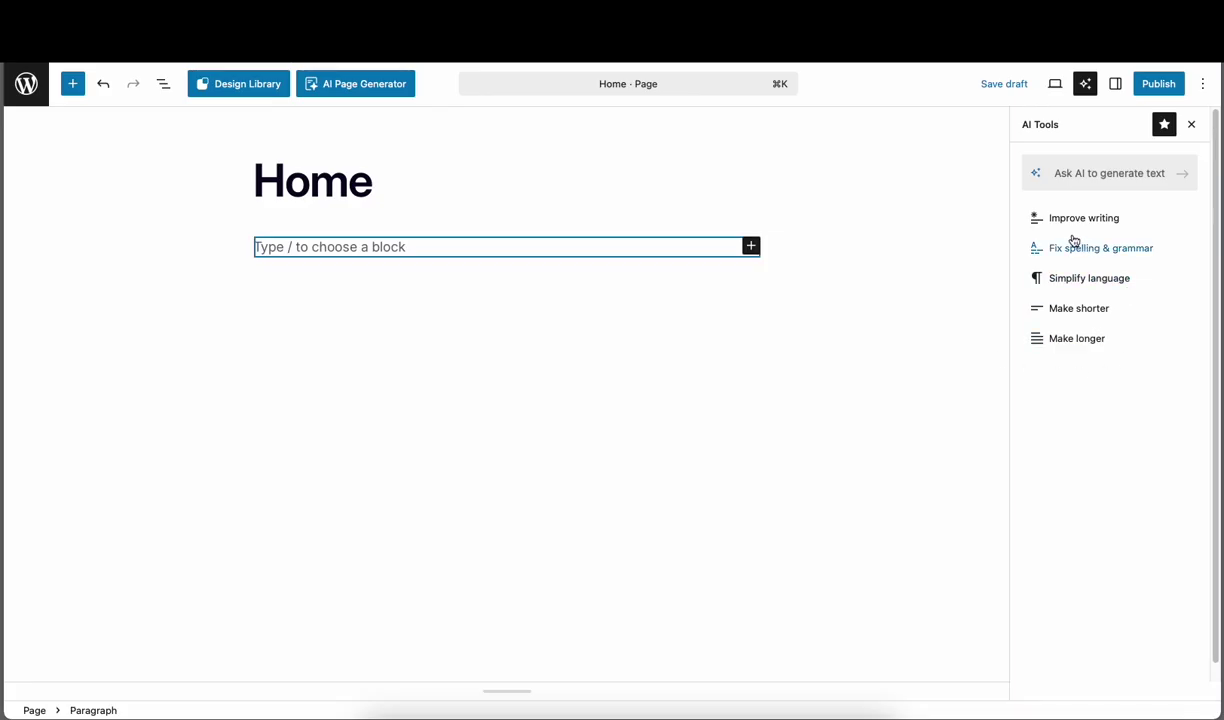
pyautogui.click(1117, 86)
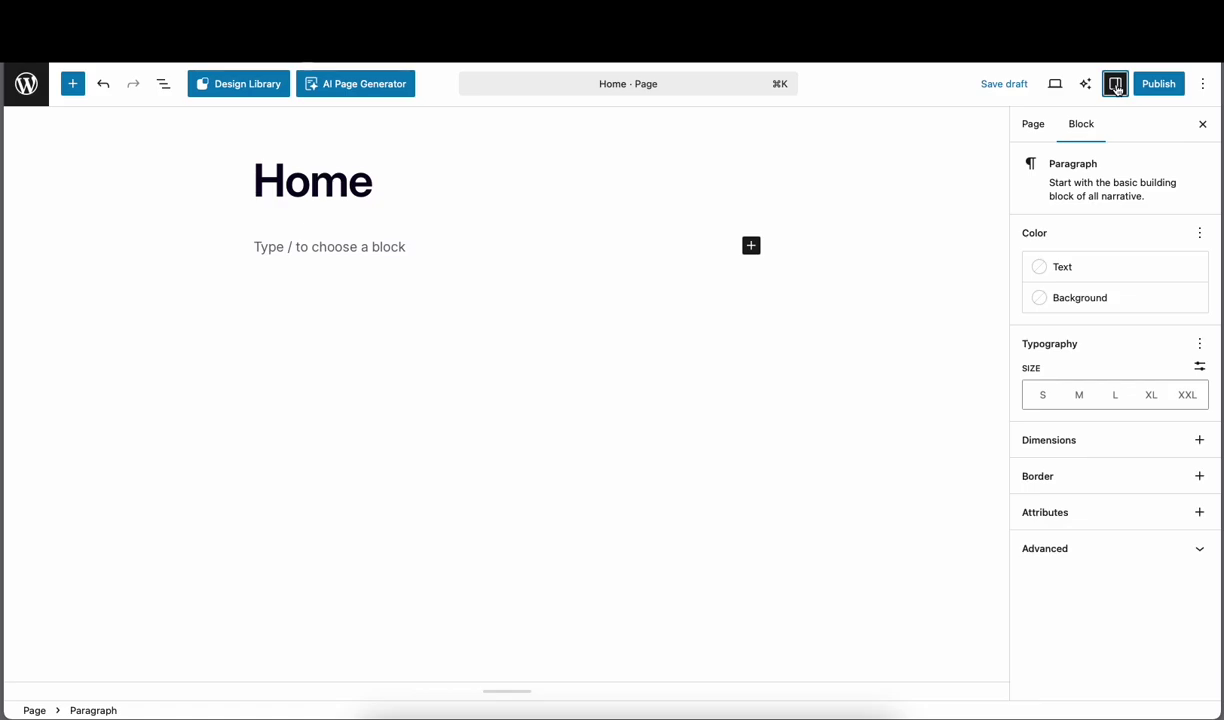
pyautogui.click(1085, 84)
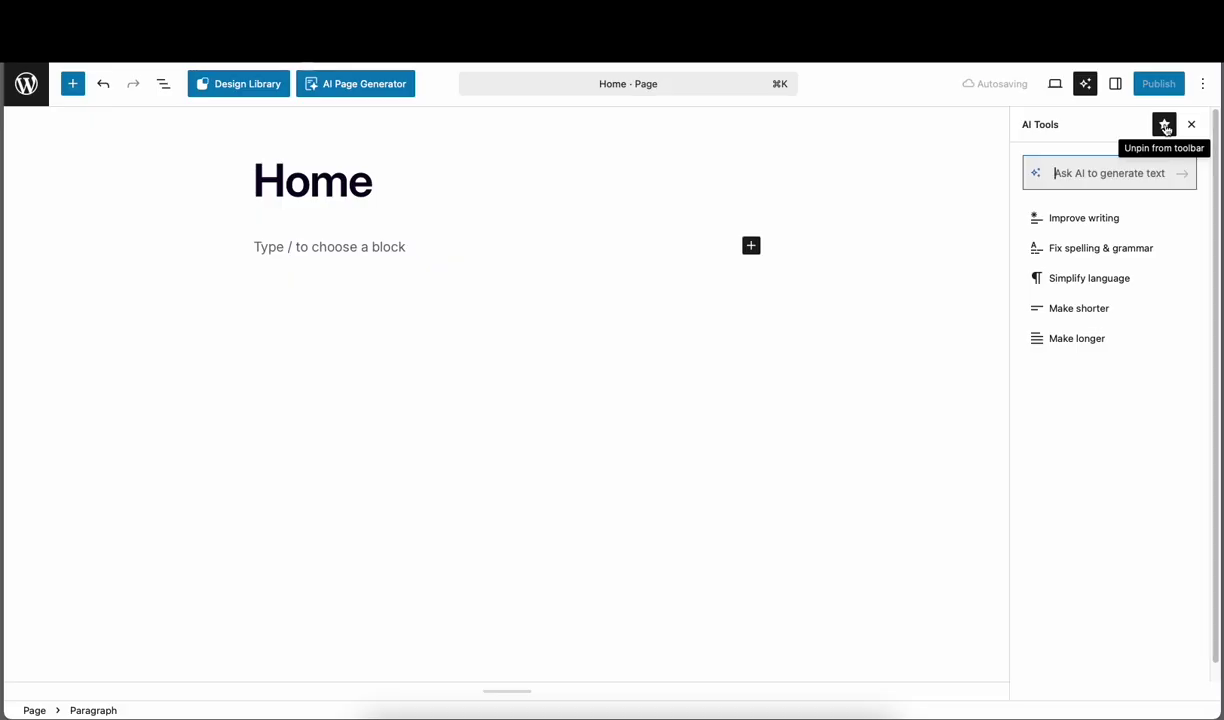
pyautogui.click(1165, 126)
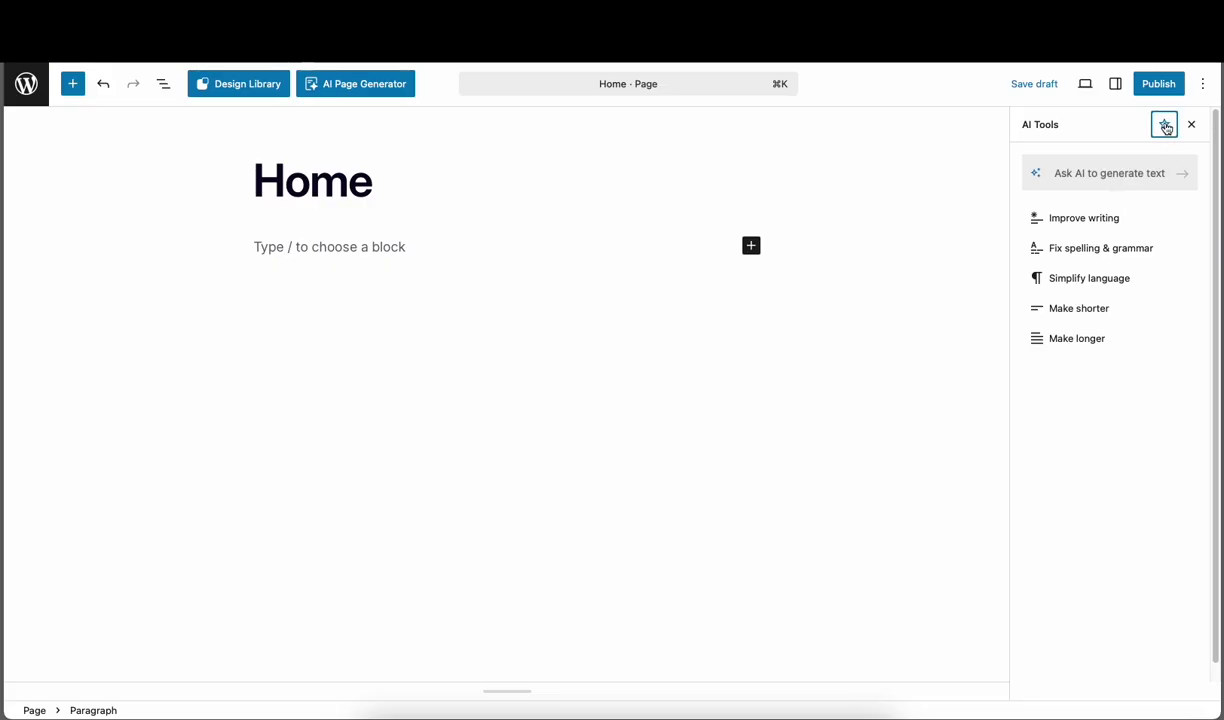
pyautogui.click(1191, 124)
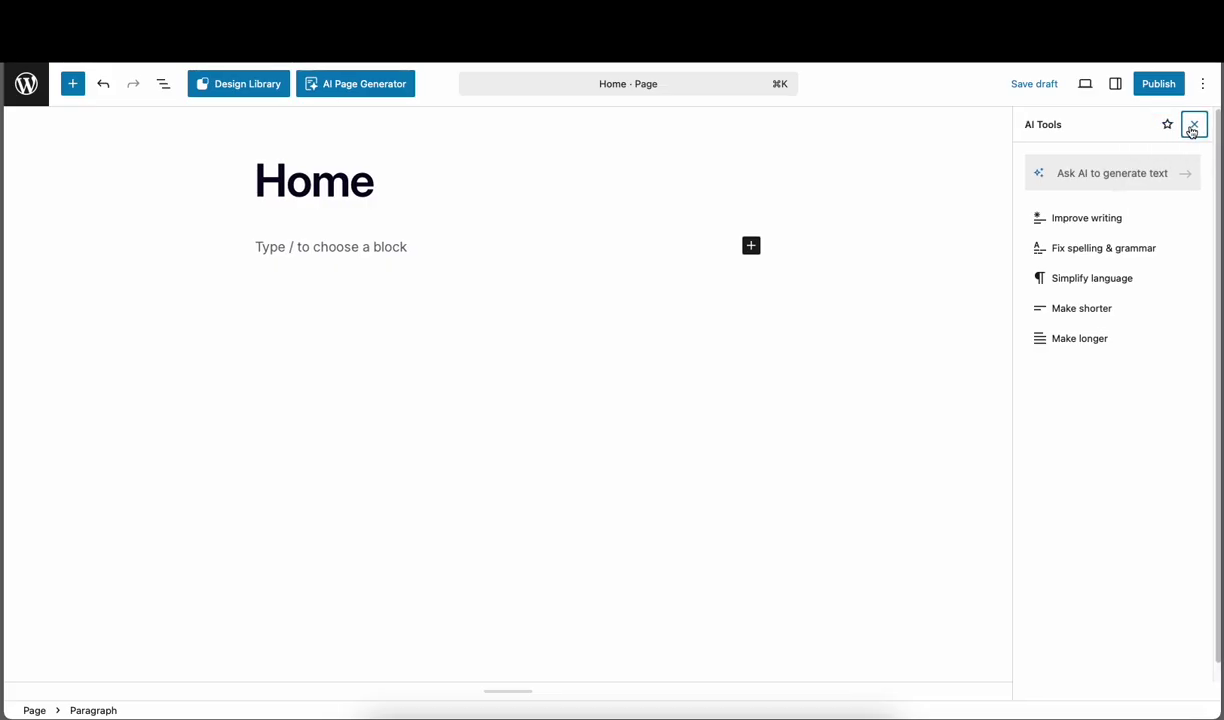
pyautogui.click(1116, 85)
pyautogui.click(1203, 86)
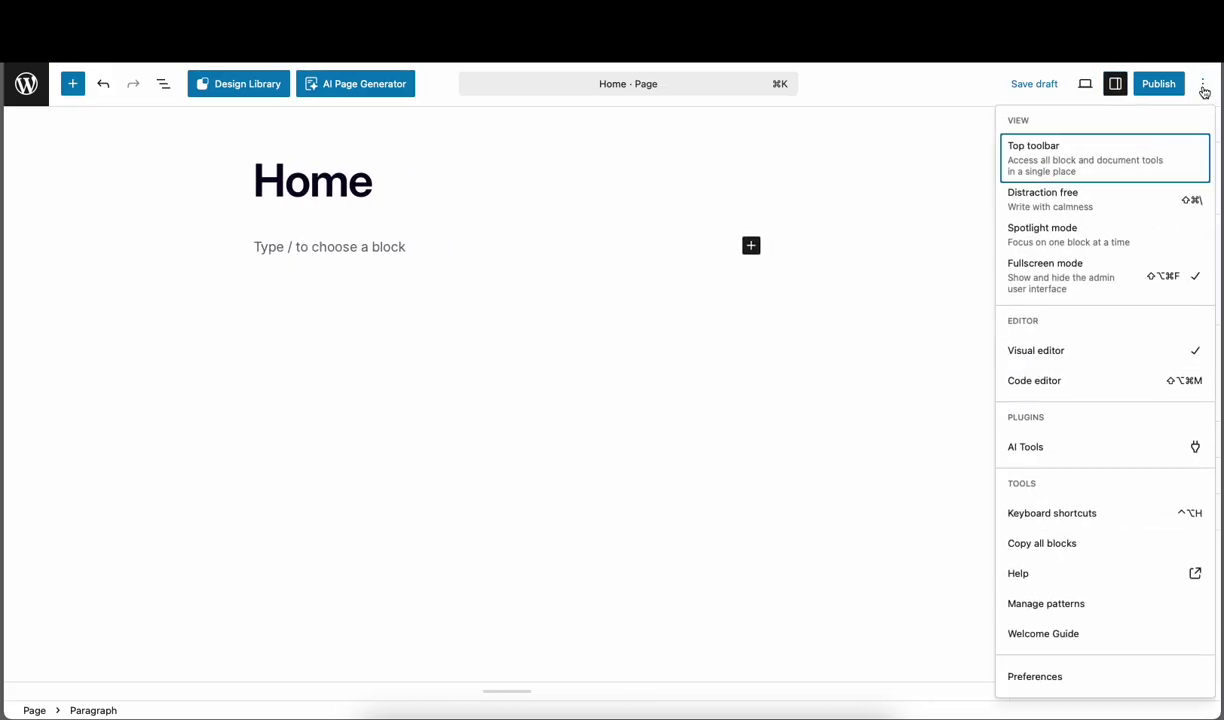
pyautogui.click(1204, 88)
pyautogui.click(1205, 86)
pyautogui.click(1205, 87)
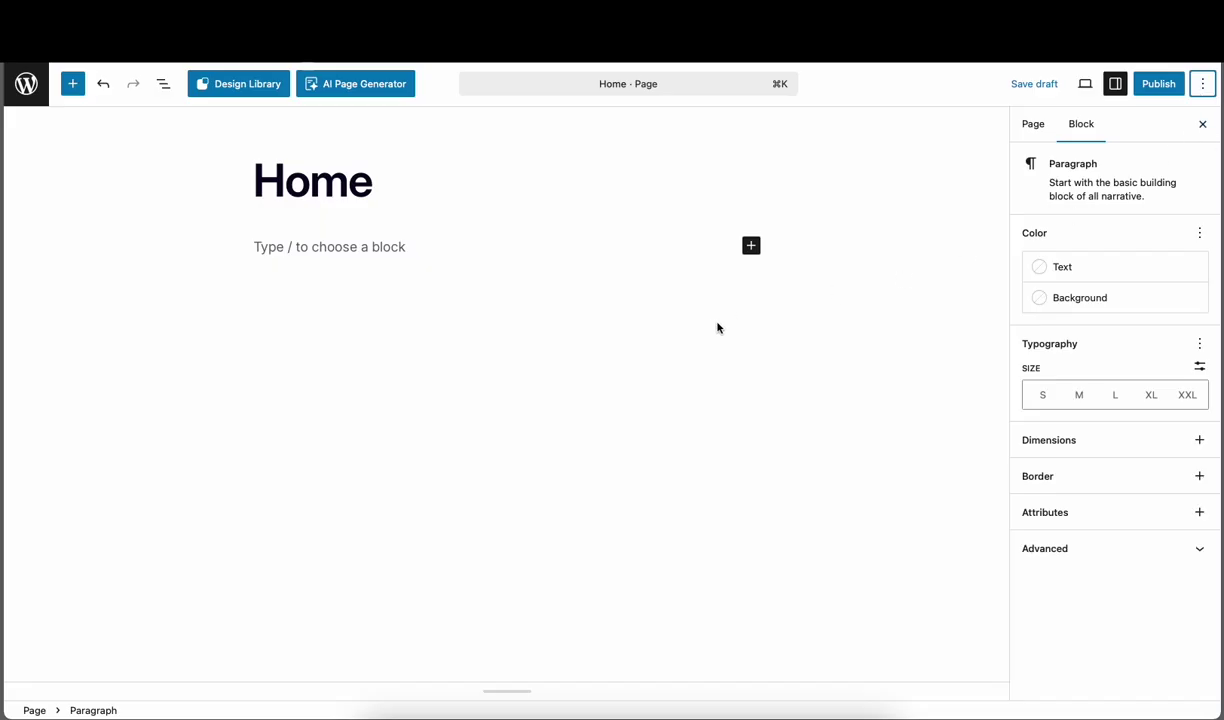
# Step: Write "Hey this is me. This is my new site." in the paragraph below the title and start a new paragraph
pyautogui.click(404, 247)
pyautogui.write('/')
pyautogui.press('BackSpace')
pyautogui.write('Hey ')
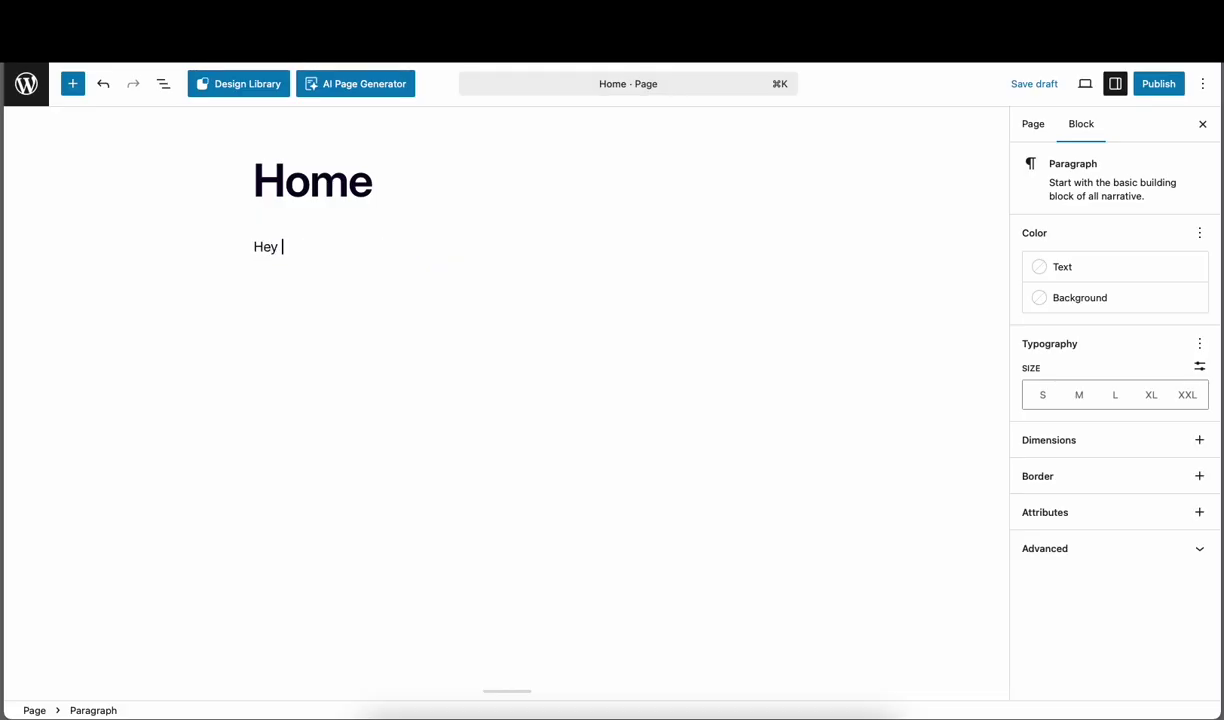
pyautogui.write('this is ')
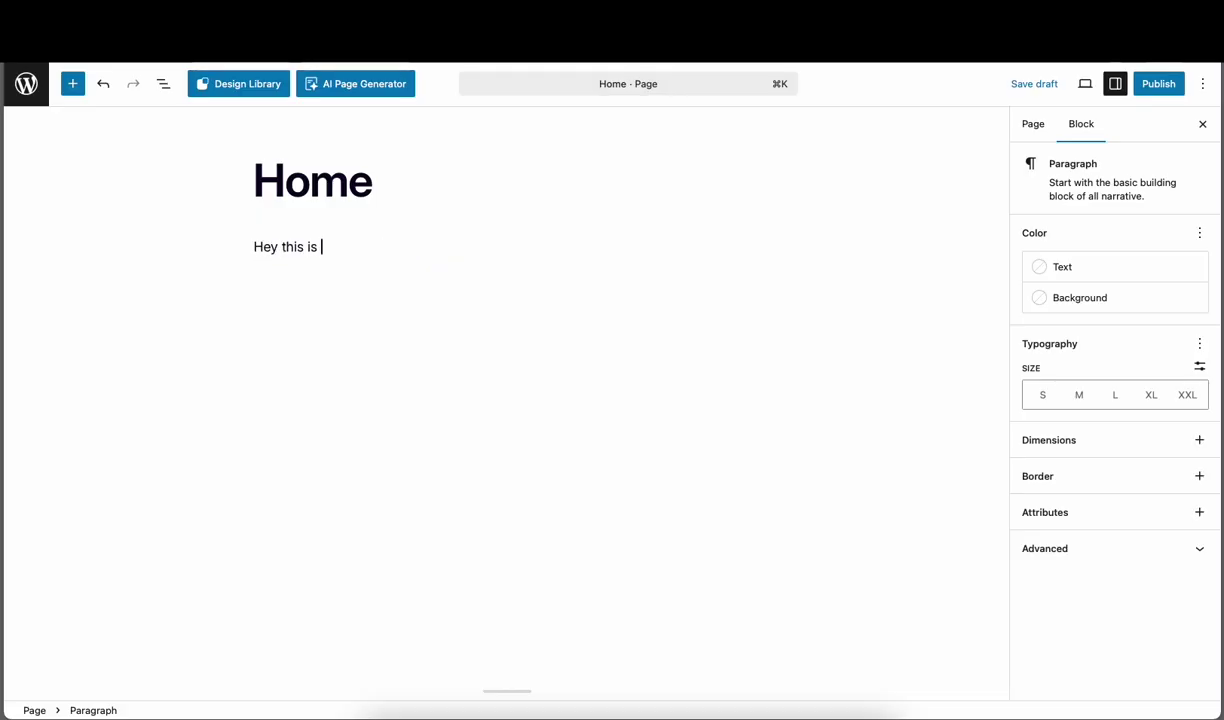
pyautogui.write('m')
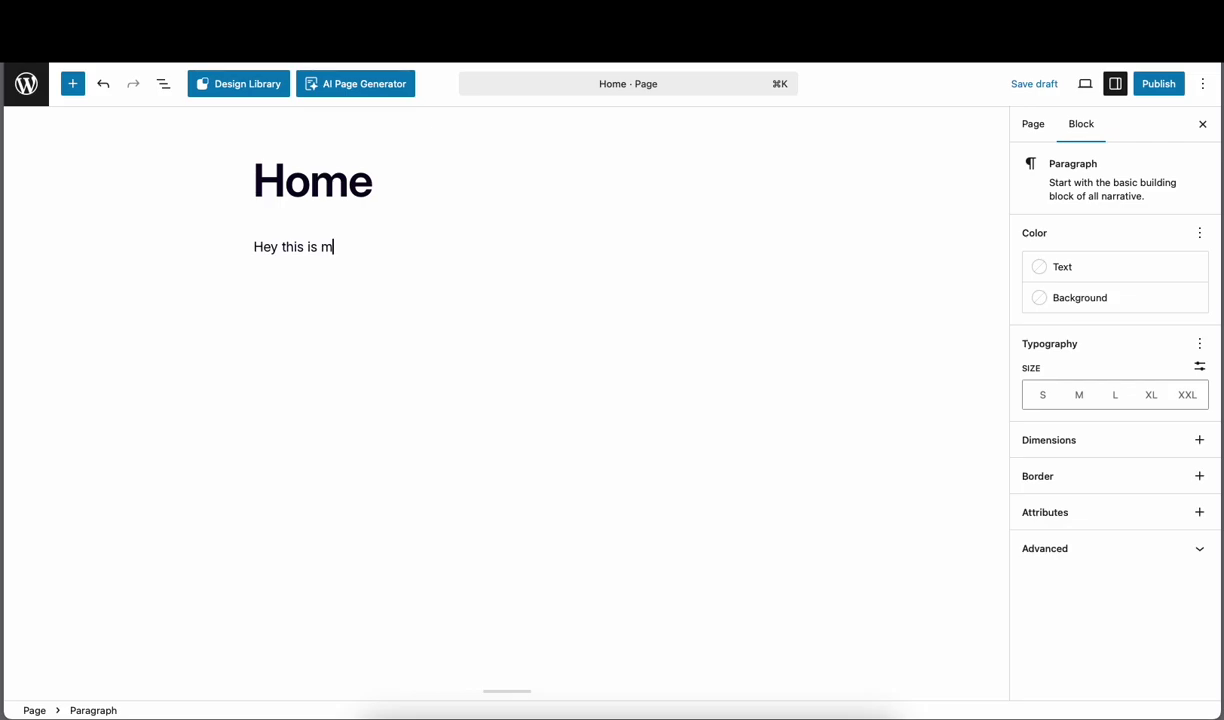
pyautogui.write('e. ')
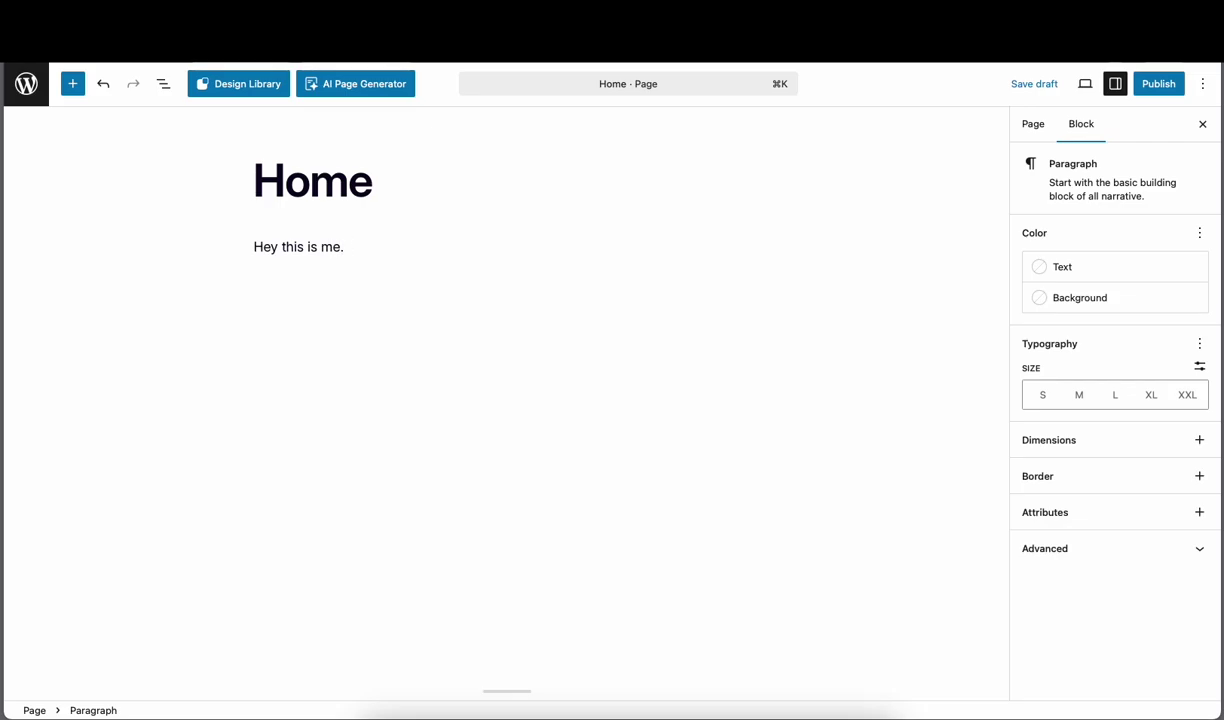
pyautogui.write('This is my new sit')
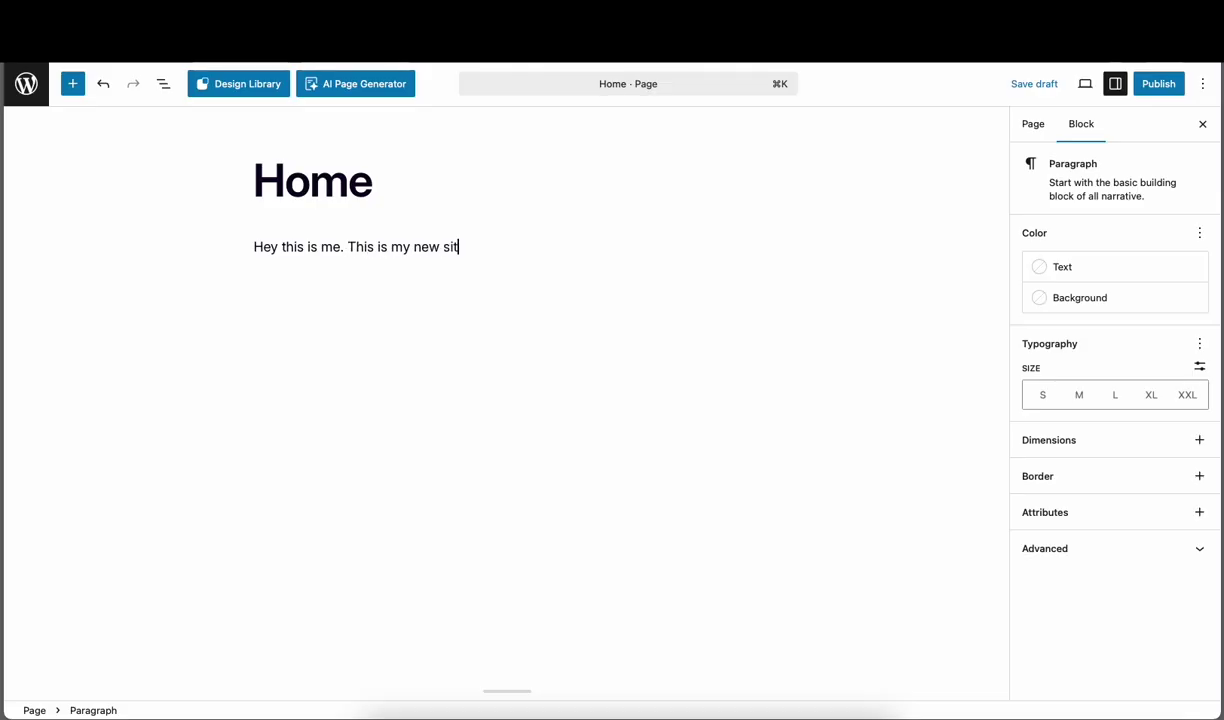
pyautogui.write('e.')
pyautogui.press('Return')
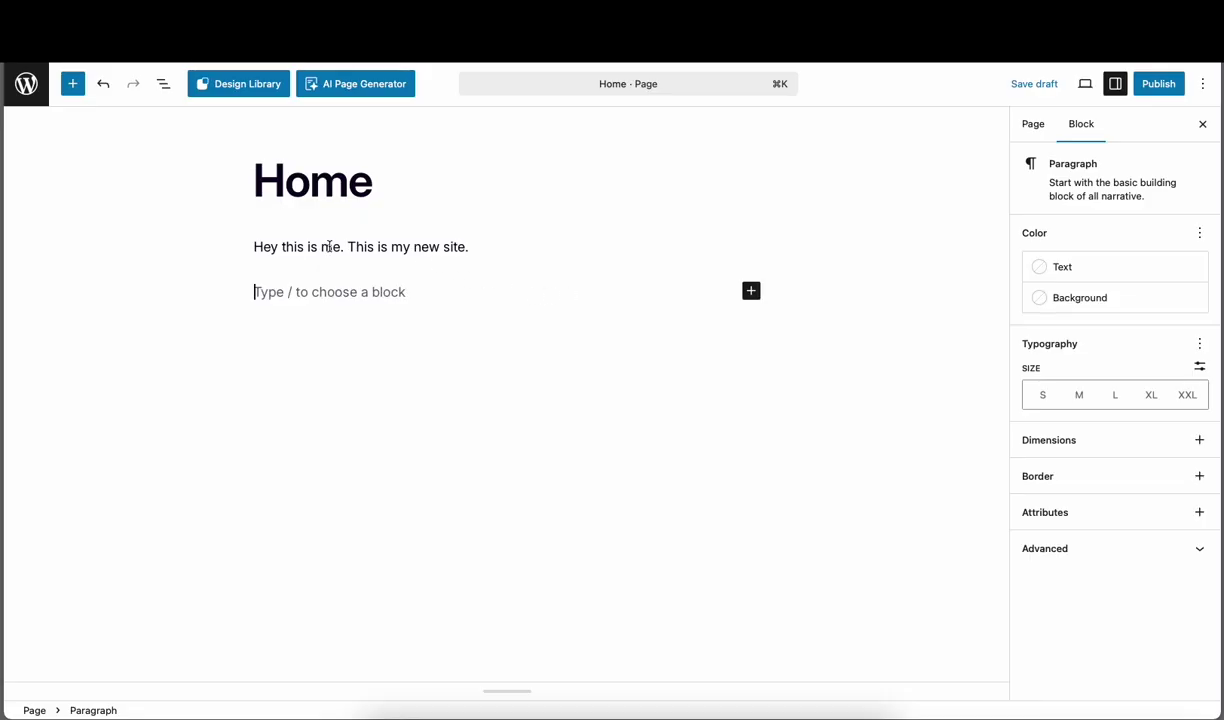
# Step: Publish the Home page and return to the list of pages
pyautogui.click(1160, 84)
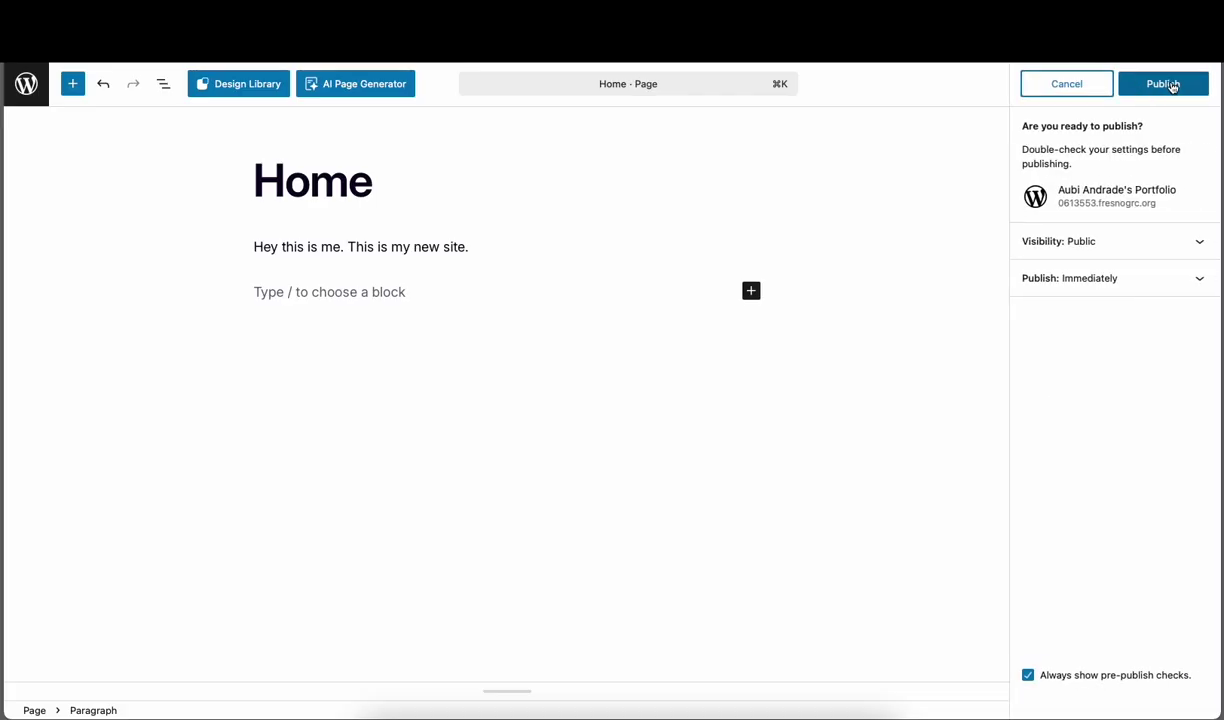
pyautogui.click(1163, 84)
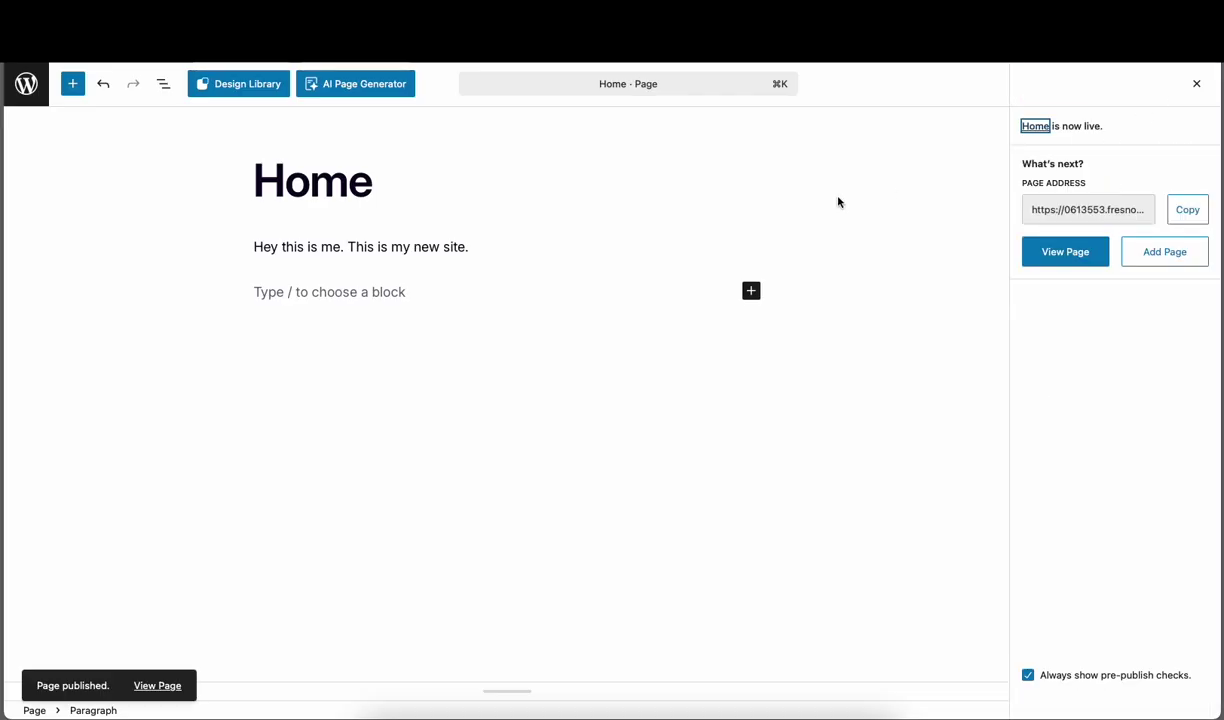
pyautogui.click(26, 84)
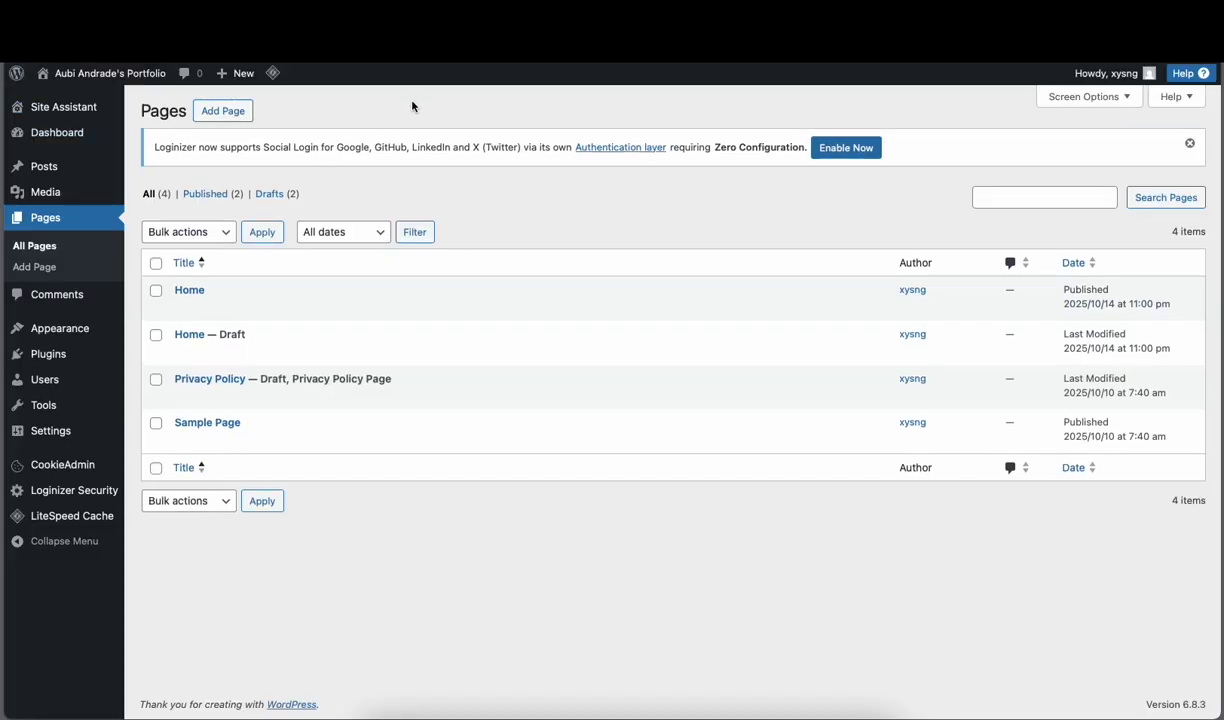
# Step: Open the About WordPress page and look through the What's New information
pyautogui.click(17, 76)
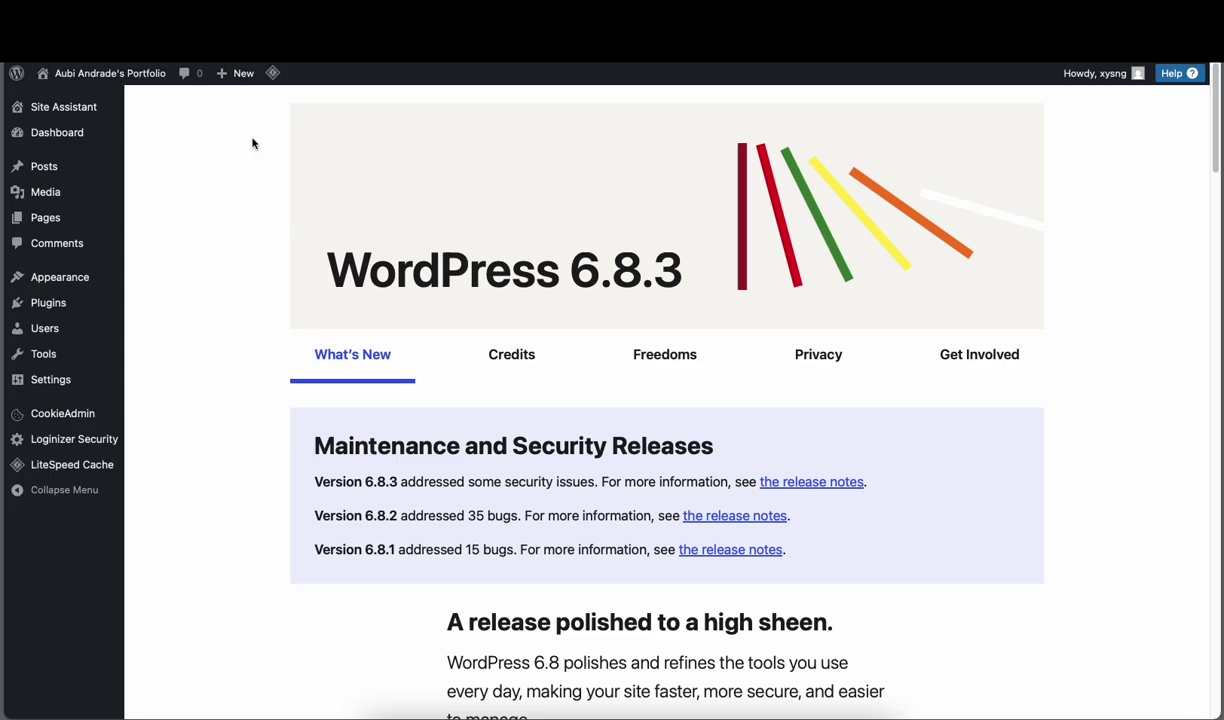
pyautogui.scroll(-5, 207, 290)
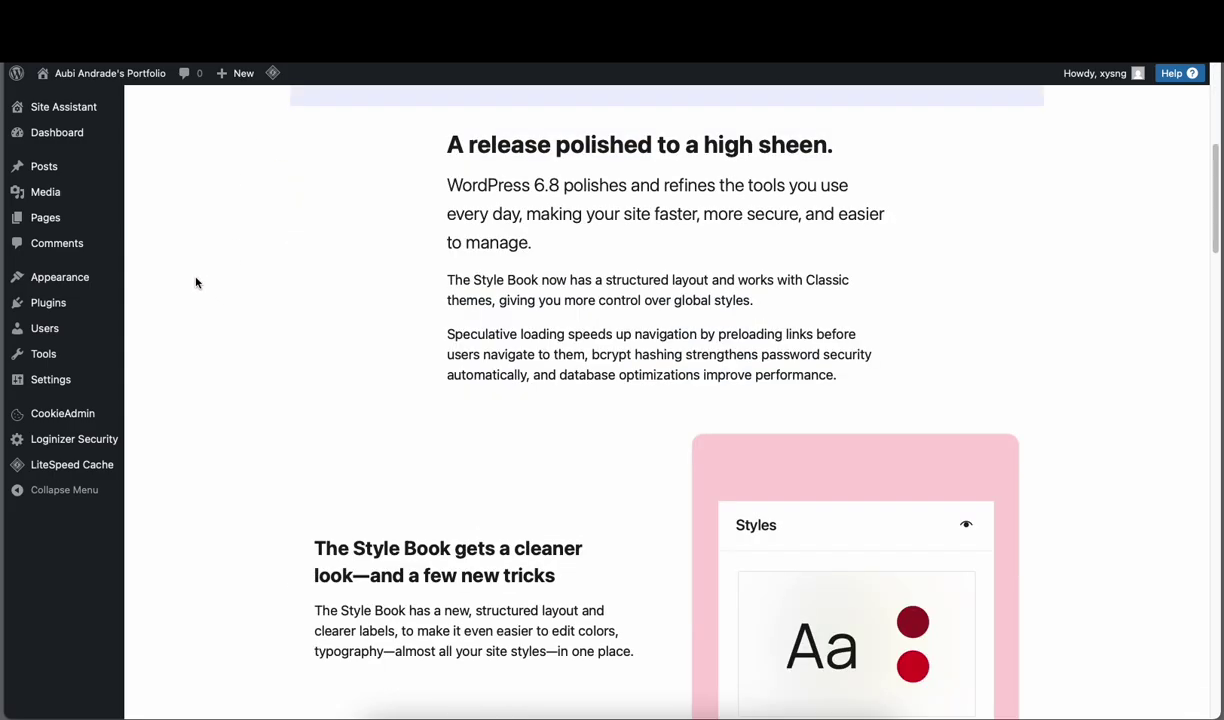
pyautogui.scroll(5, 190, 272)
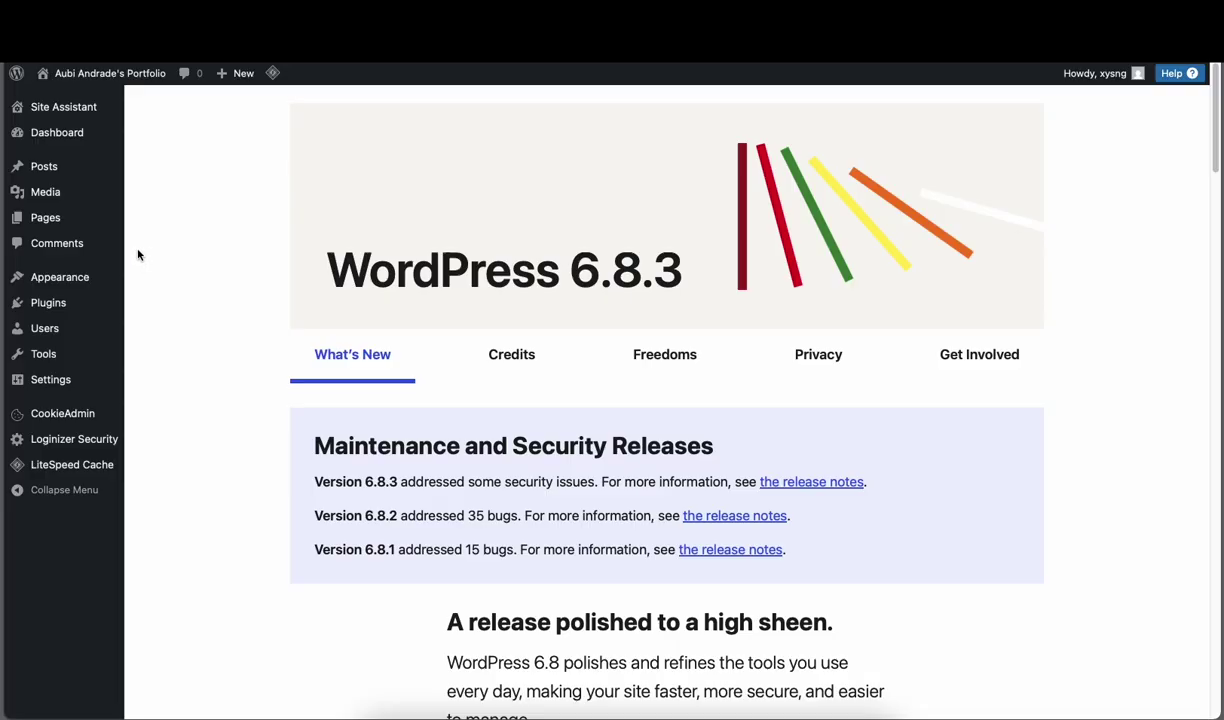
# Step: Open the Reading settings and make the homepage display a static page, choosing Home as the homepage and leaving the posts page unselected
pyautogui.moveTo(60, 382)
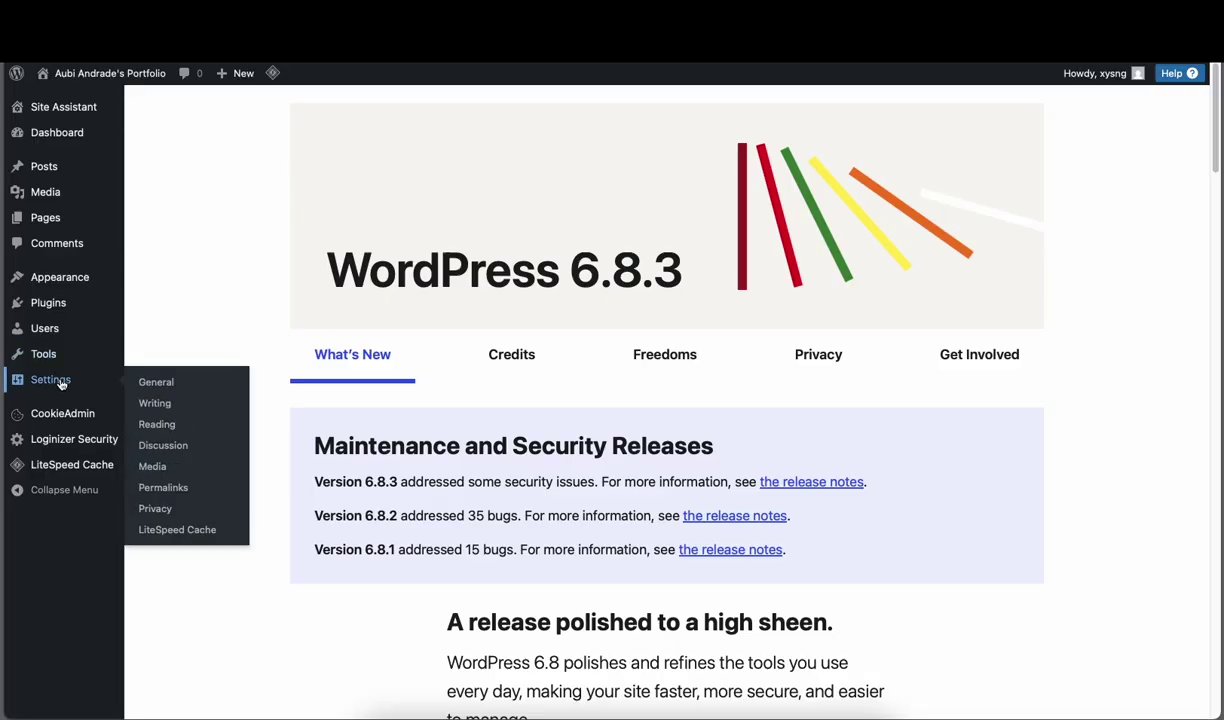
pyautogui.click(158, 424)
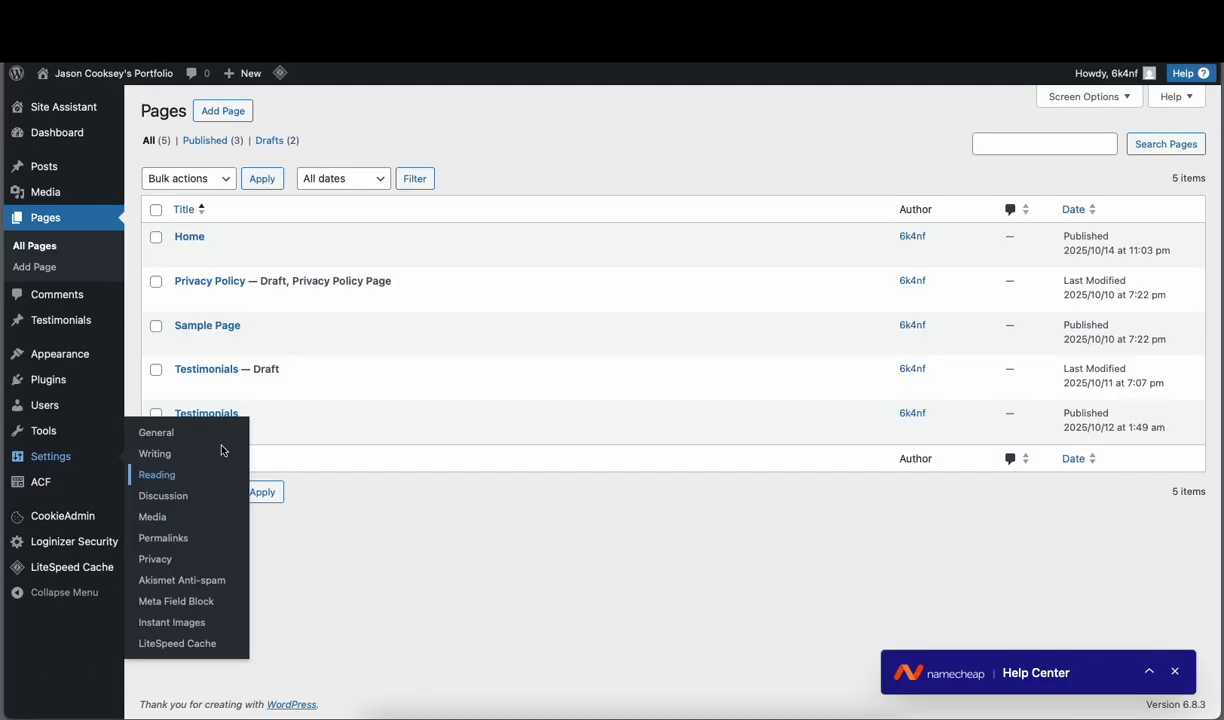
pyautogui.click(212, 468)
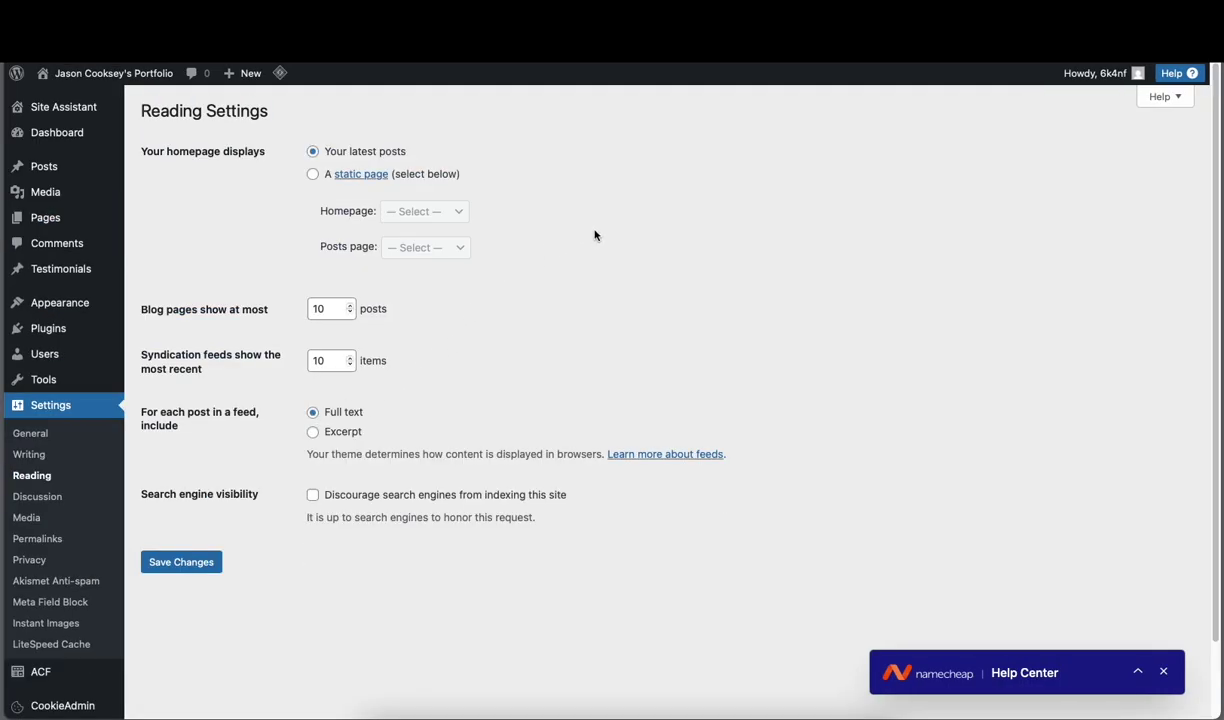
pyautogui.click(312, 176)
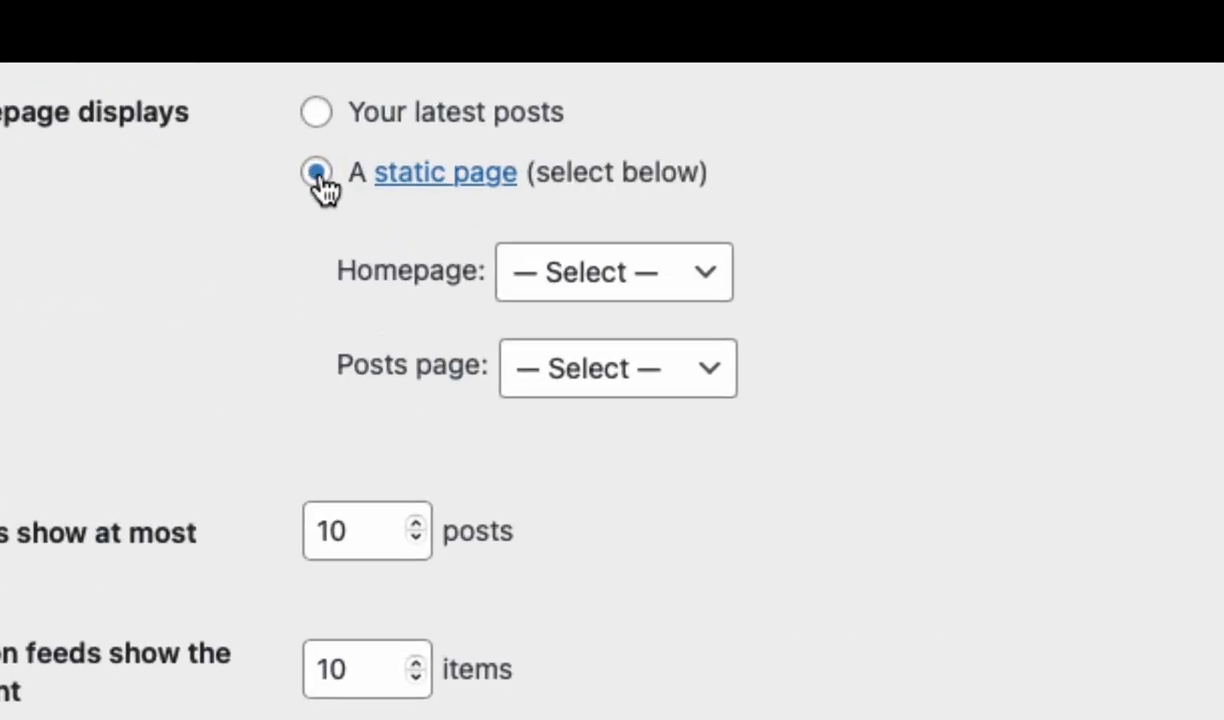
pyautogui.click(651, 272)
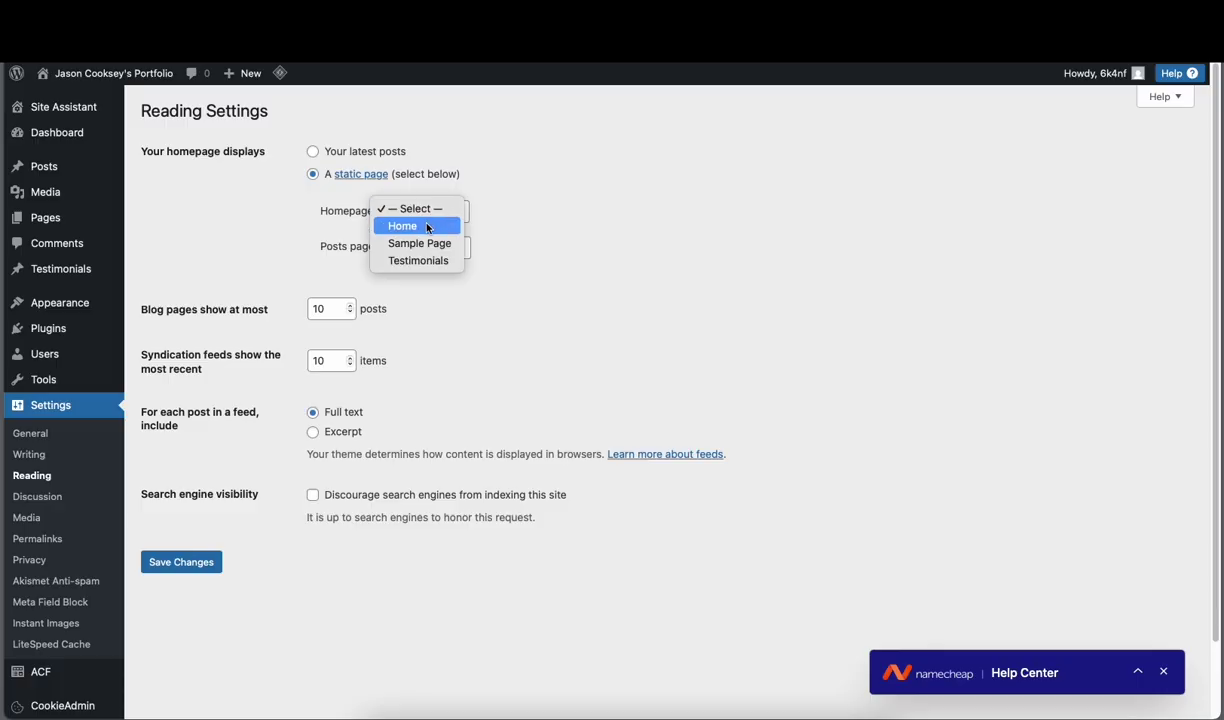
pyautogui.click(425, 227)
pyautogui.click(445, 248)
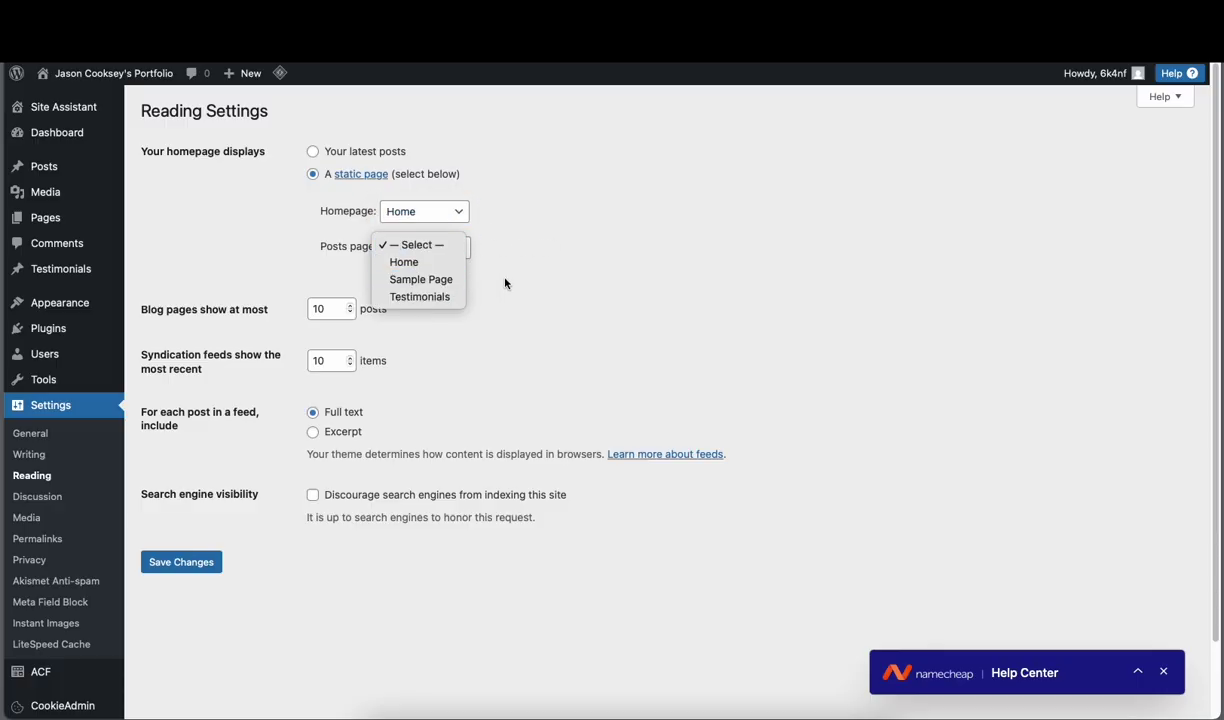
pyautogui.click(510, 282)
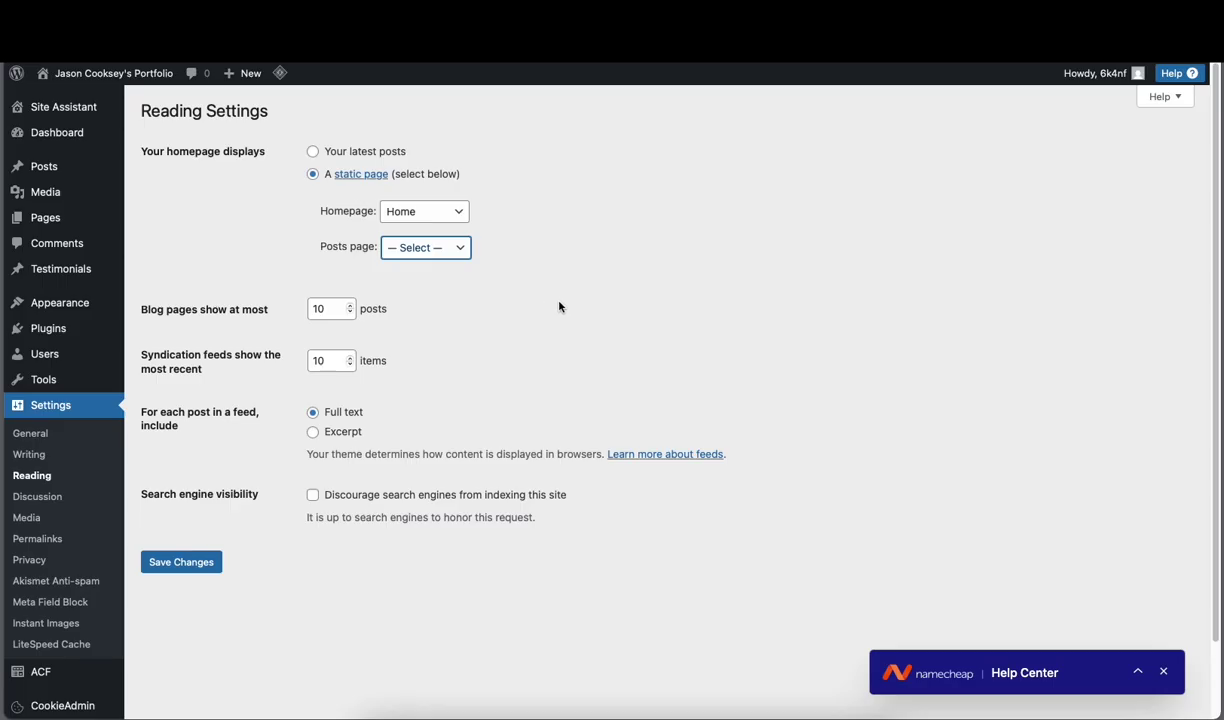
# Step: Discourage search engines from indexing the site, dismiss the Help Center pop-up and save the Reading settings
pyautogui.click(312, 495)
pyautogui.click(1163, 671)
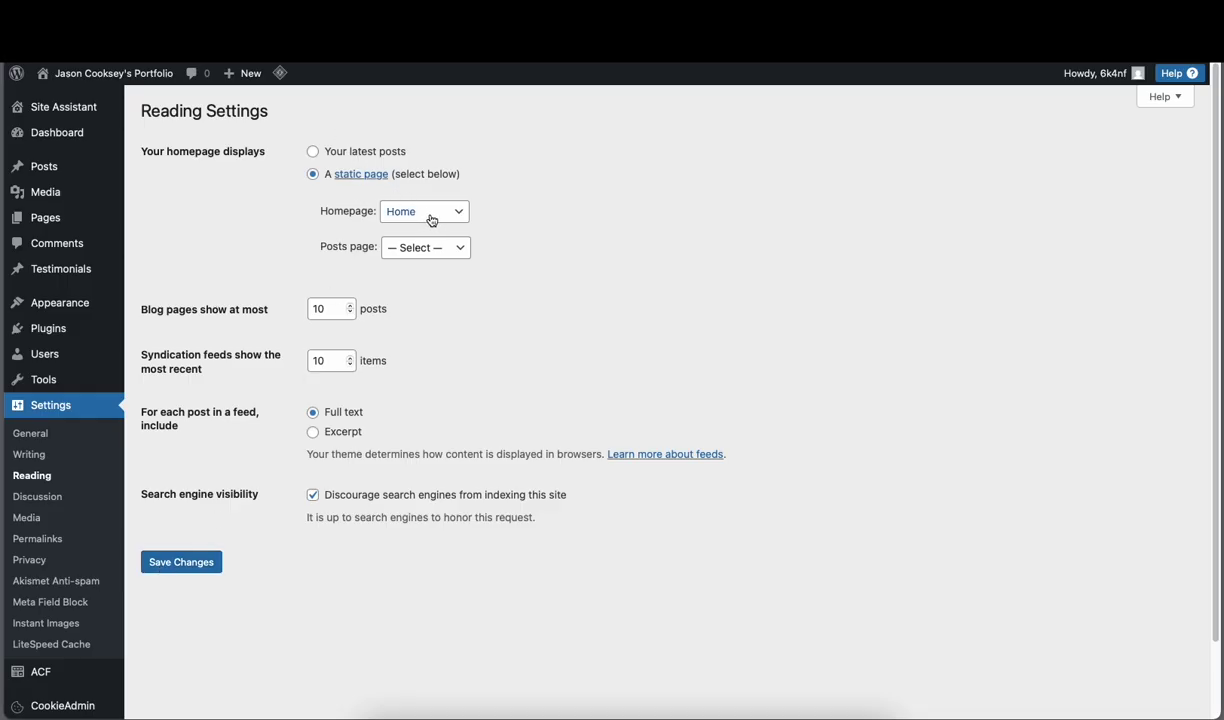
pyautogui.click(210, 563)
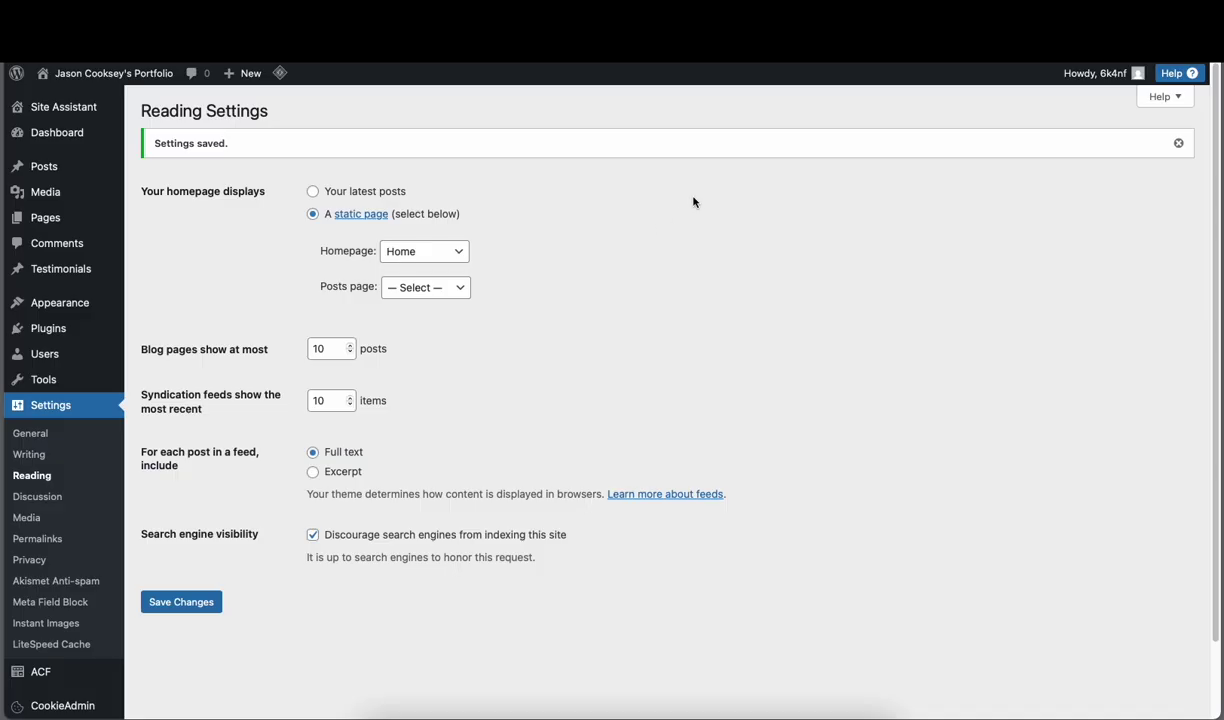
# Step: View the site's live front page and return to the Reading settings
pyautogui.moveTo(115, 82)
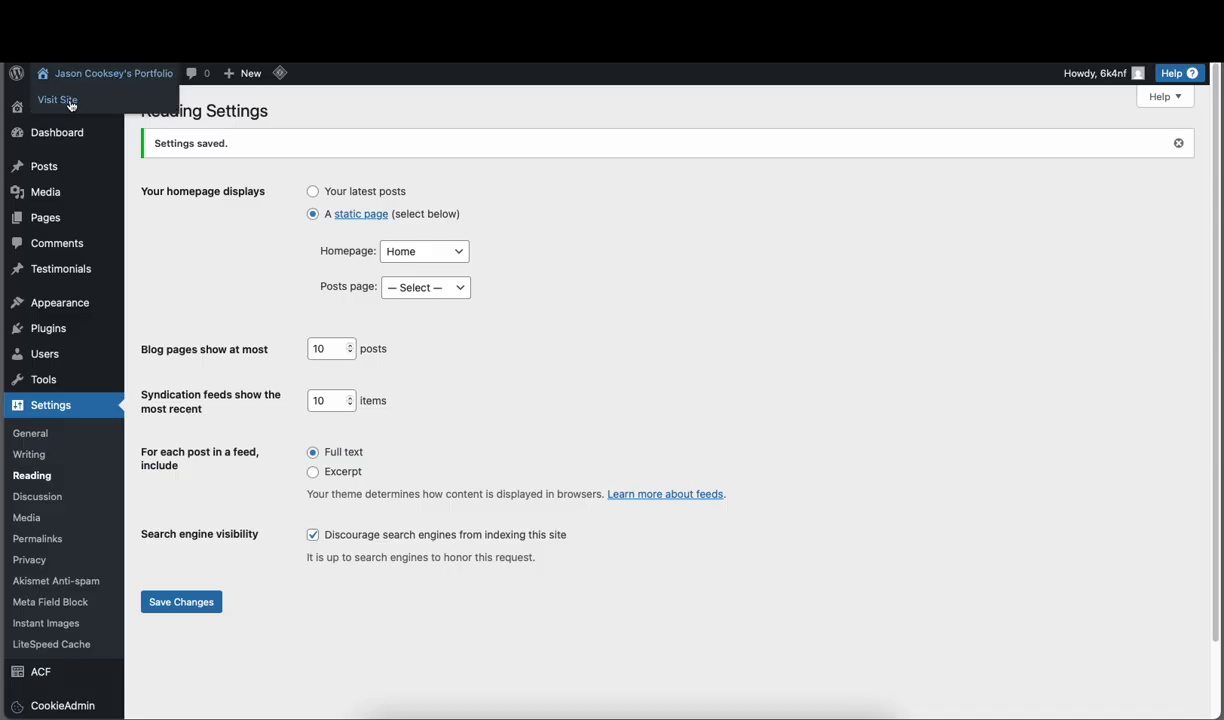
pyautogui.click(72, 103)
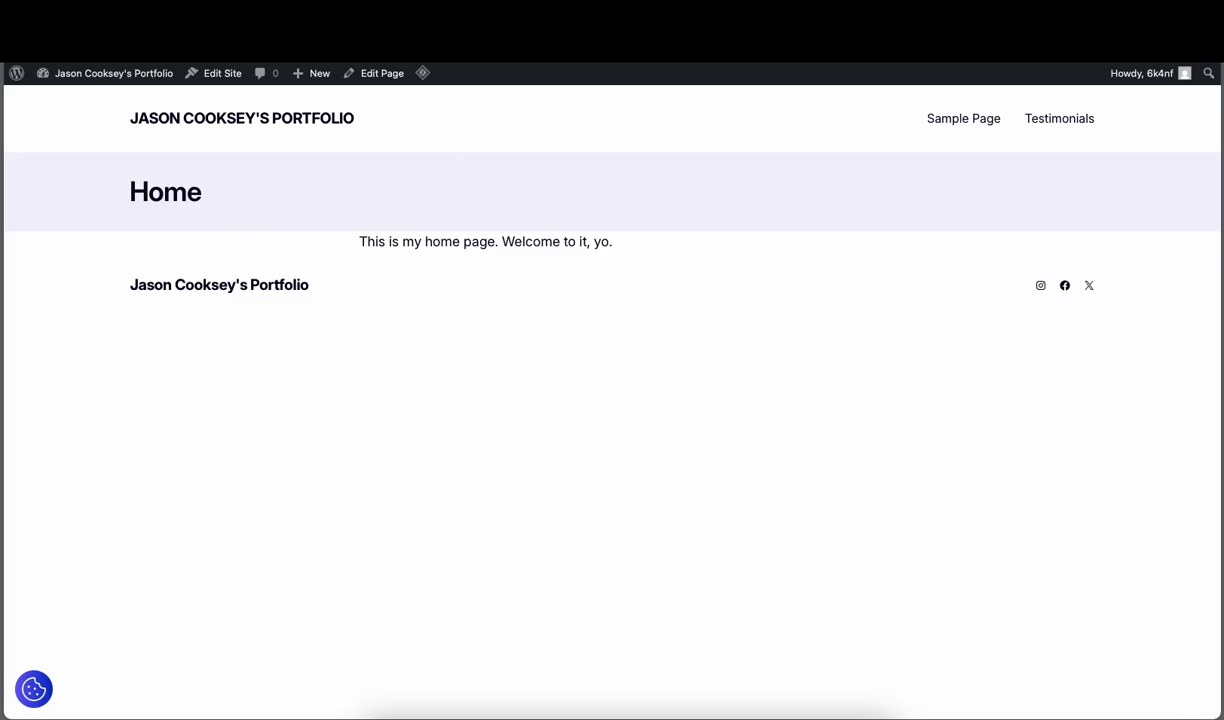
pyautogui.hotkey('alt', 'Left')
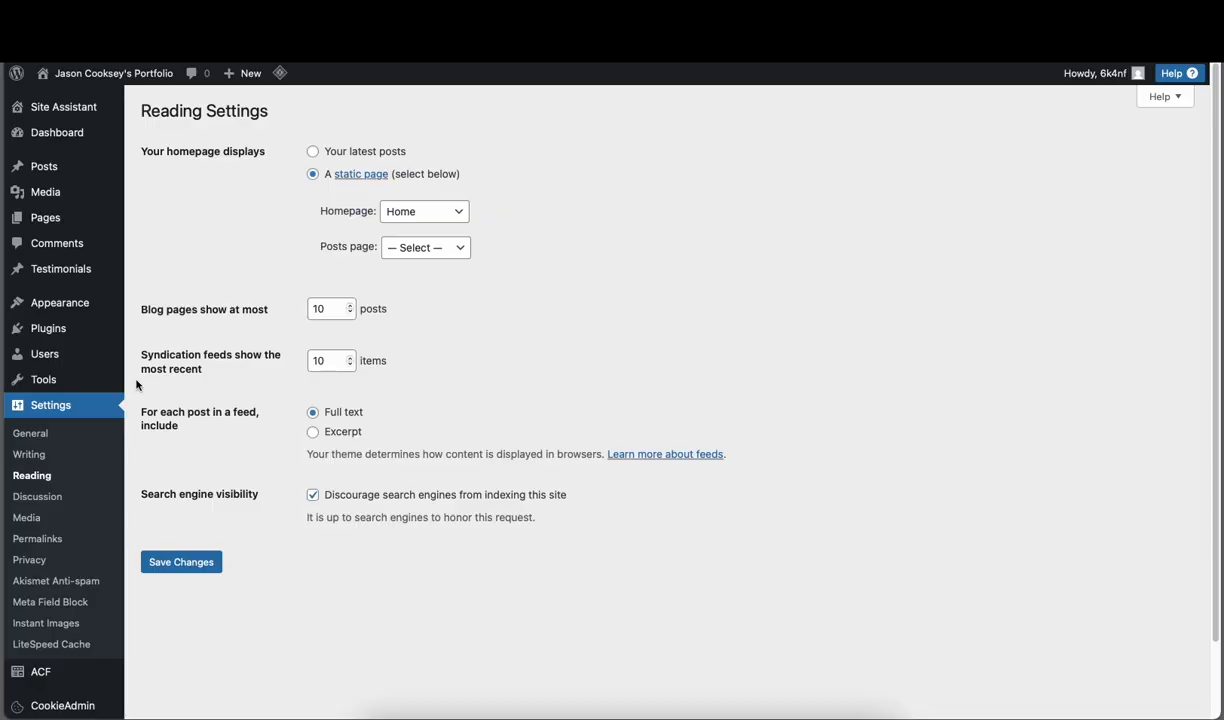
# Step: Open the Home page for editing from the list of pages and place the cursor at the end of its paragraph
pyautogui.click(40, 221)
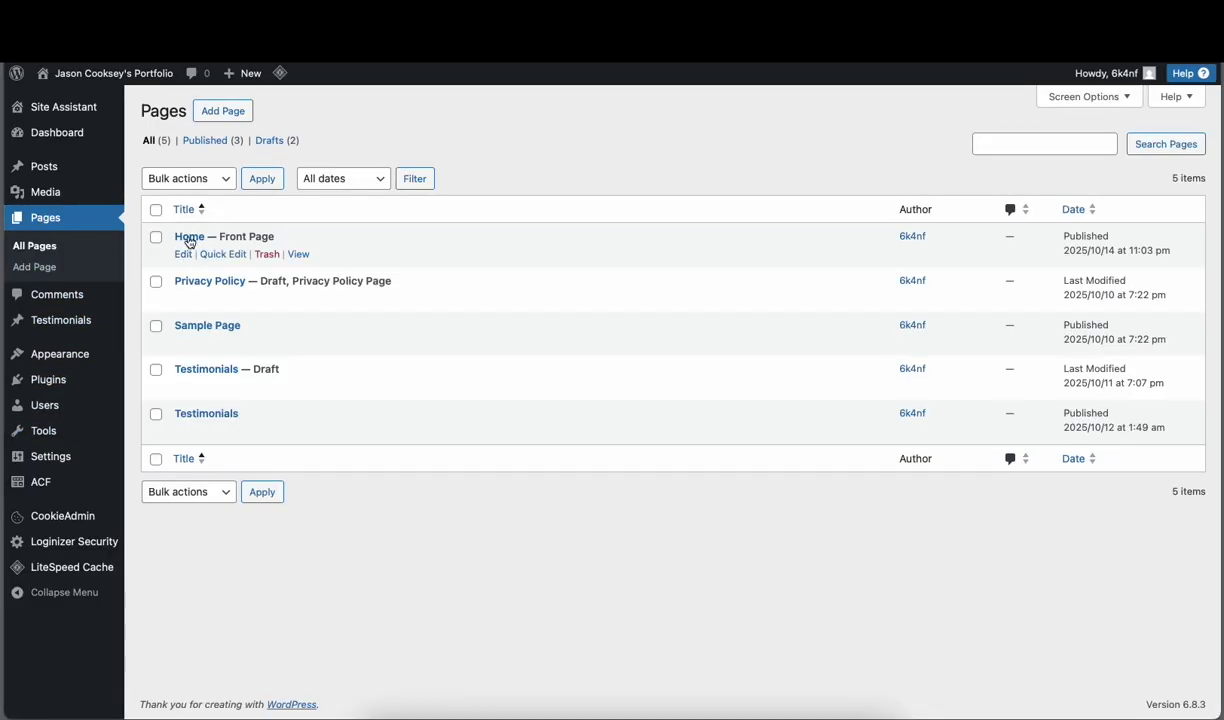
pyautogui.click(183, 255)
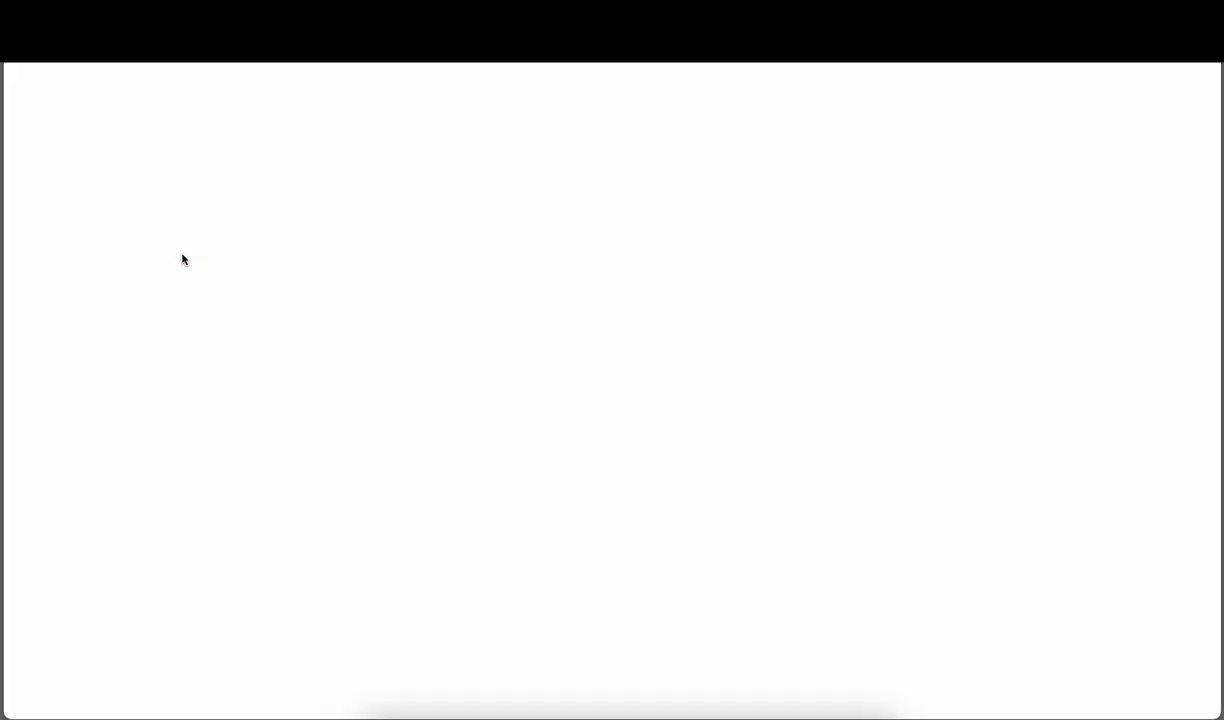
pyautogui.click(514, 249)
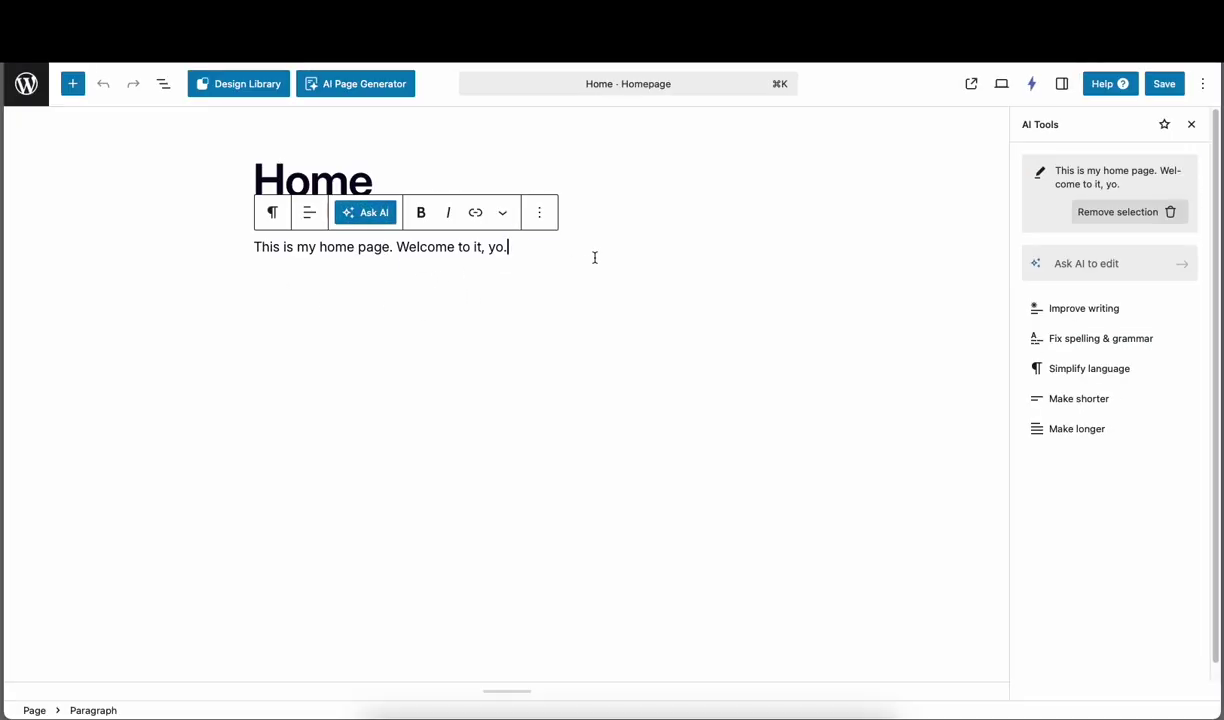
# Step: Write "This is an h4 heading" in a new paragraph below the welcome text and start another paragraph
pyautogui.press('Return')
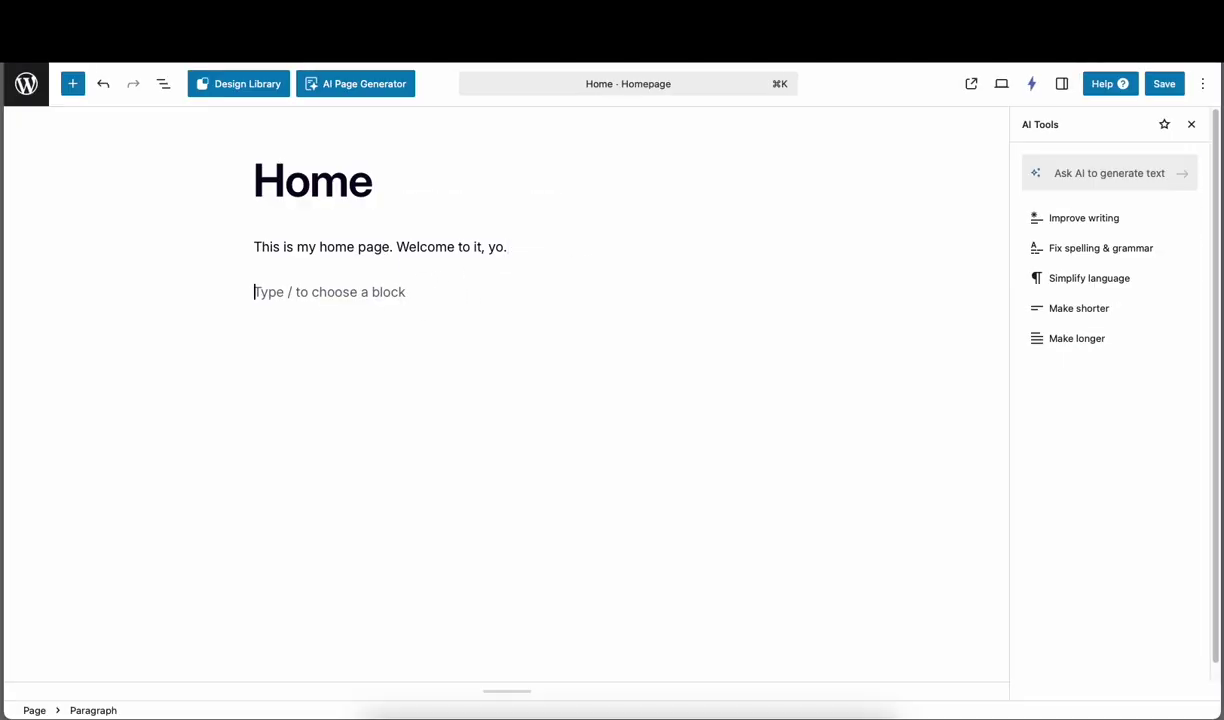
pyautogui.write('Thi')
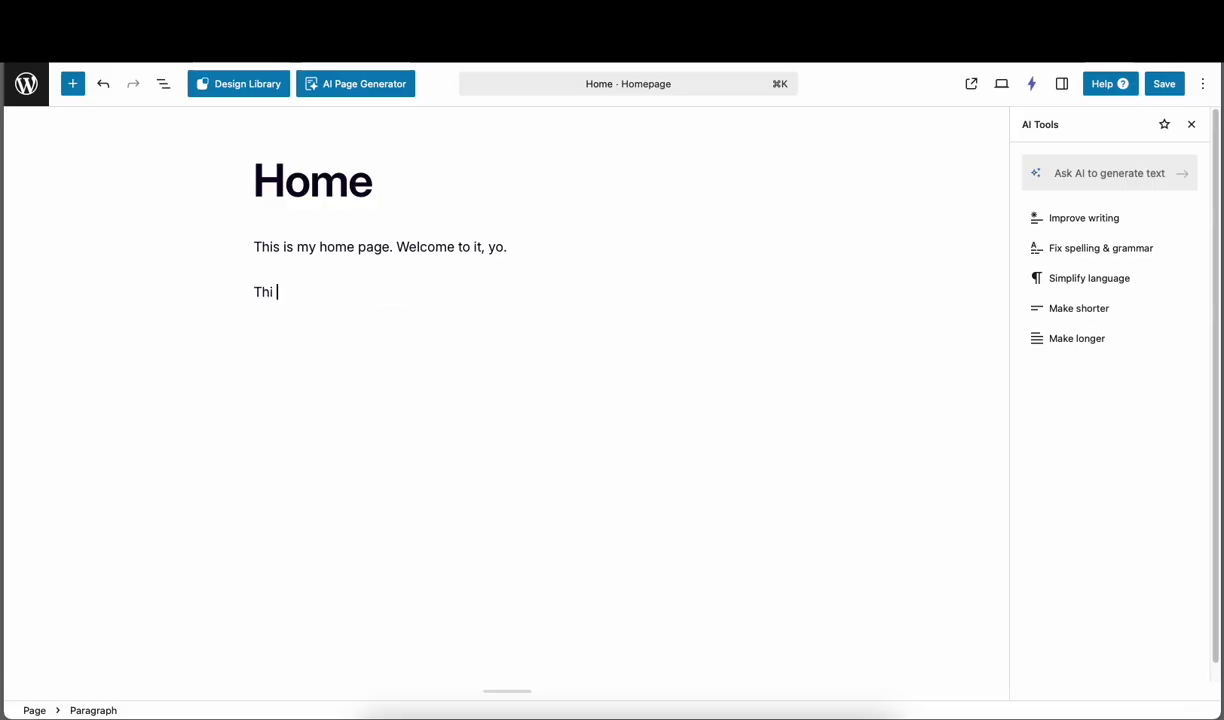
pyautogui.write('s is an ')
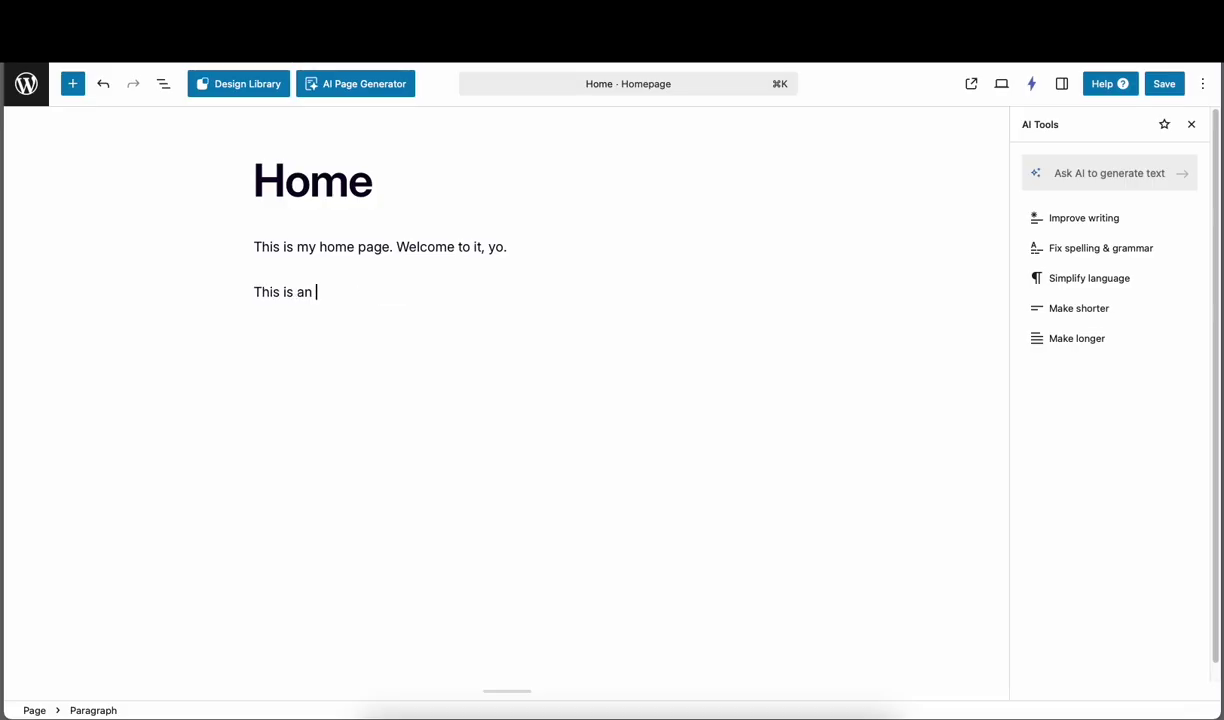
pyautogui.write('h4 heading')
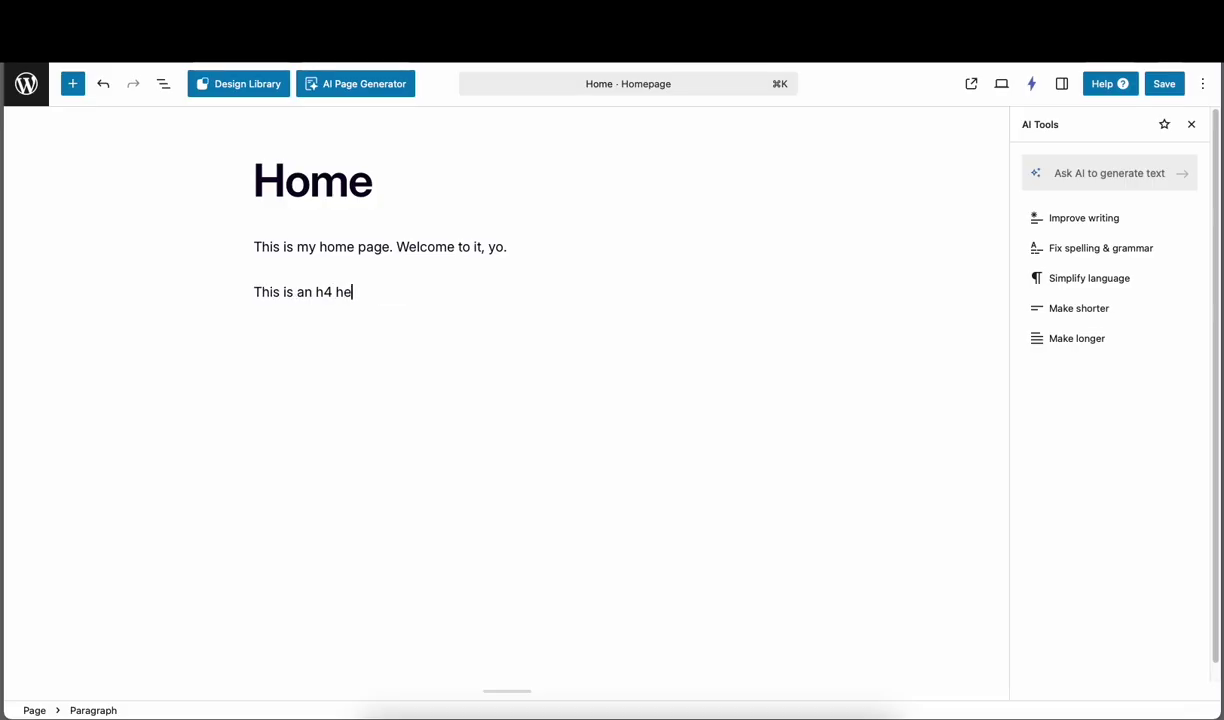
pyautogui.press('Return')
pyautogui.write('This is')
pyautogui.press('super+a')
pyautogui.press('BackSpace')
# Step: Turn the "This is an h4 heading" paragraph into a level 4 heading and place the cursor in the empty paragraph below
pyautogui.press('Up')
pyautogui.press('Up')
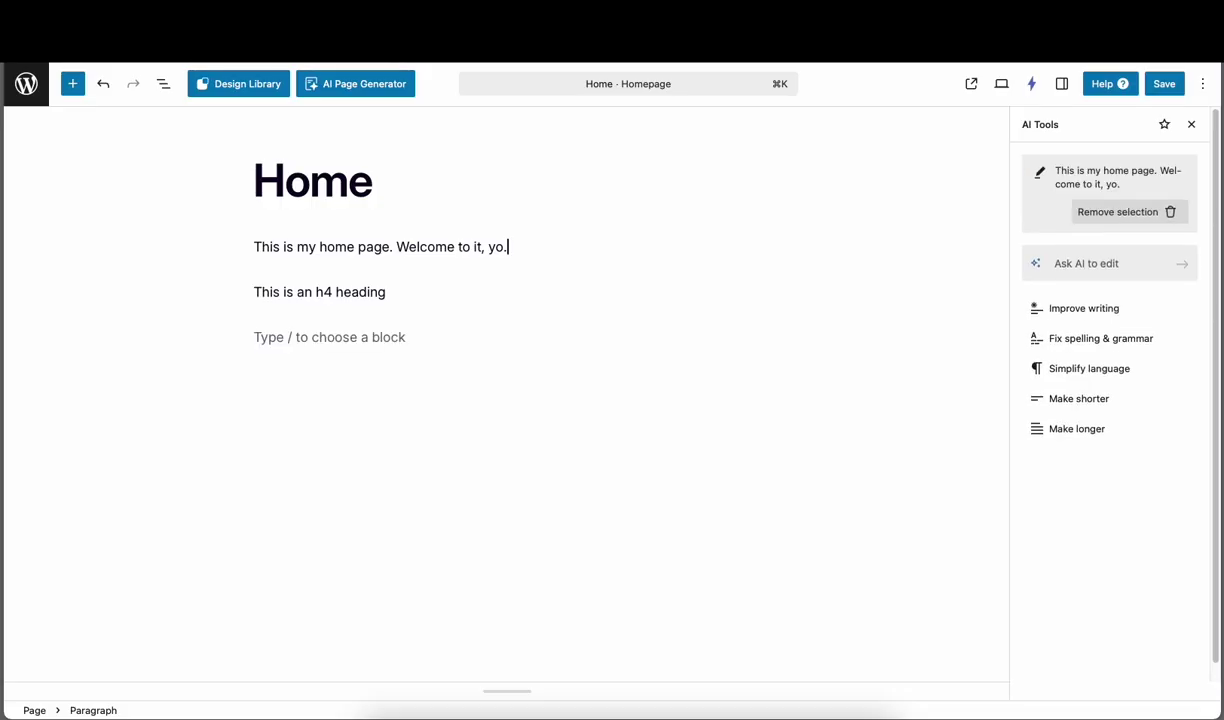
pyautogui.press('Right')
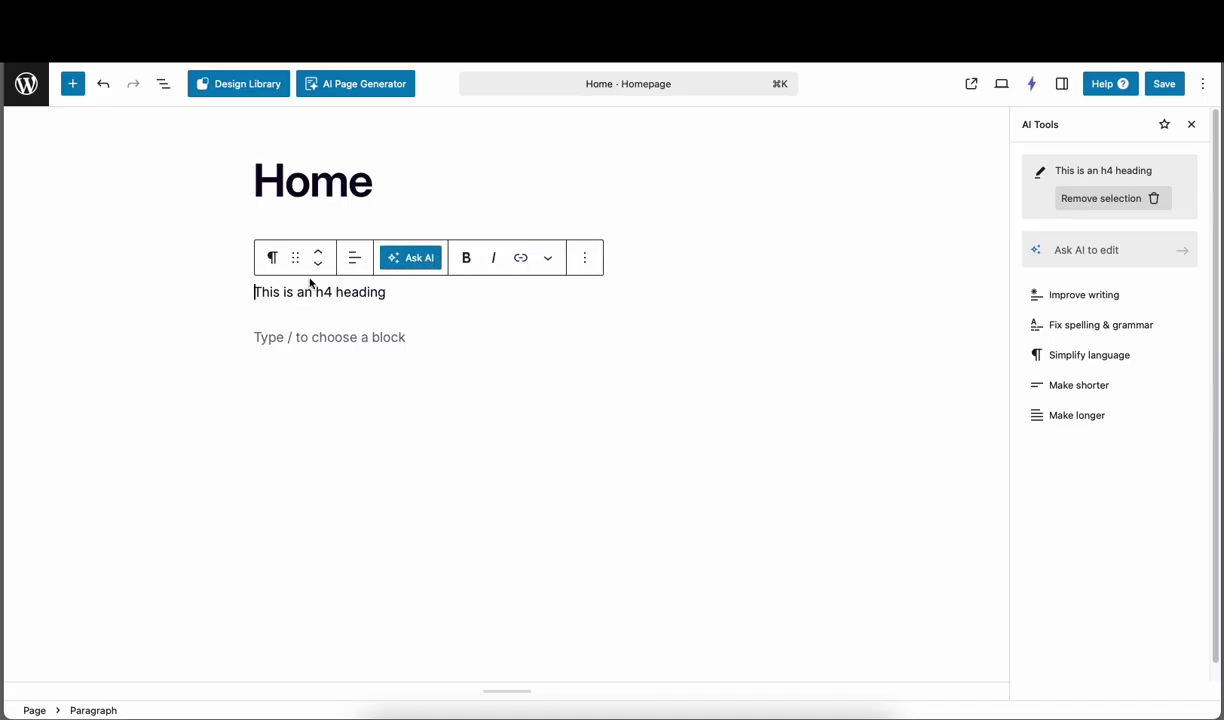
pyautogui.click(271, 260)
pyautogui.click(312, 333)
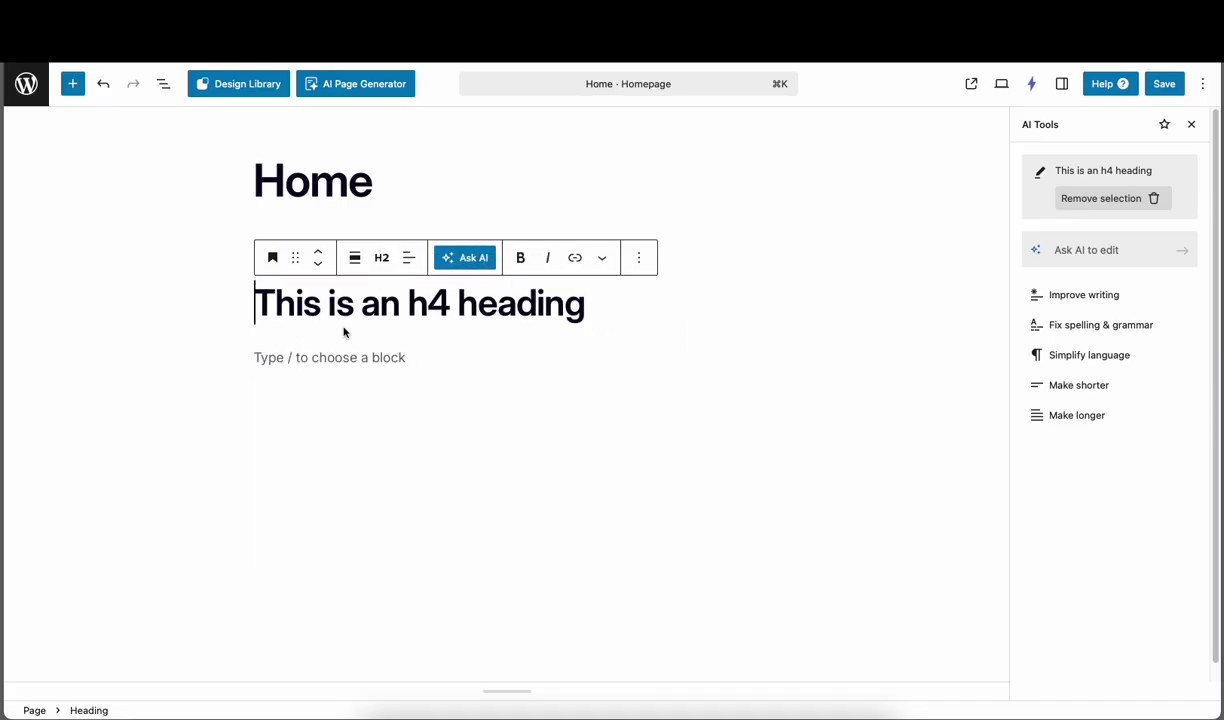
pyautogui.click(383, 260)
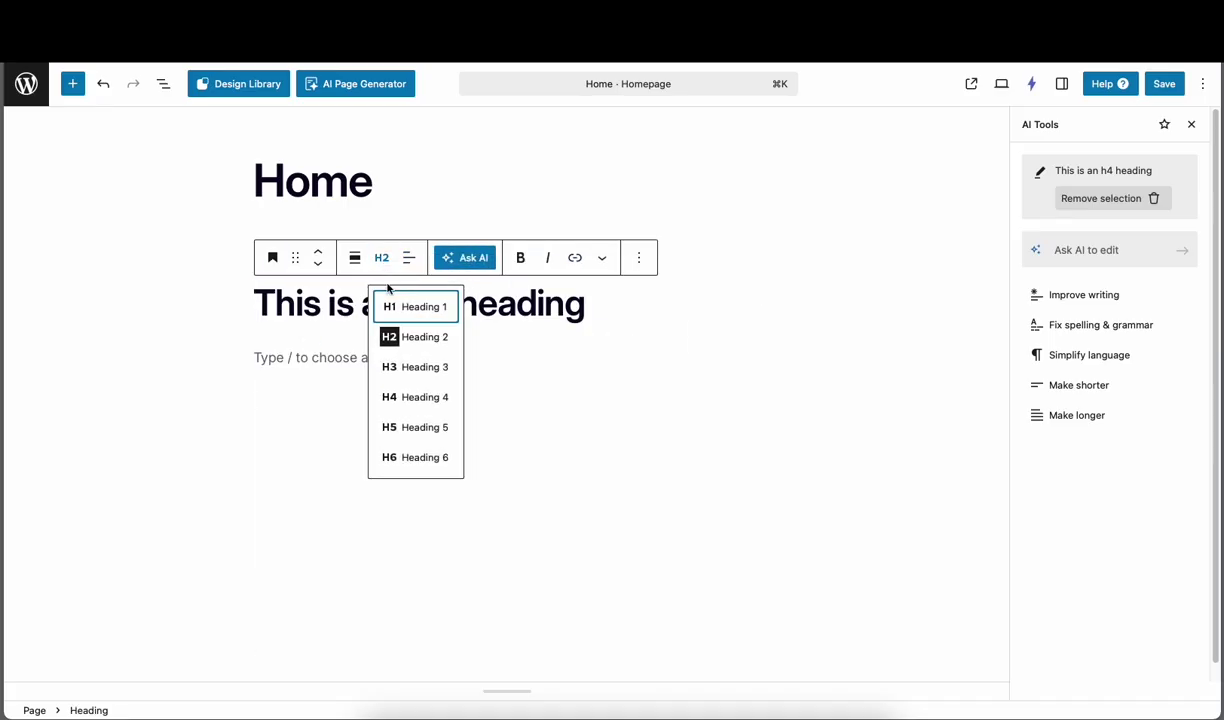
pyautogui.click(412, 398)
pyautogui.click(296, 341)
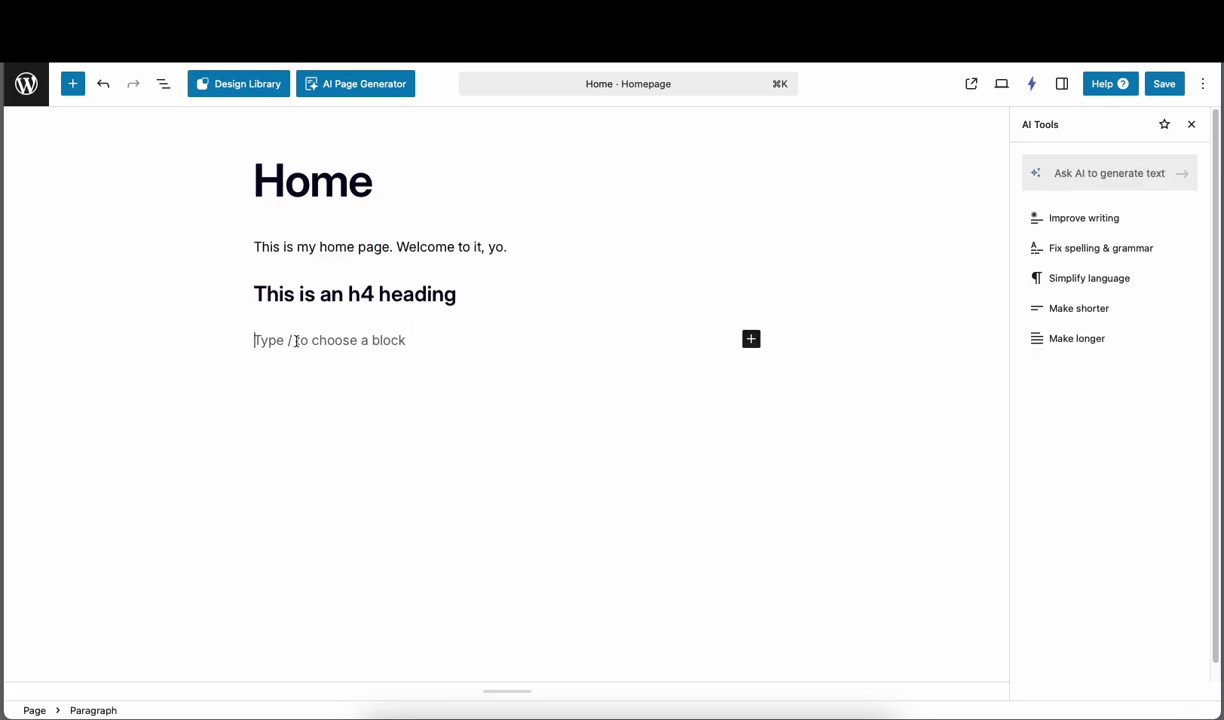
pyautogui.write('/h')
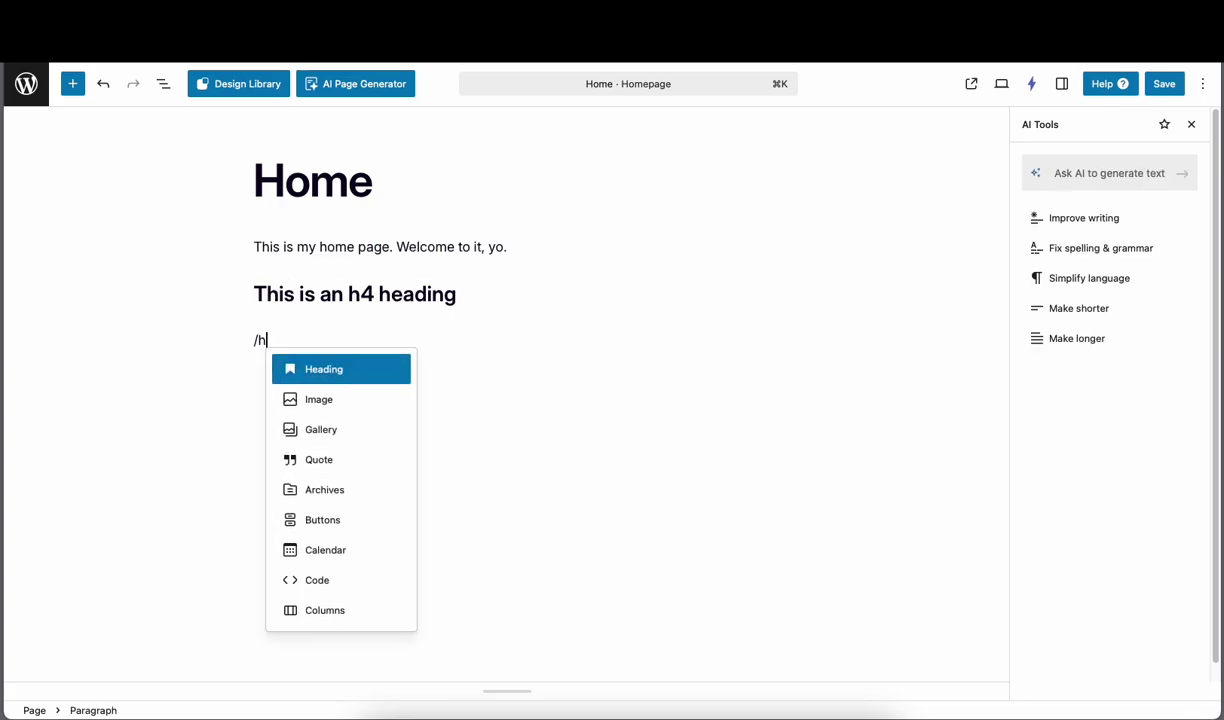
pyautogui.press('BackSpace')
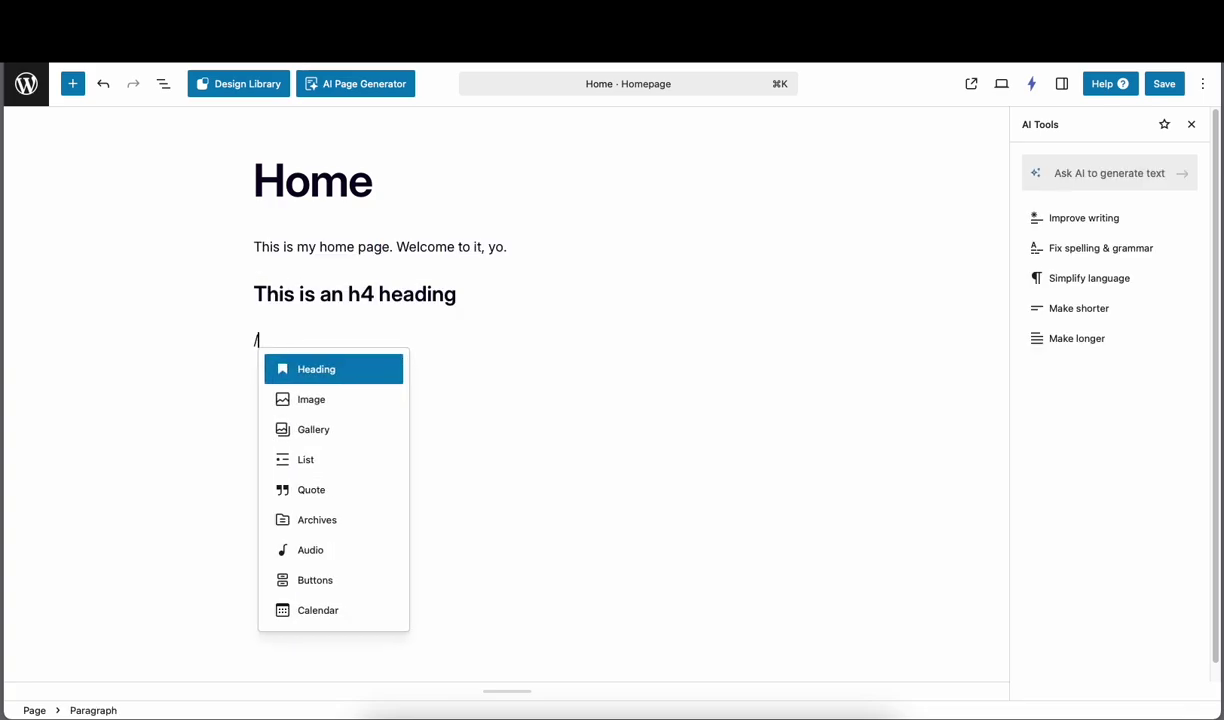
pyautogui.press('Escape')
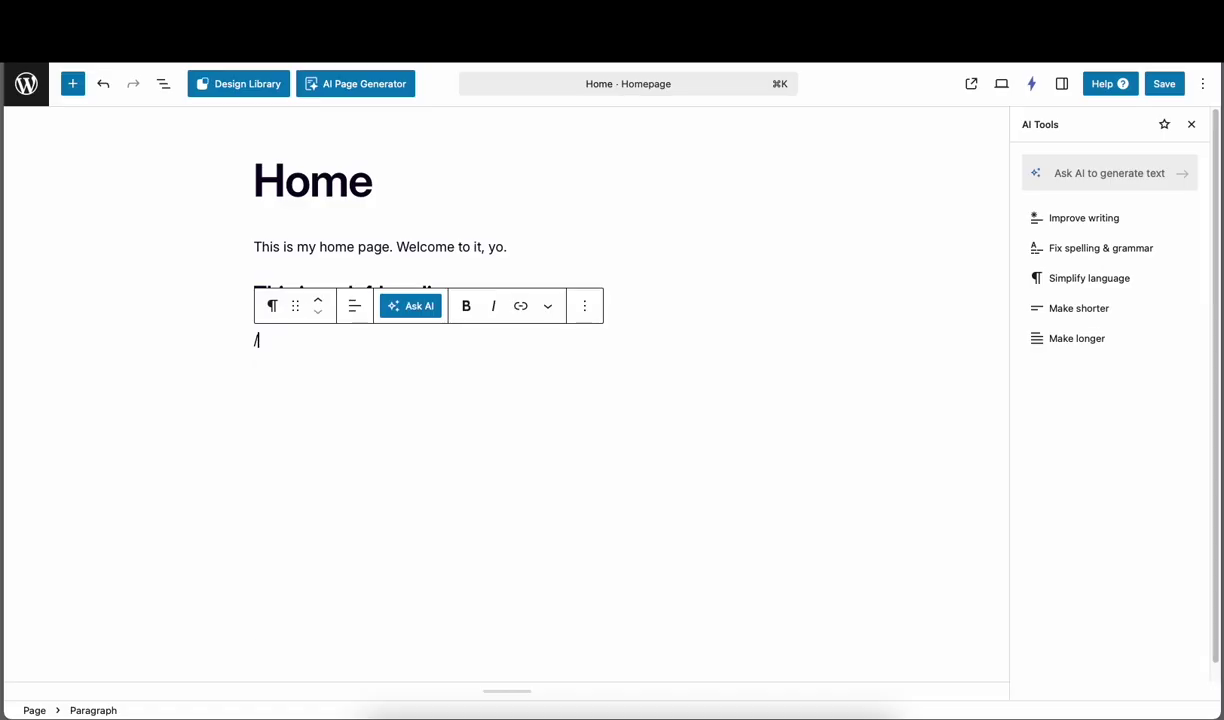
pyautogui.press('BackSpace')
# Step: Write "This is also an h4 heading", turn it into a level 4 heading and add an empty paragraph below it
pyautogui.write('This is ')
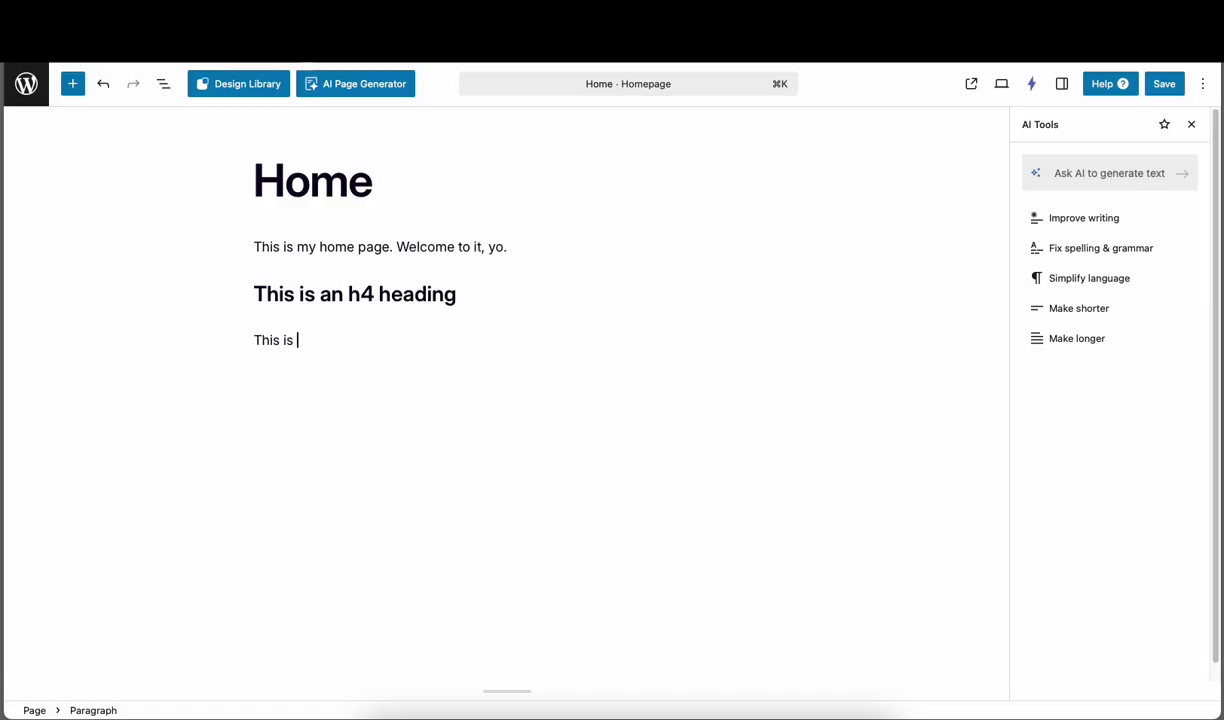
pyautogui.write('also an h4 heading')
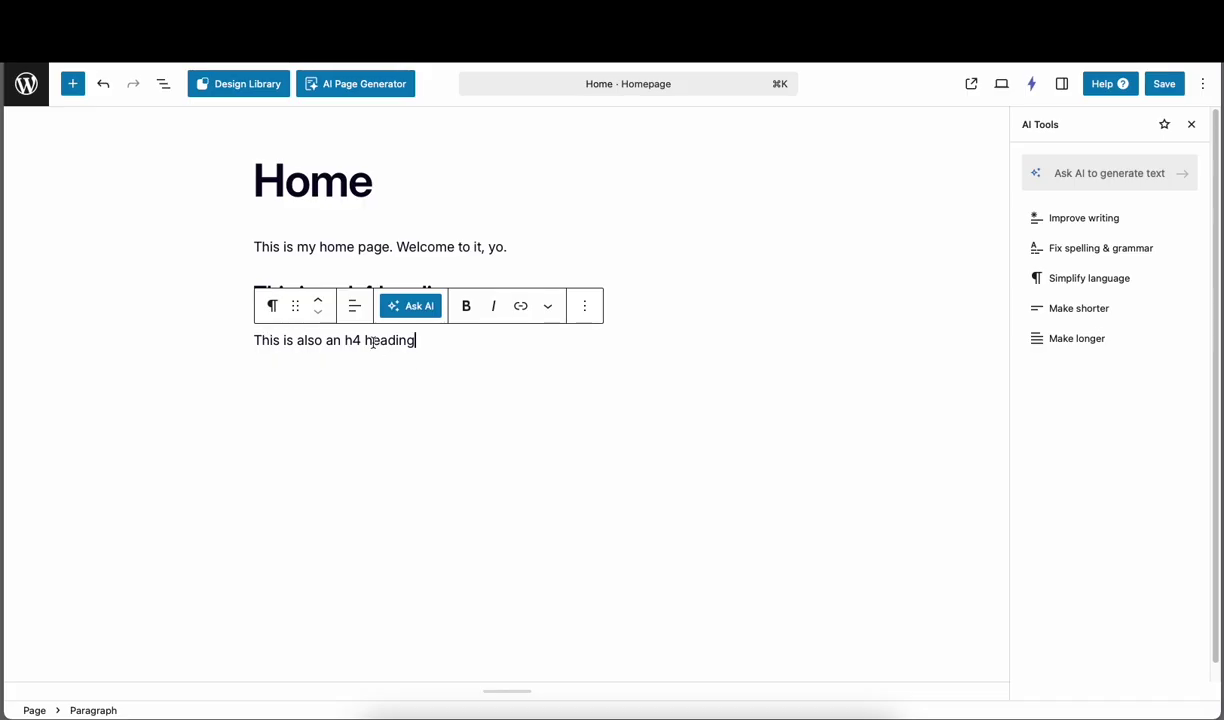
pyautogui.click(274, 307)
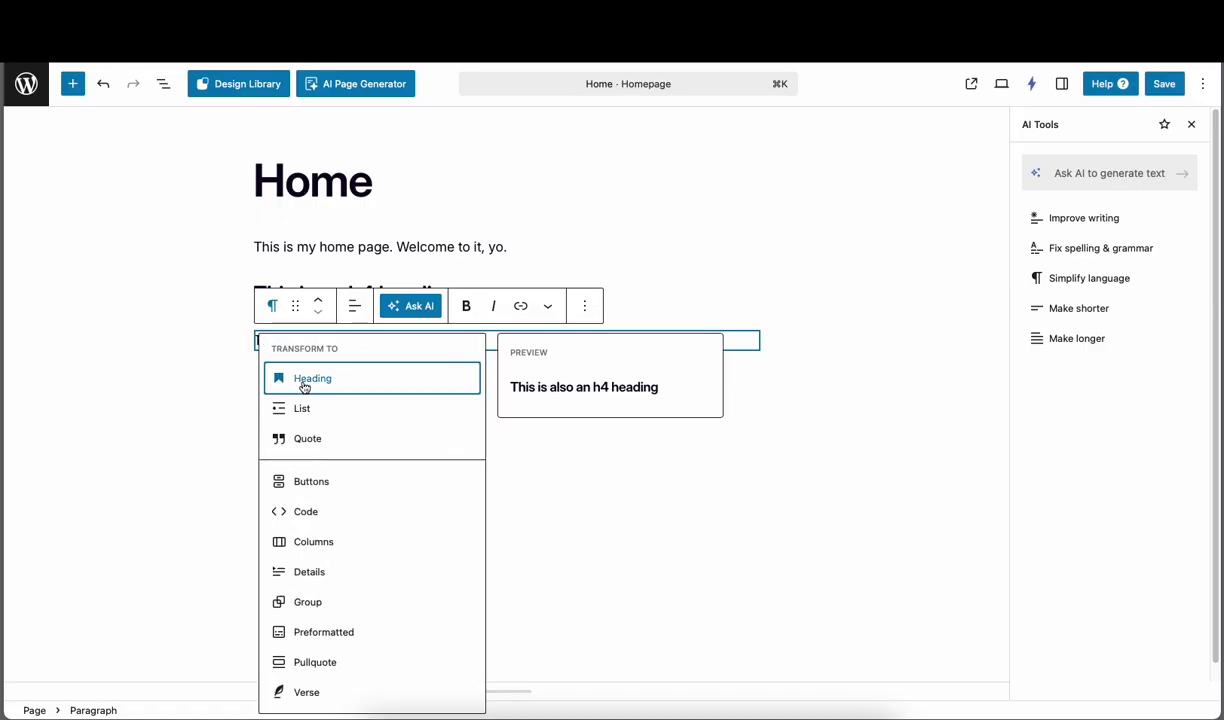
pyautogui.click(315, 381)
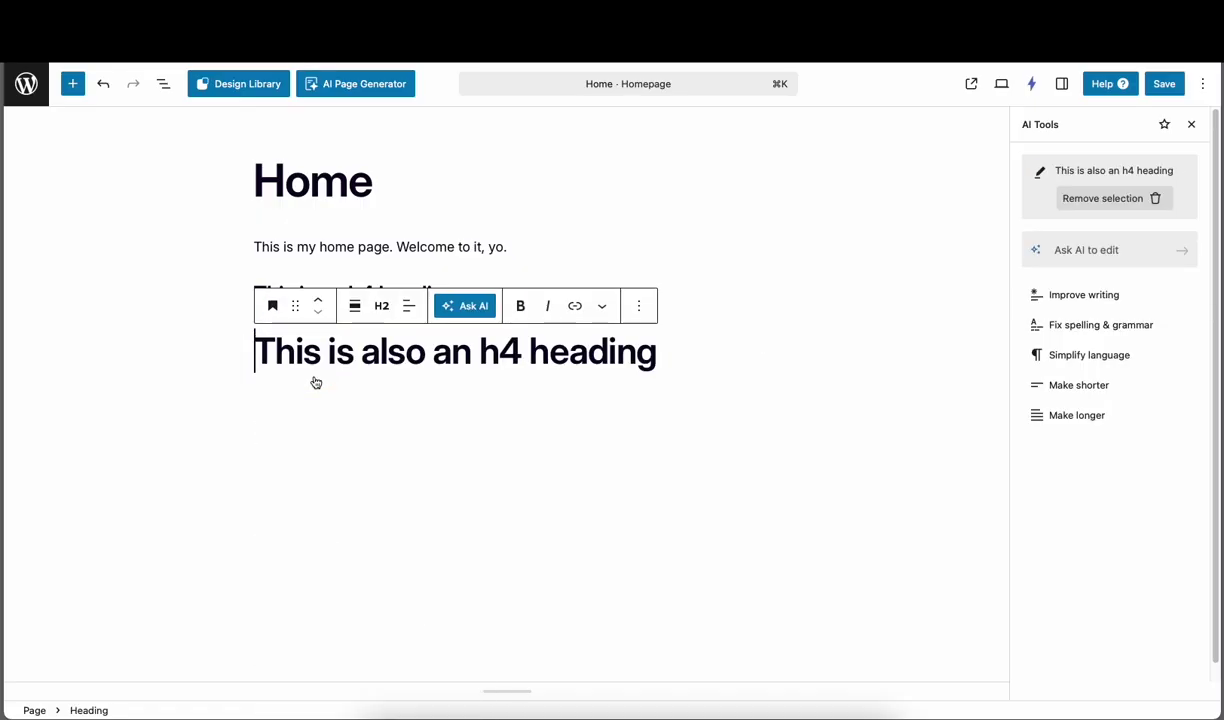
pyautogui.click(381, 306)
pyautogui.click(415, 443)
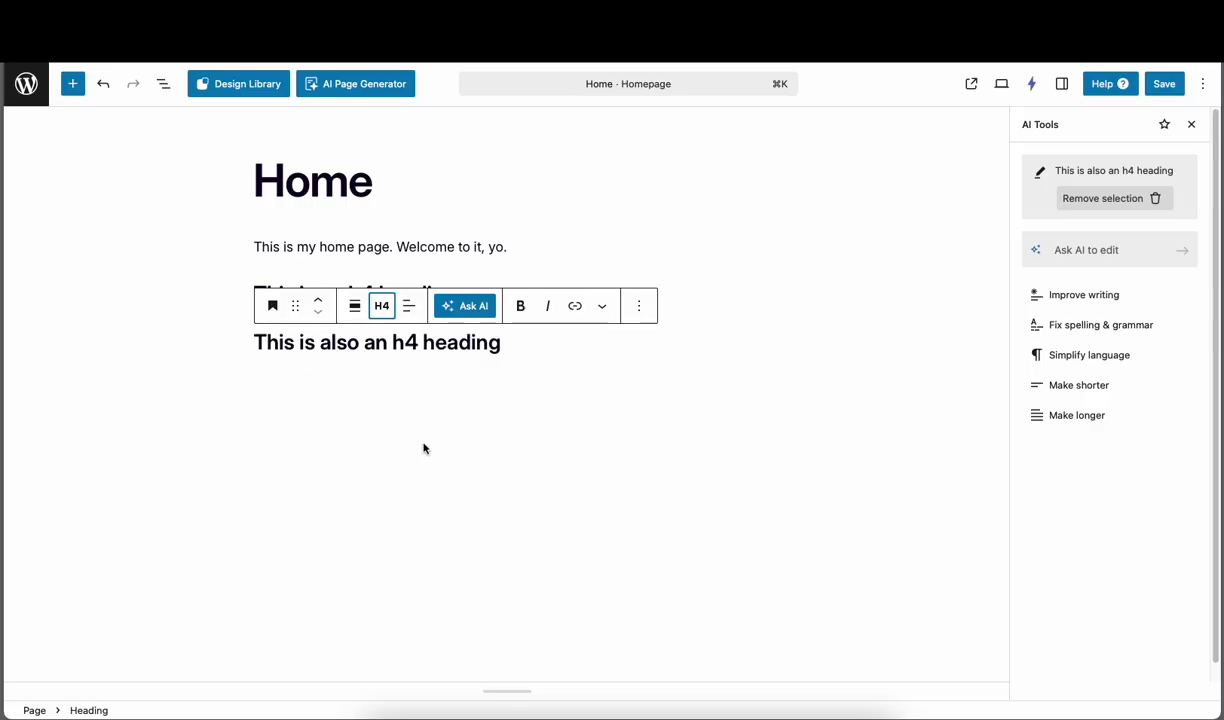
pyautogui.click(327, 381)
# Step: Assign the additional CSS class myh4 to the "This is an h4 heading" block and save the page
pyautogui.click(320, 293)
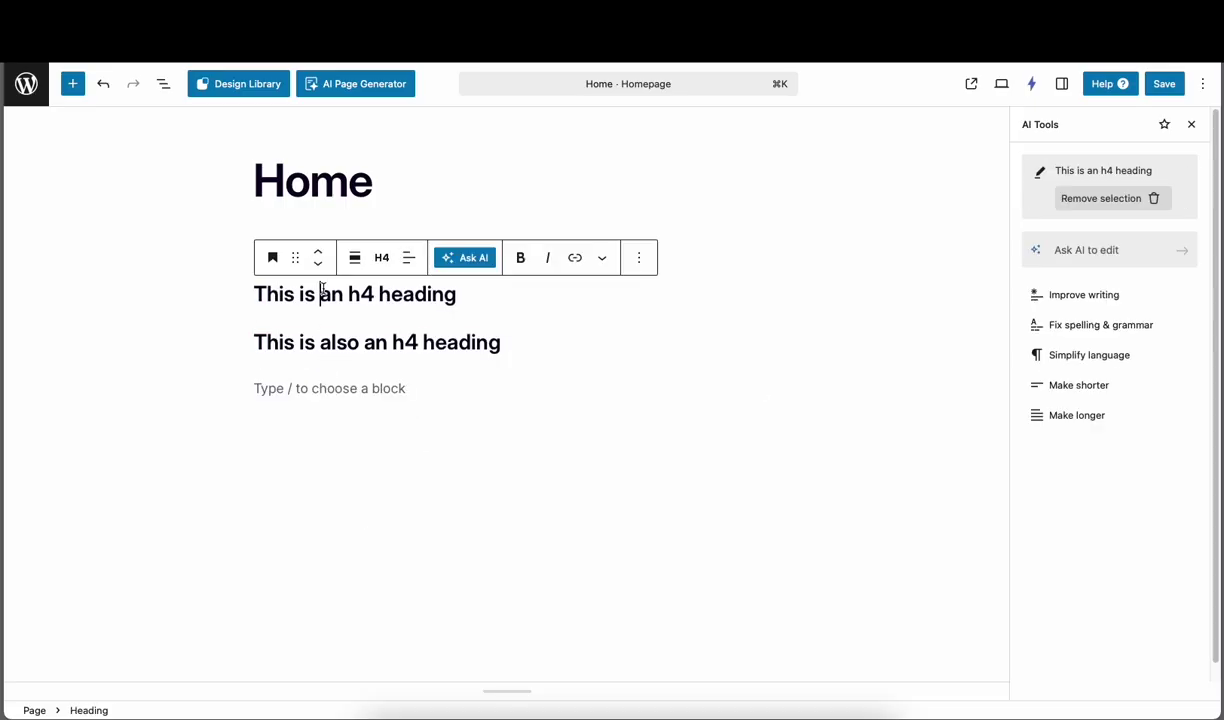
pyautogui.click(1191, 124)
pyautogui.click(1060, 85)
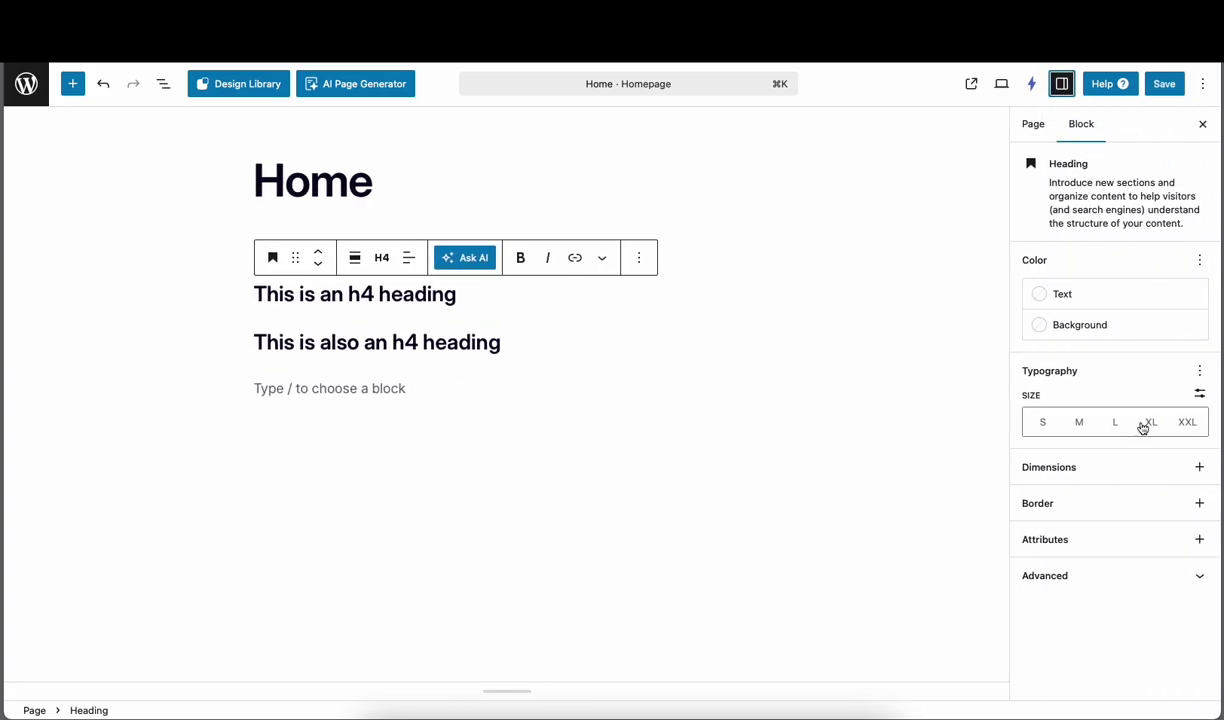
pyautogui.click(1191, 579)
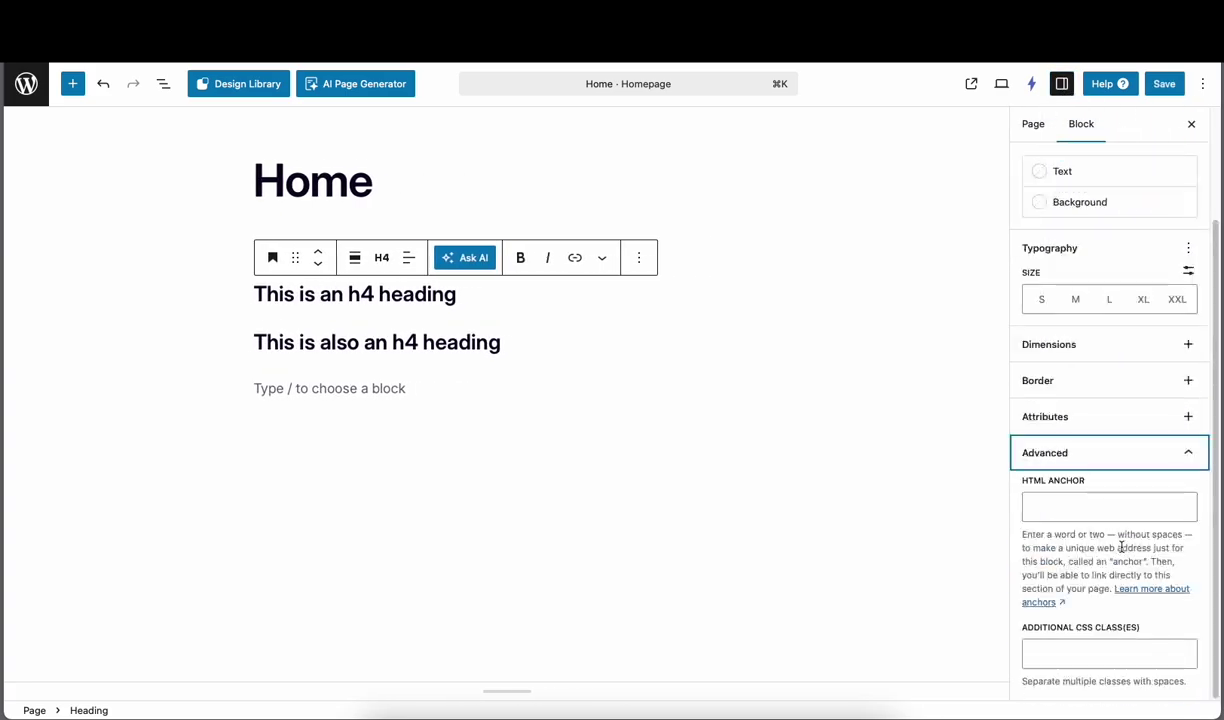
pyautogui.click(1108, 650)
pyautogui.write('myh4')
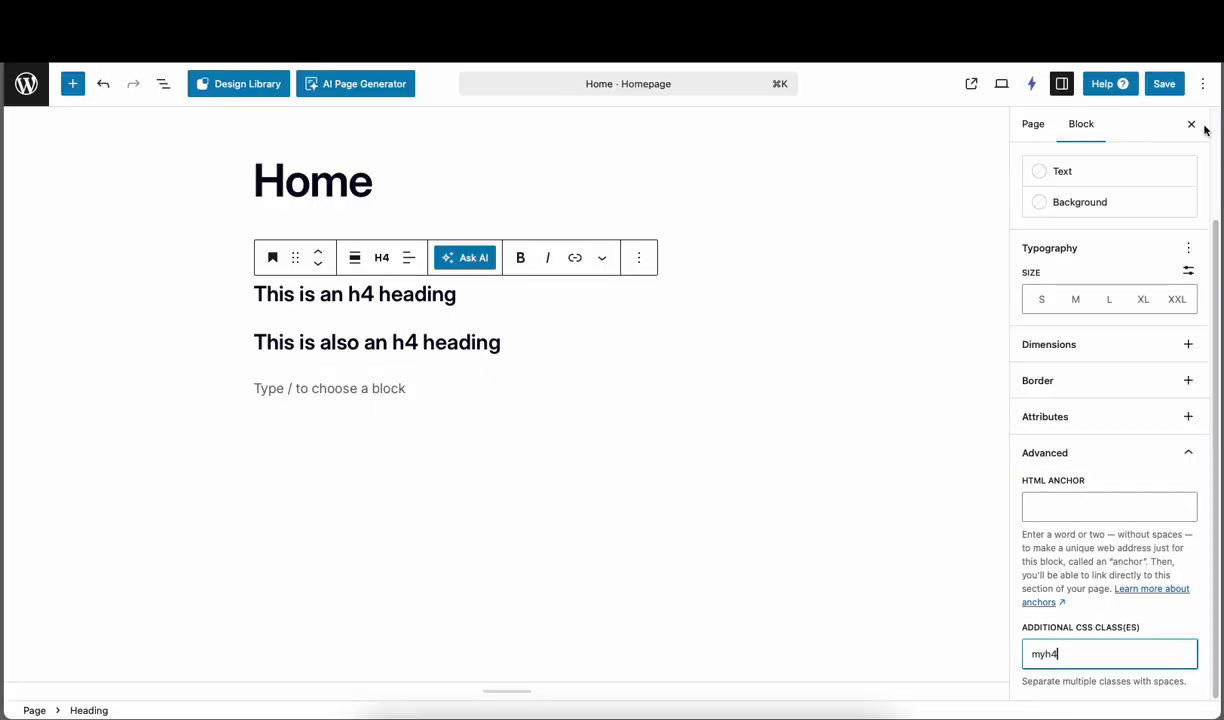
pyautogui.click(1160, 85)
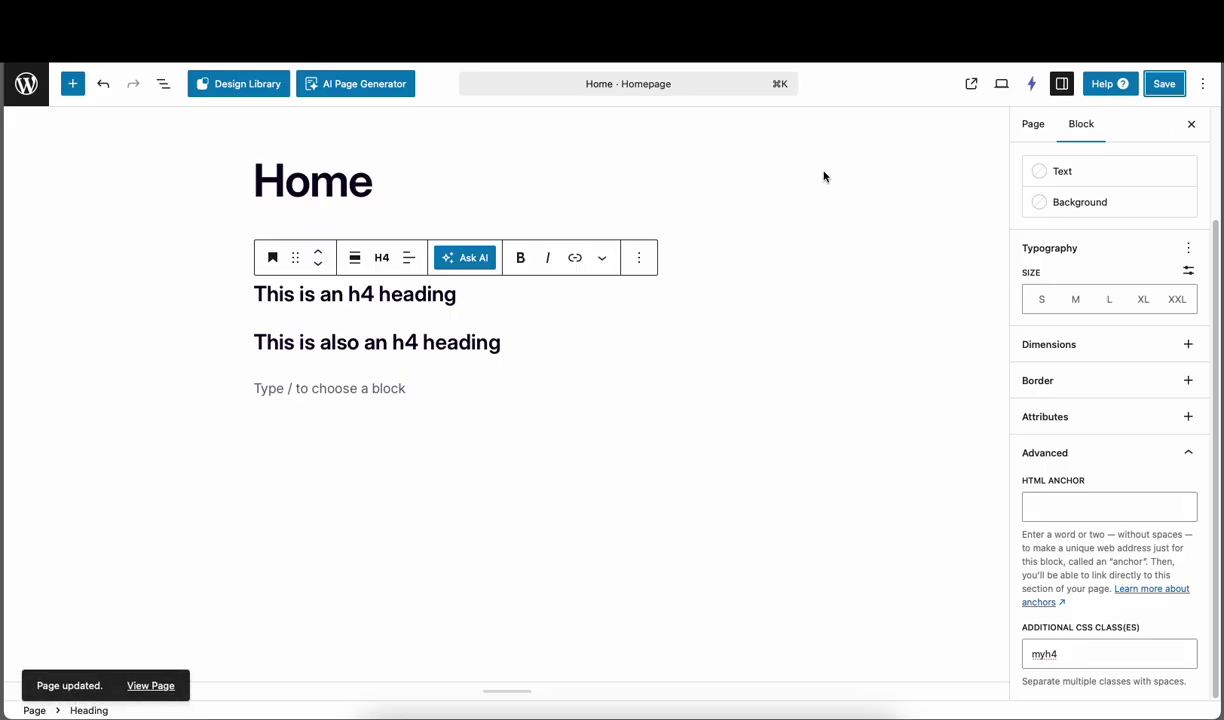
# Step: Leave the page editor and open the Additional CSS of the site's global styles in the site editor
pyautogui.click(26, 84)
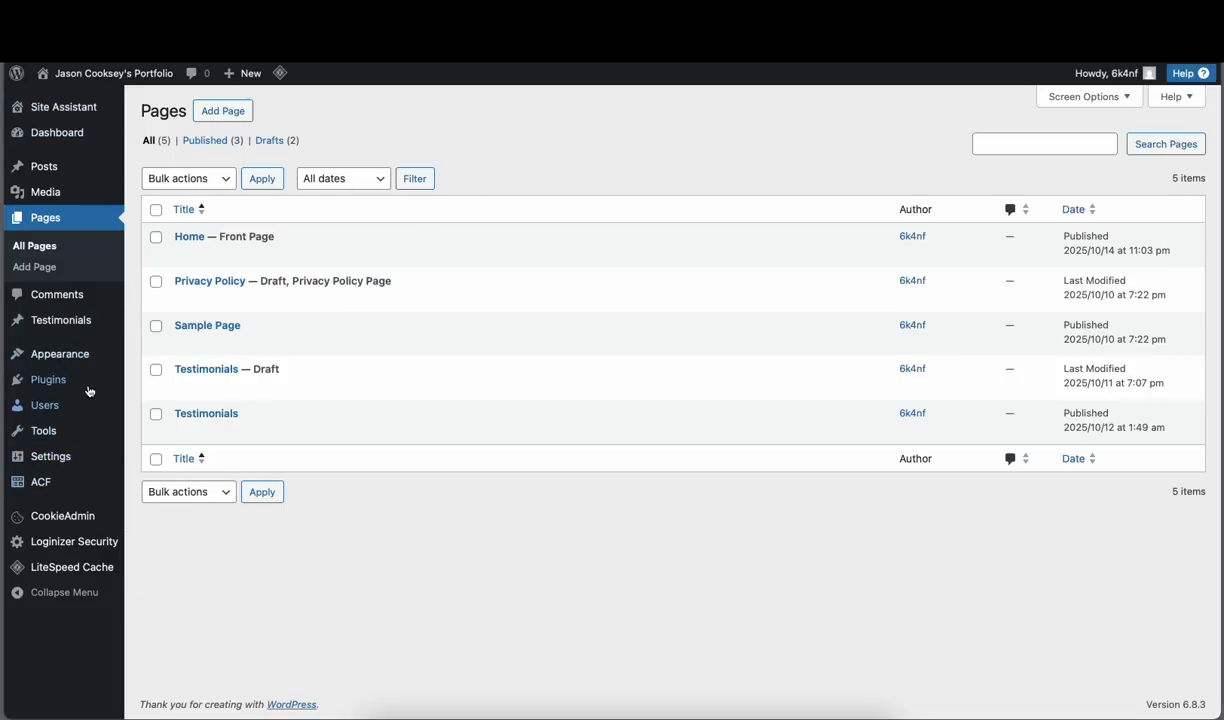
pyautogui.moveTo(107, 400)
pyautogui.moveTo(82, 353)
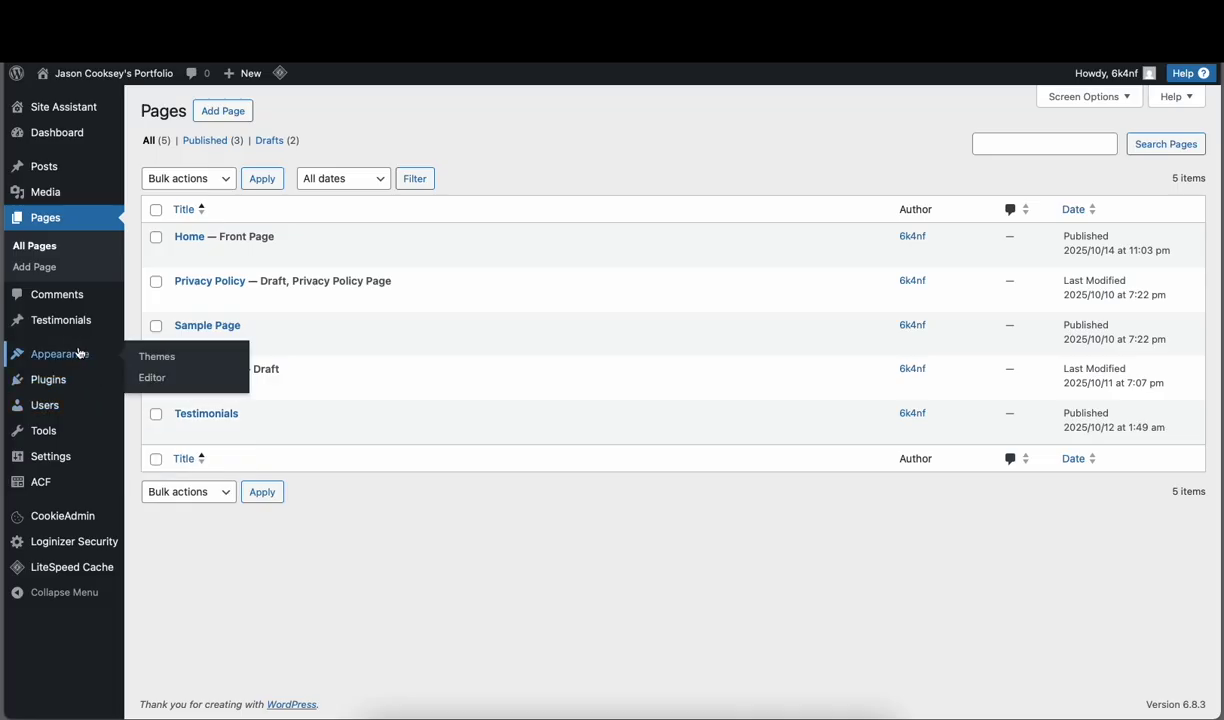
pyautogui.click(148, 377)
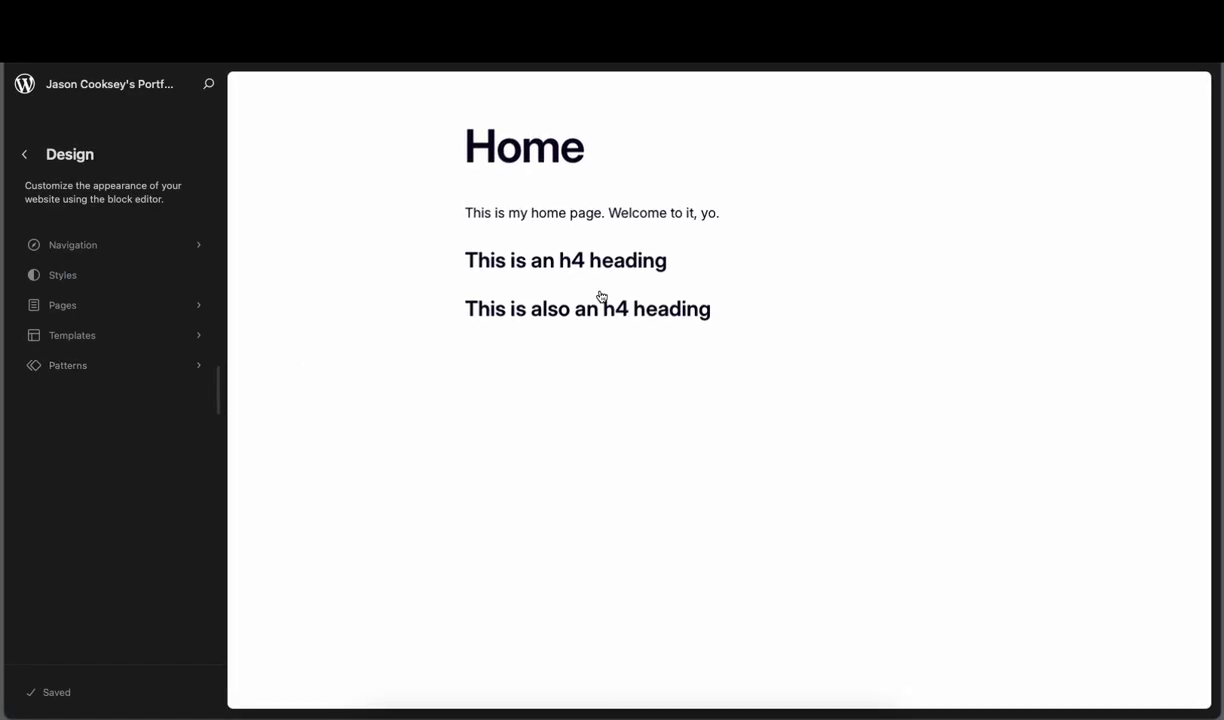
pyautogui.click(62, 275)
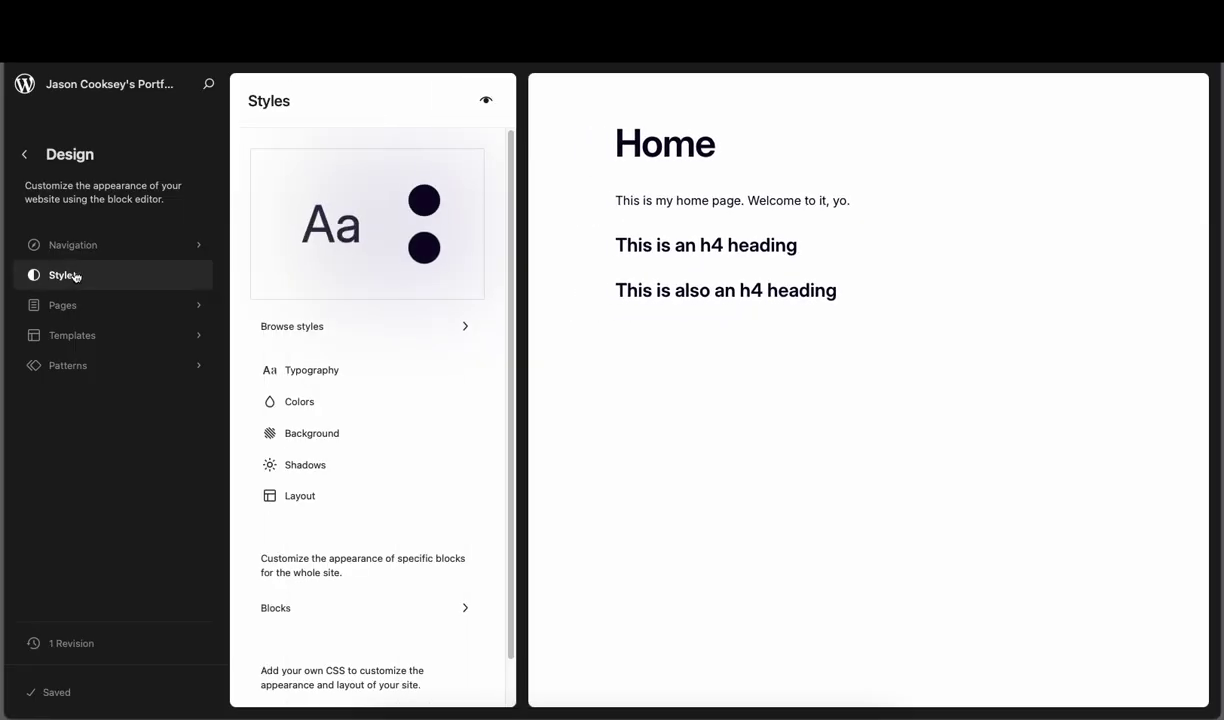
pyautogui.scroll(-1, 433, 376)
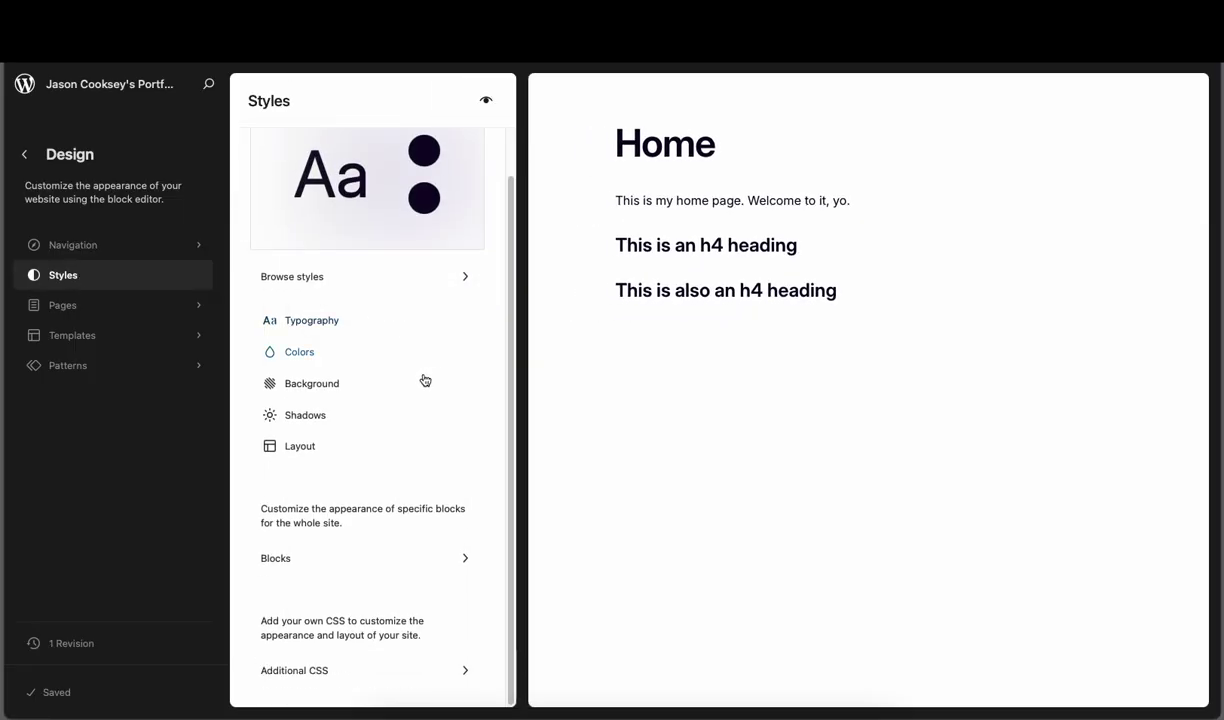
pyautogui.click(289, 673)
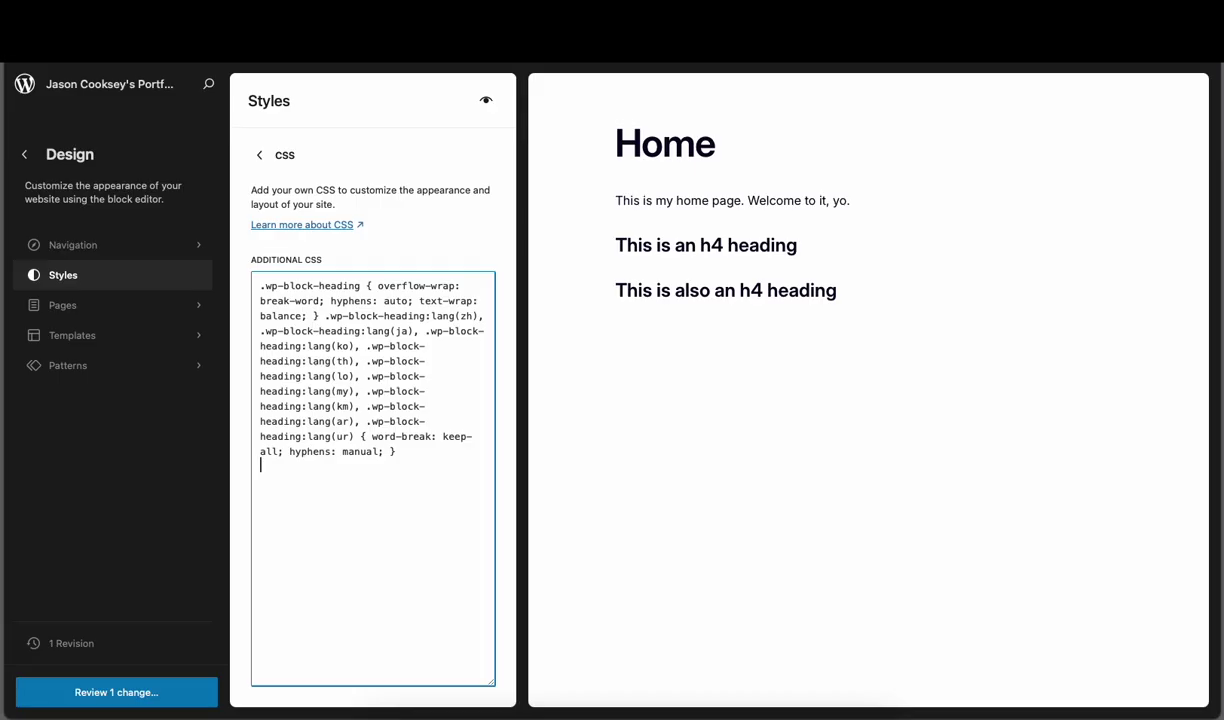
# Step: Add the rule h4{color:red;} below the existing CSS, separated from it by a blank line
pyautogui.write('h4{}color:red;')
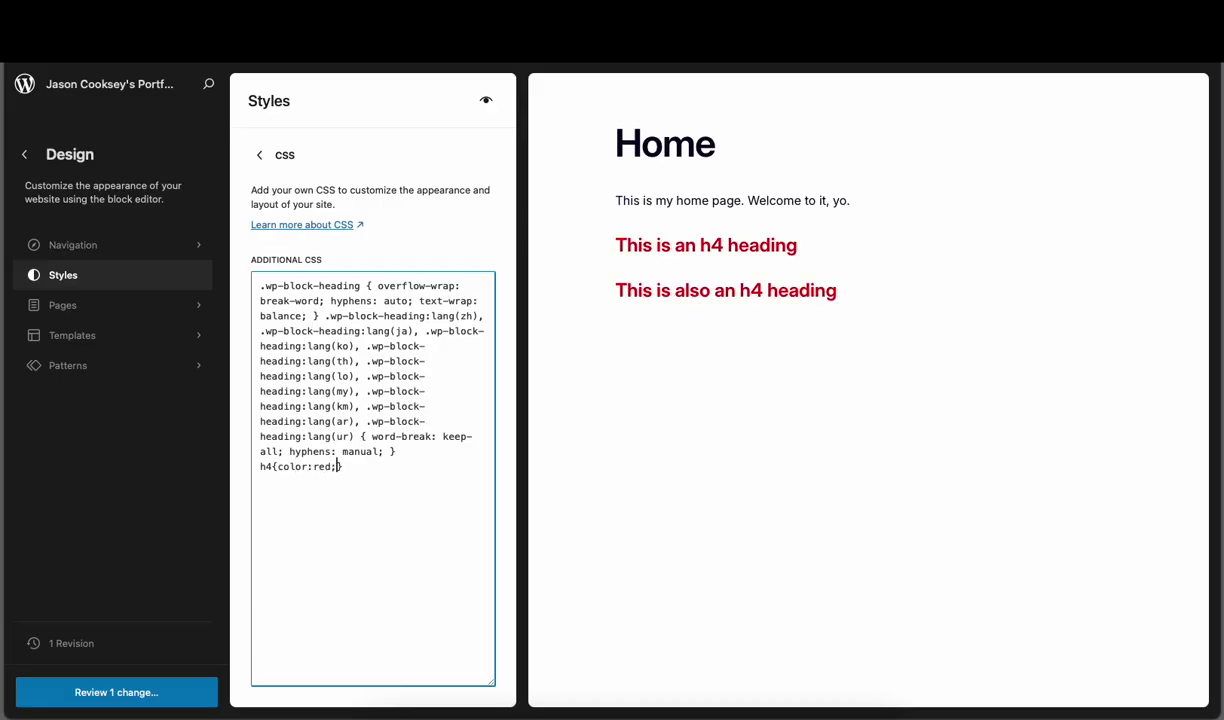
pyautogui.click(259, 467)
pyautogui.press('Return')
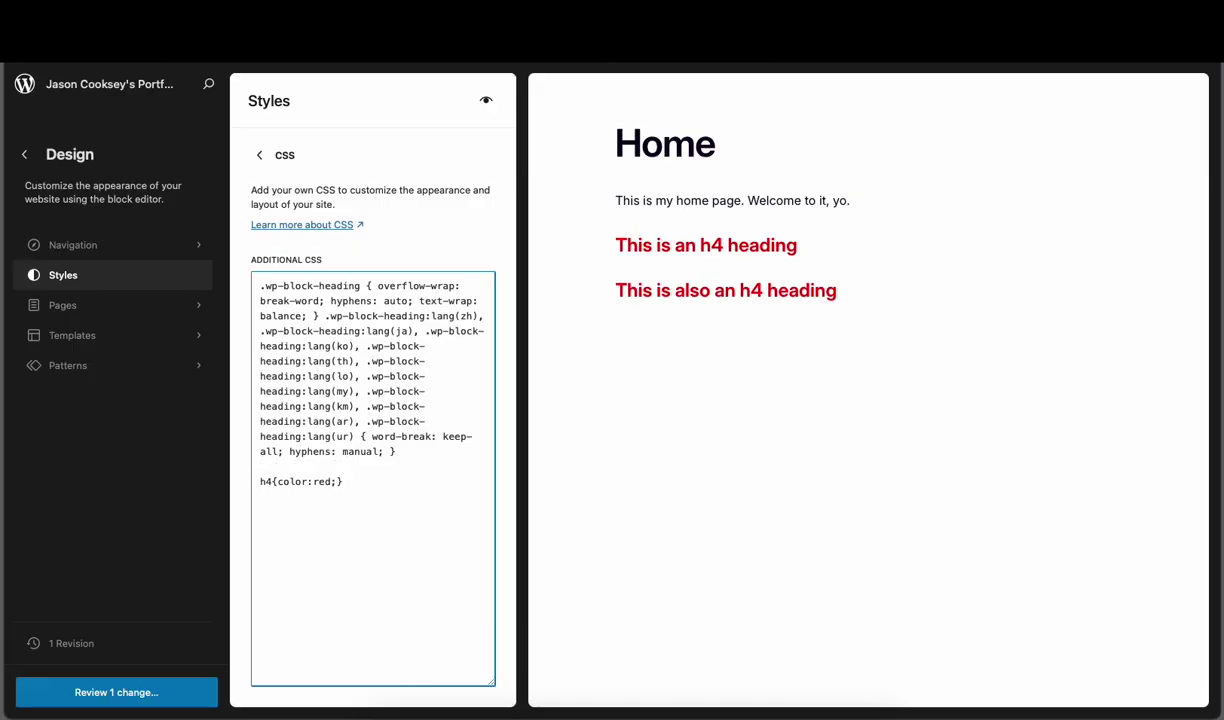
pyautogui.press('Right')
pyautogui.press('Right')
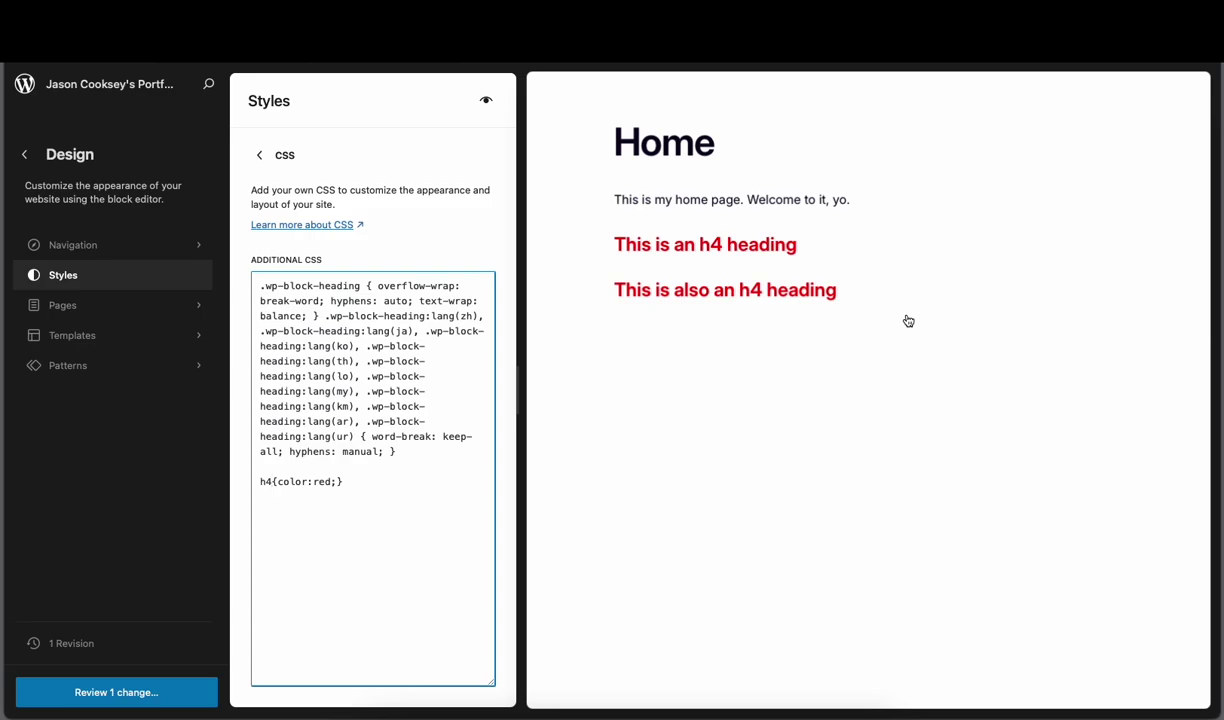
# Step: Replace the h4 selector of the new rule with the class selector .myh4
pyautogui.press('BackSpace')
pyautogui.press('BackSpace')
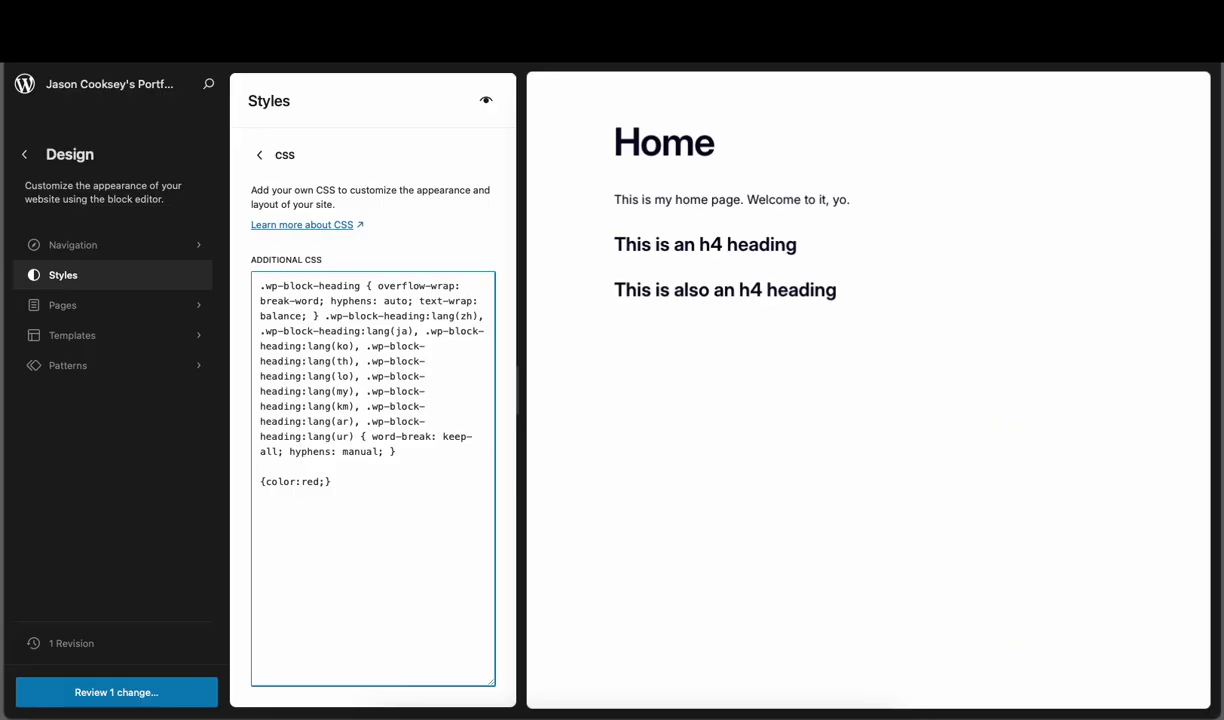
pyautogui.write('.myh4')
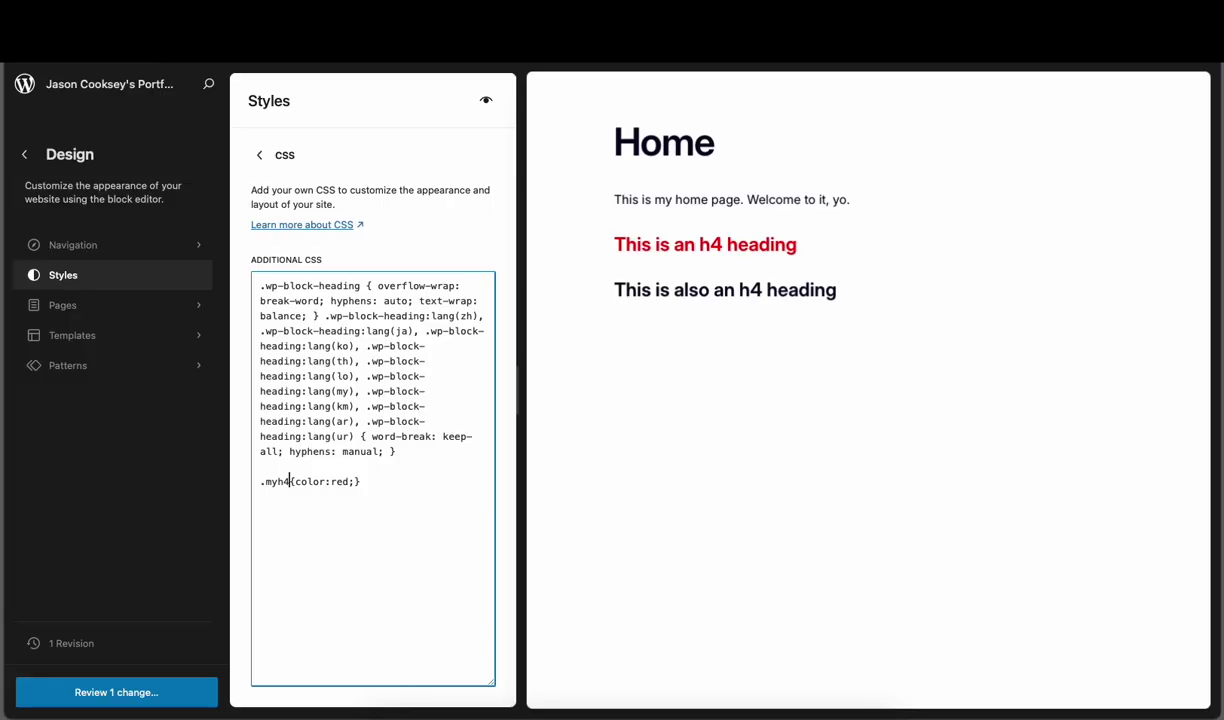
# Step: Try .mysigcolor as the rule's class selector and restore the name .myh4
pyautogui.press('BackSpace')
pyautogui.press('BackSpace')
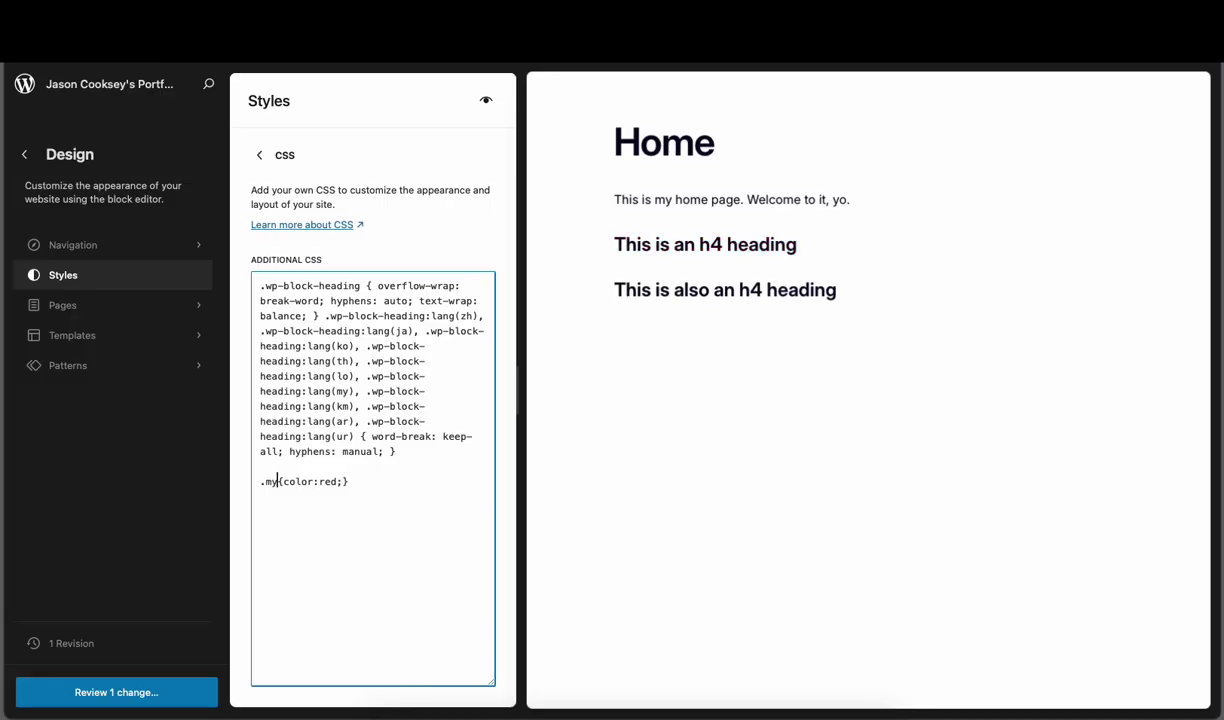
pyautogui.write('sigcolor')
pyautogui.press('BackSpace')
pyautogui.press('BackSpace')
pyautogui.press('BackSpace')
pyautogui.press('BackSpace')
pyautogui.press('BackSpace')
pyautogui.press('BackSpace')
pyautogui.press('BackSpace')
pyautogui.press('BackSpace')
pyautogui.write('h4')
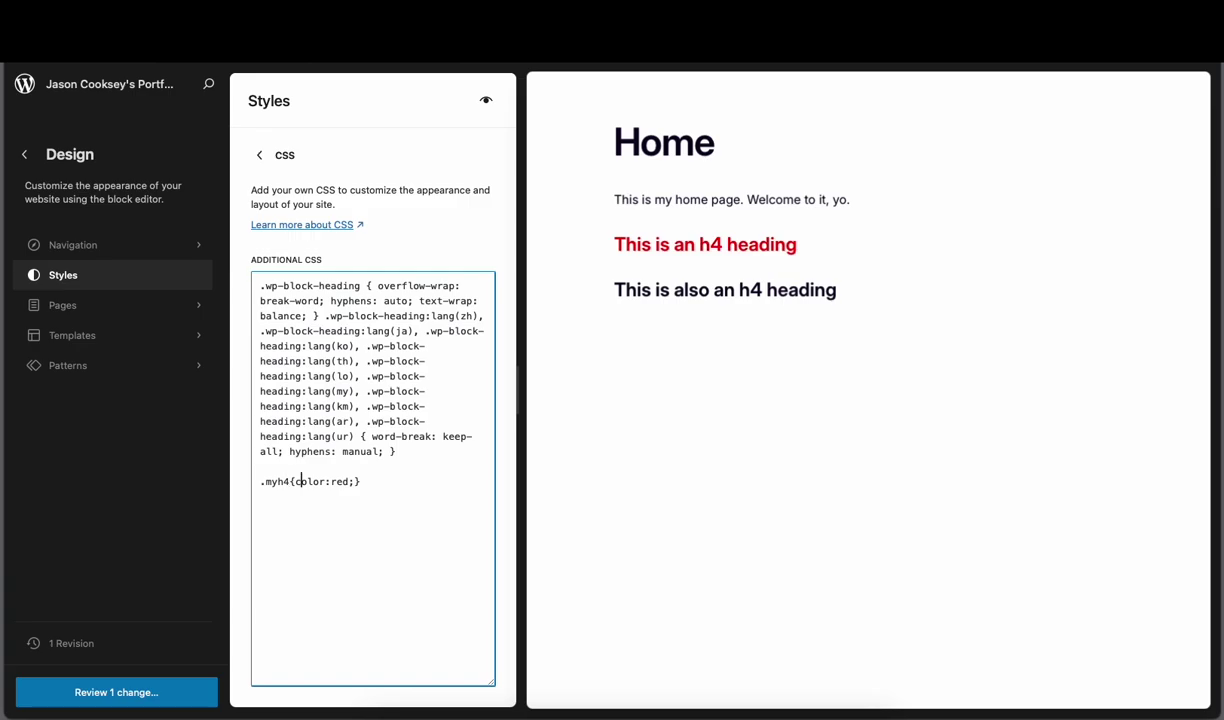
# Step: Set the color in the .myh4 rule to teal
pyautogui.press('Right')
pyautogui.press('Right')
pyautogui.press('BackSpace')
pyautogui.press('BackSpace')
pyautogui.press('BackSpace')
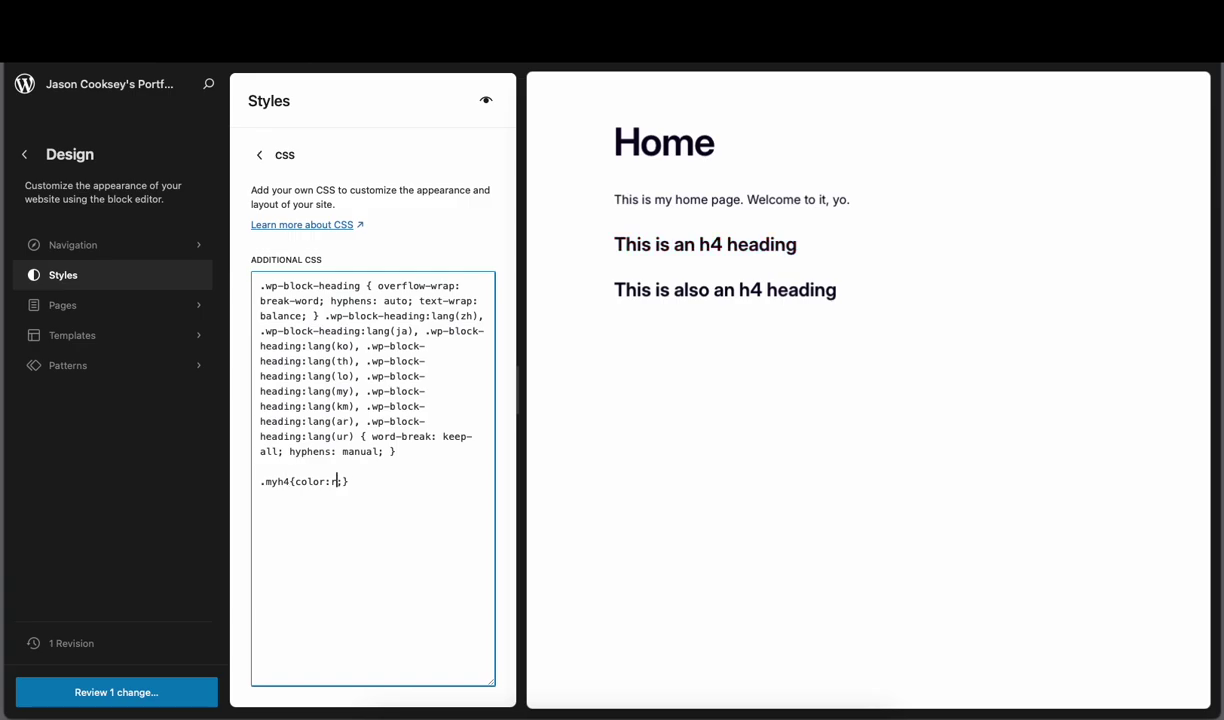
pyautogui.write('bl')
pyautogui.press('BackSpace')
pyautogui.press('BackSpace')
pyautogui.write('teal')
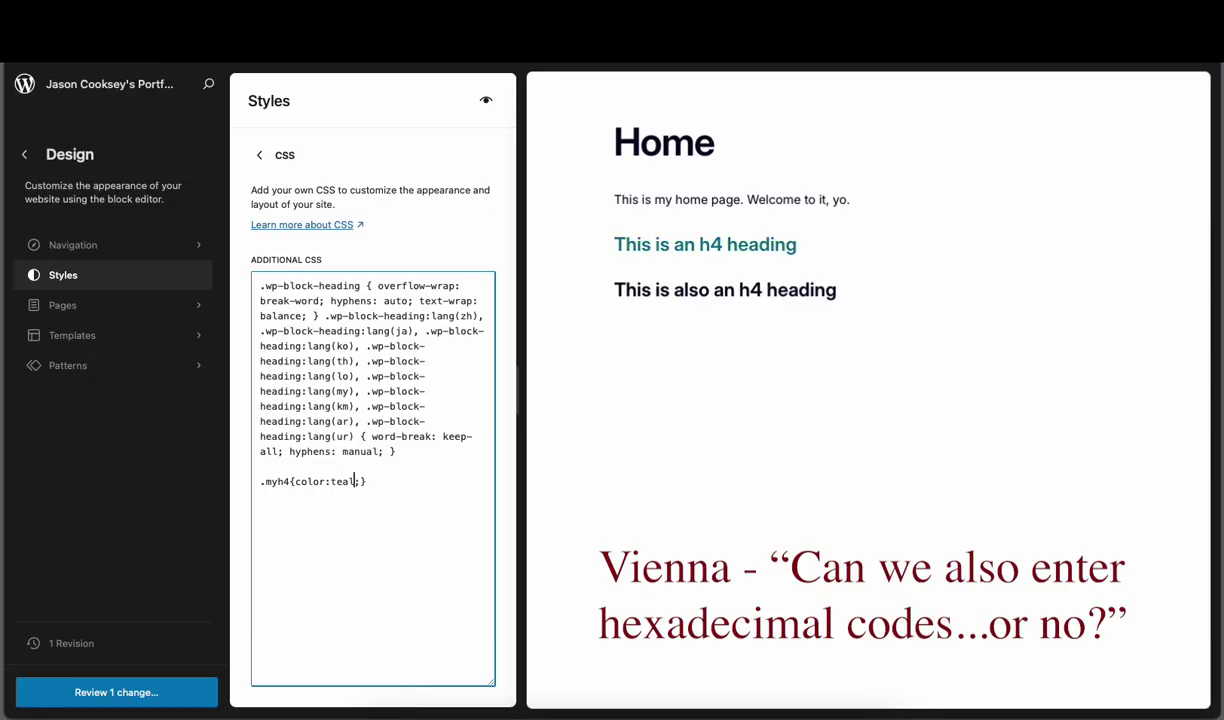
# Step: Set the color in the .myh4 rule to the hexadecimal code #aa34b7
pyautogui.press('BackSpace')
pyautogui.press('BackSpace')
pyautogui.press('BackSpace')
pyautogui.press('BackSpace')
pyautogui.write('#')
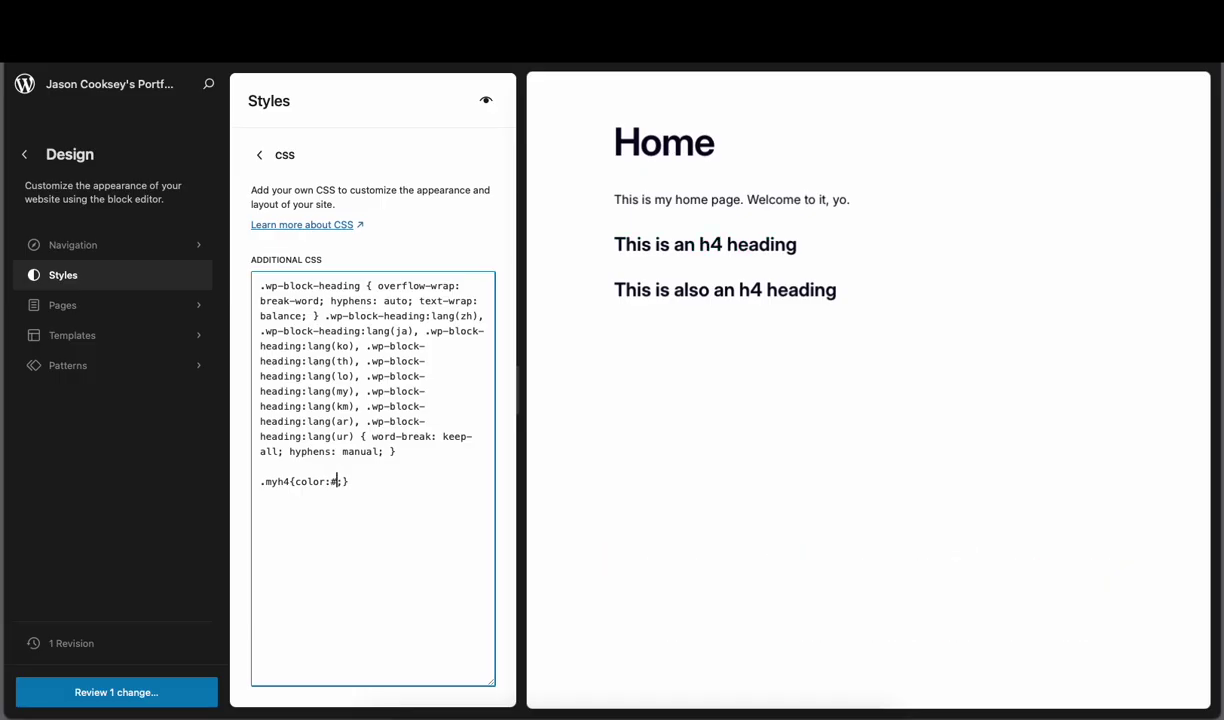
pyautogui.write('4')
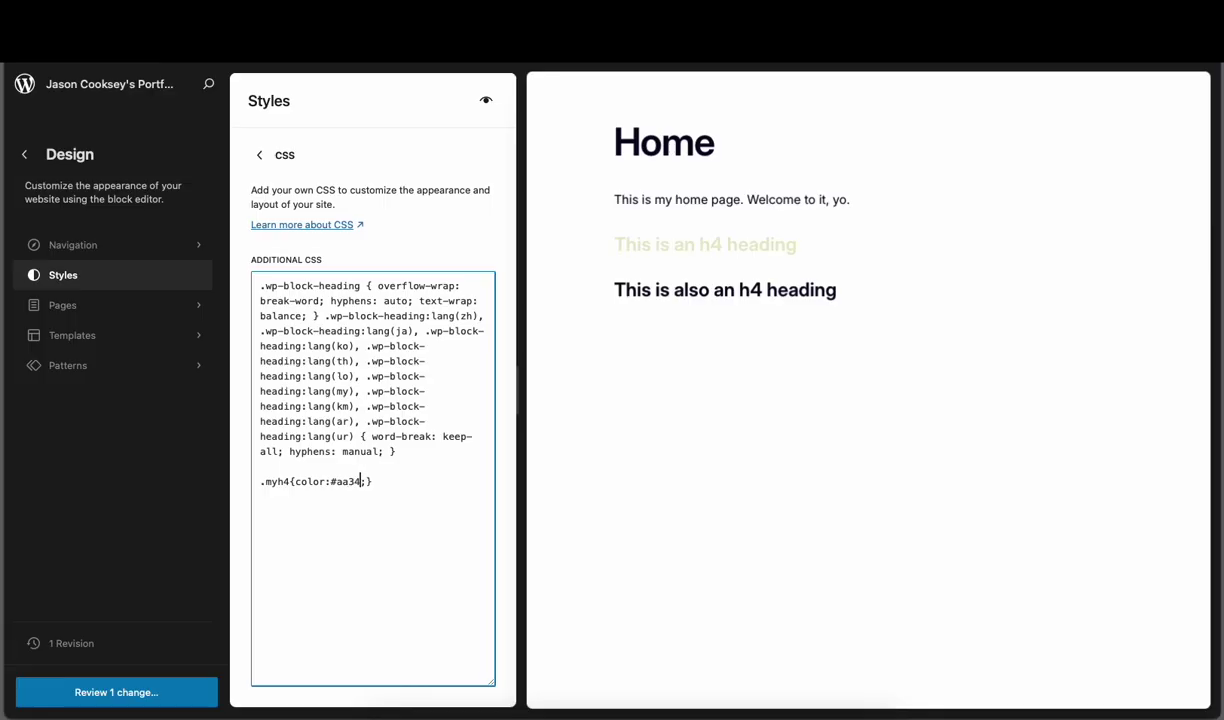
pyautogui.write('b7')
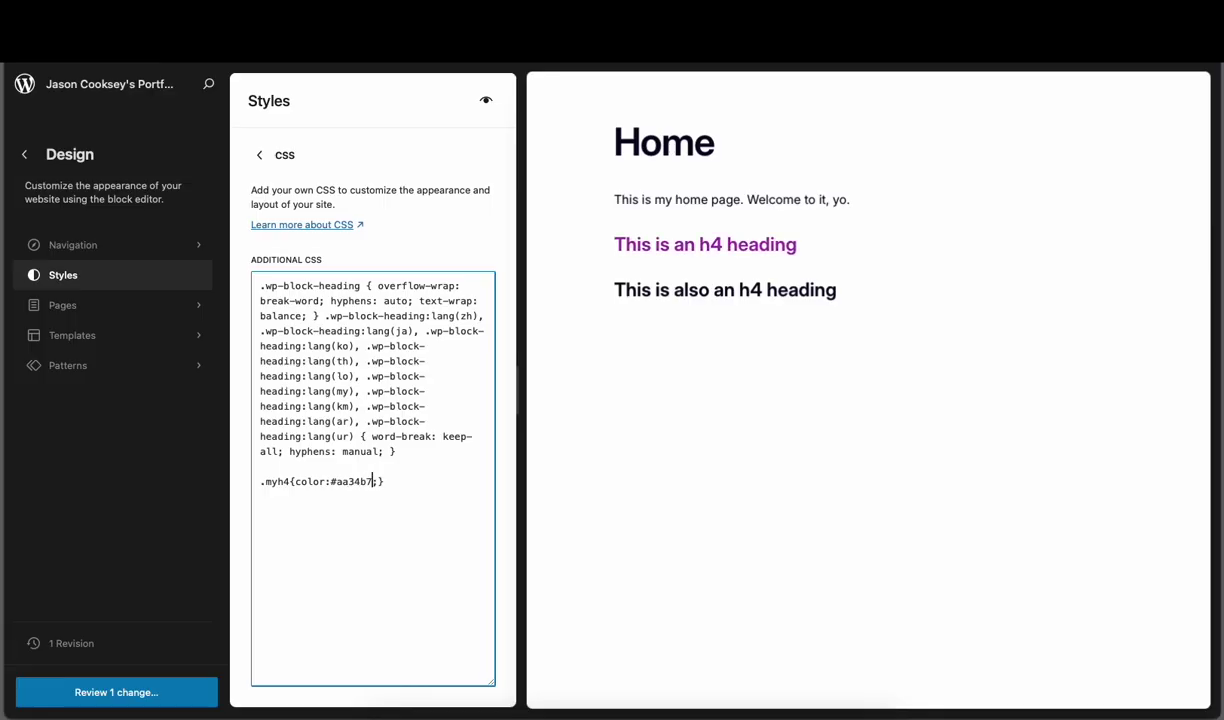
# Step: Remove the blank line above the .myh4 rule and save the Custom Styles change to the site
pyautogui.click(395, 452)
pyautogui.click(261, 465)
pyautogui.press('Delete')
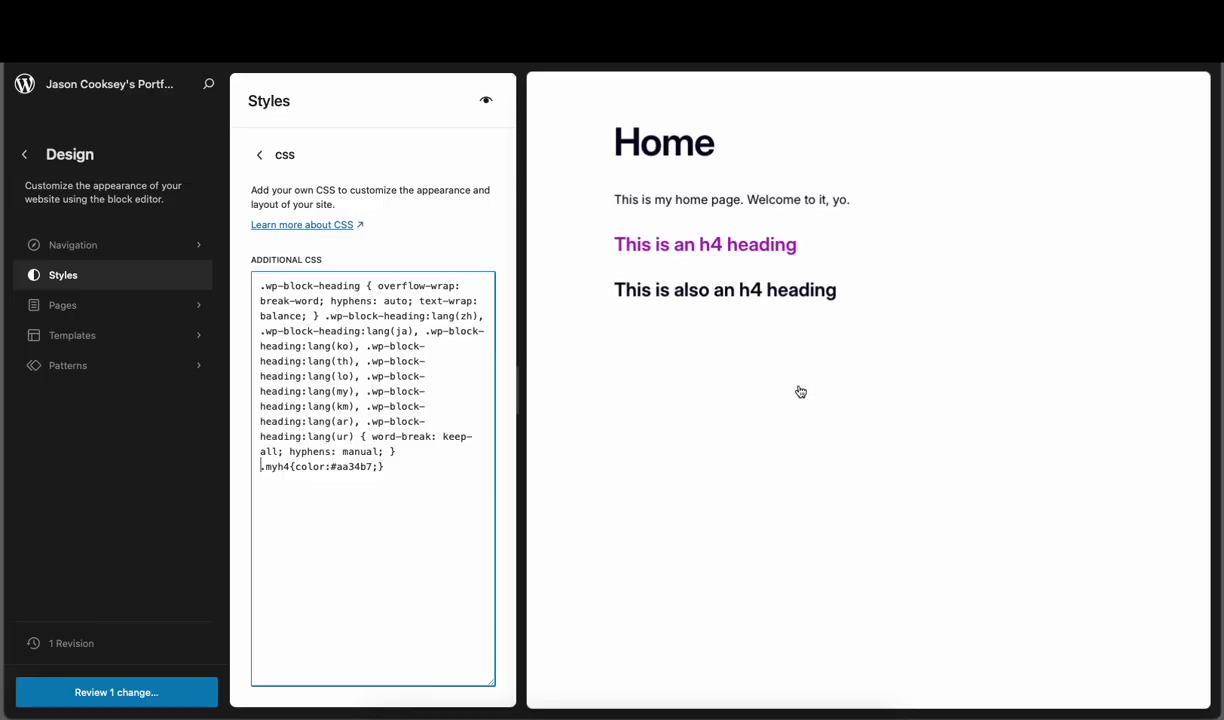
pyautogui.click(118, 692)
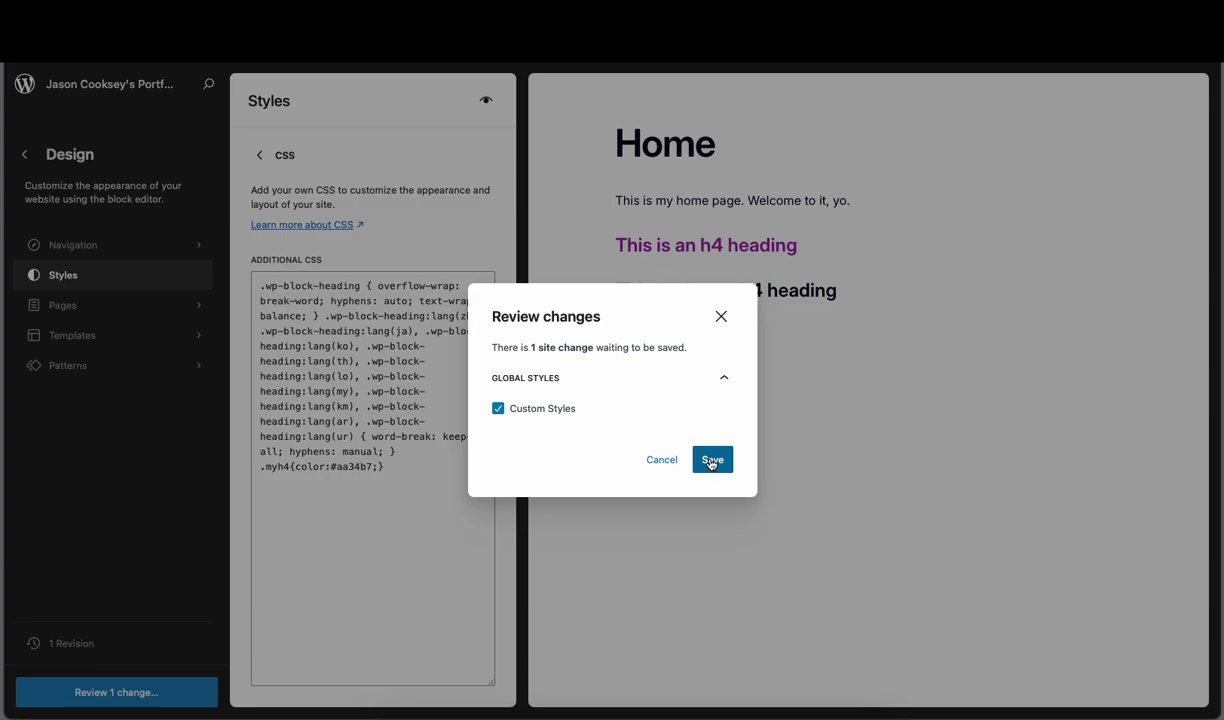
pyautogui.click(712, 462)
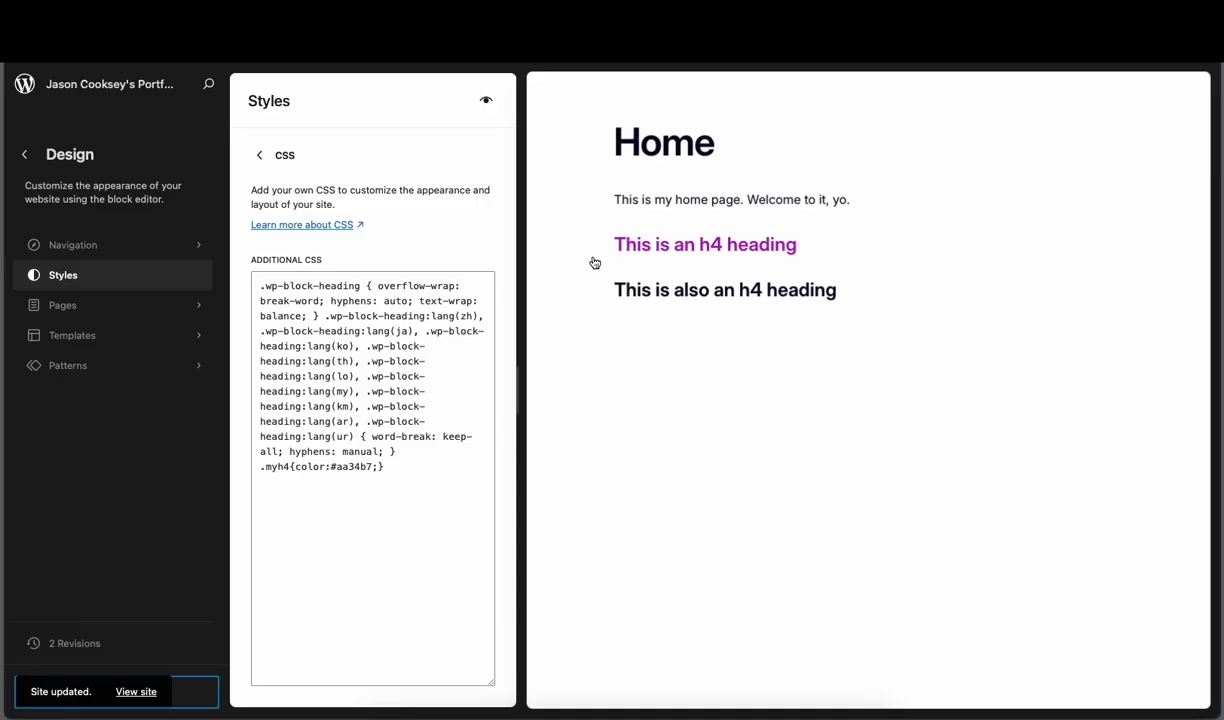
# Step: Return to the dashboard and open the list of installed plugins to look through them
pyautogui.click(27, 158)
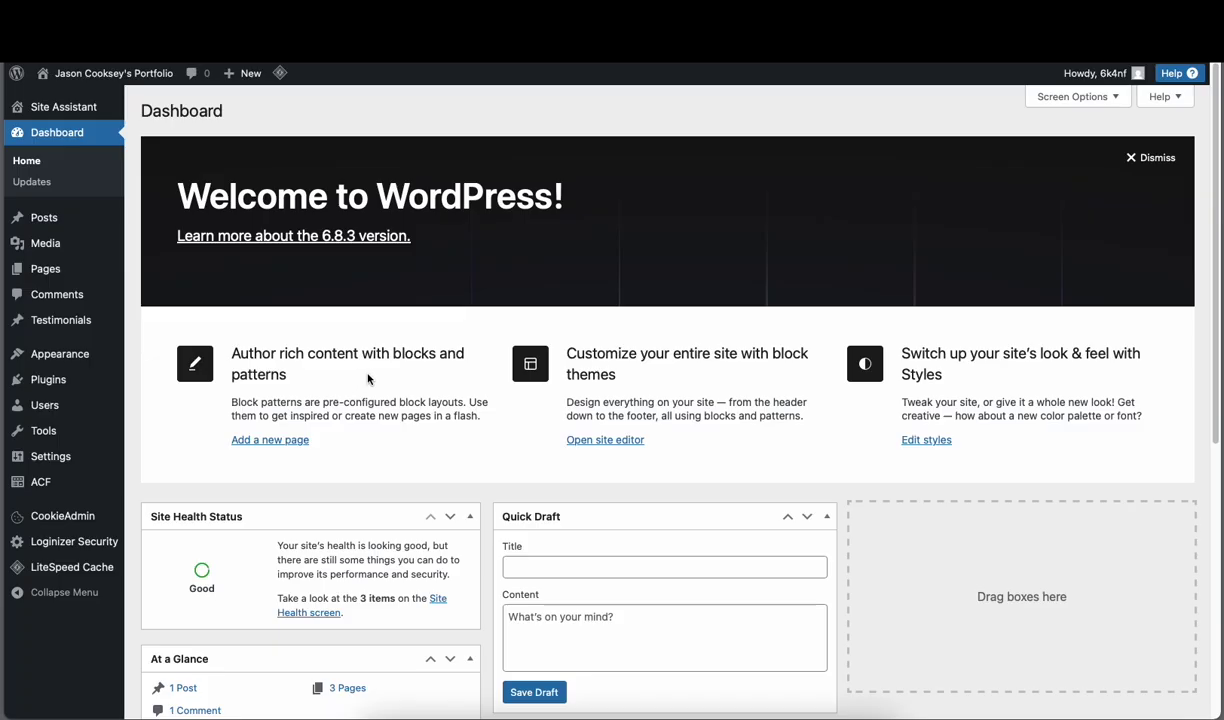
pyautogui.moveTo(46, 385)
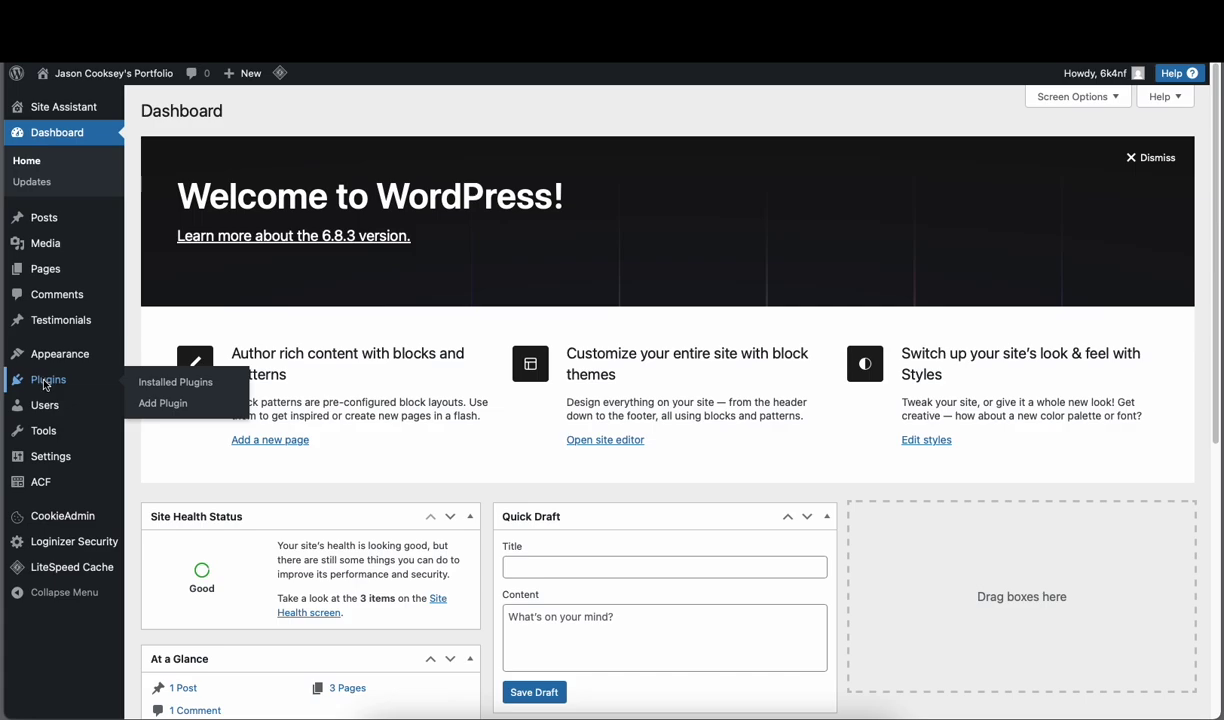
pyautogui.click(46, 382)
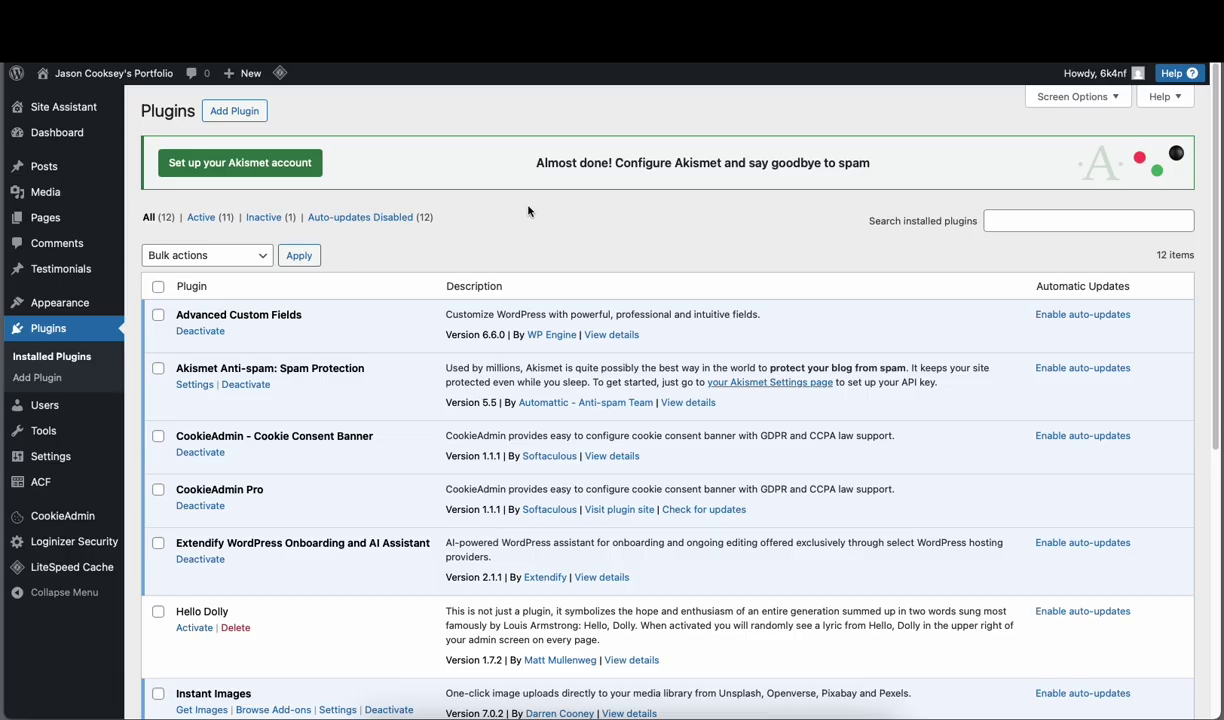
pyautogui.scroll(-5, 486, 344)
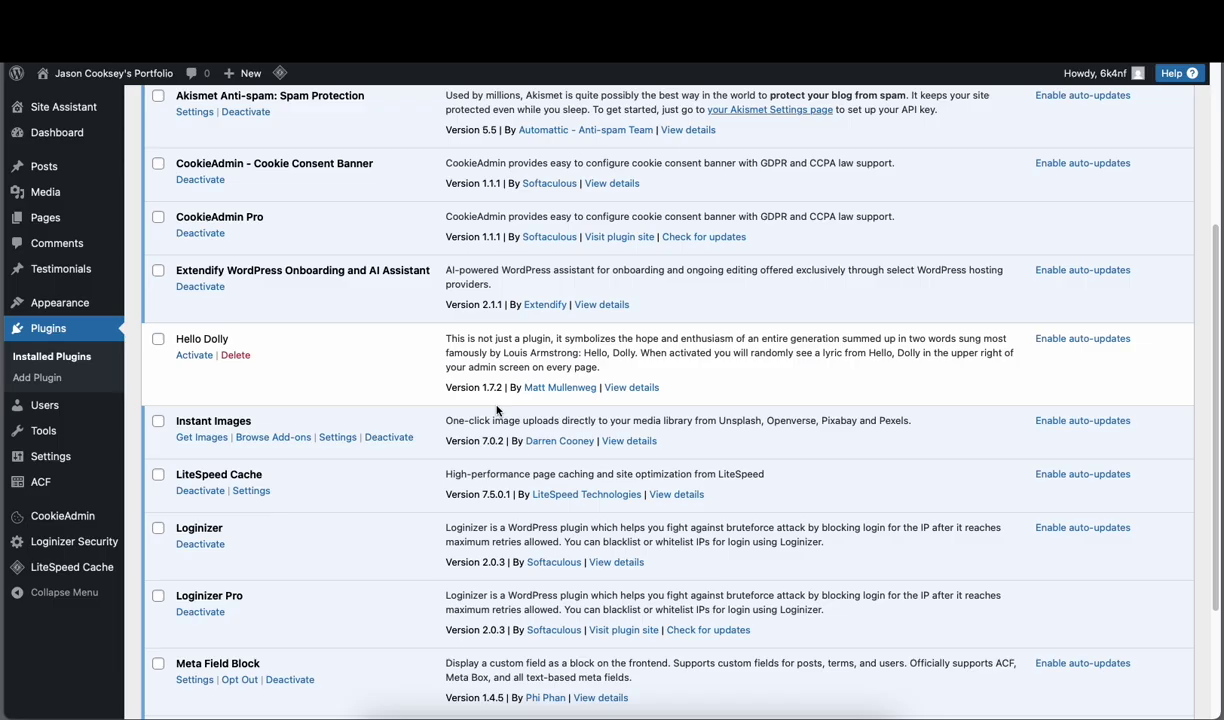
pyautogui.scroll(5, 552, 405)
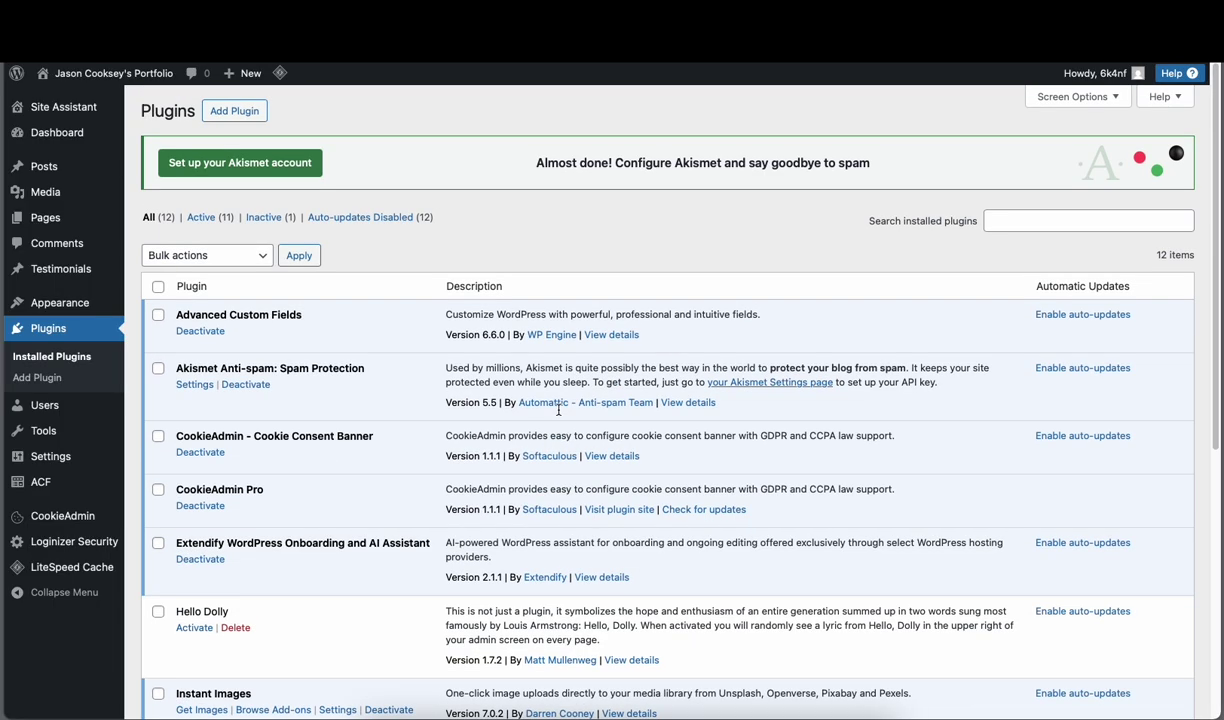
pyautogui.scroll(-5, 470, 300)
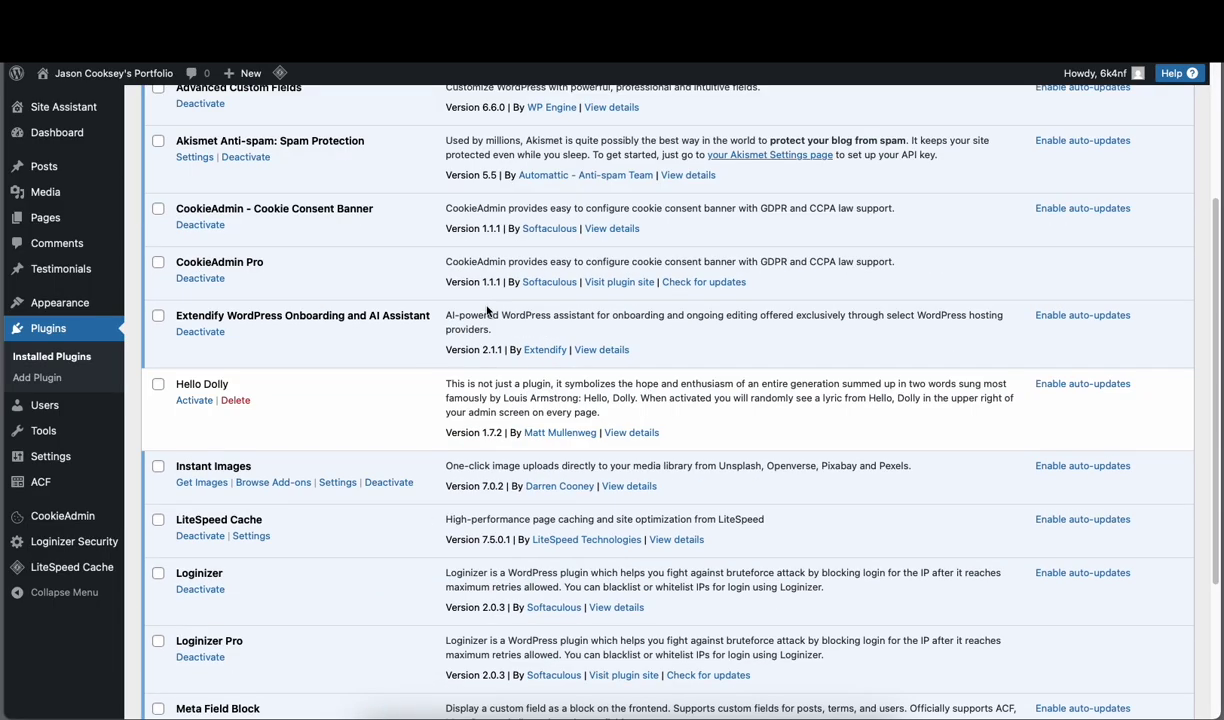
pyautogui.scroll(5, 520, 318)
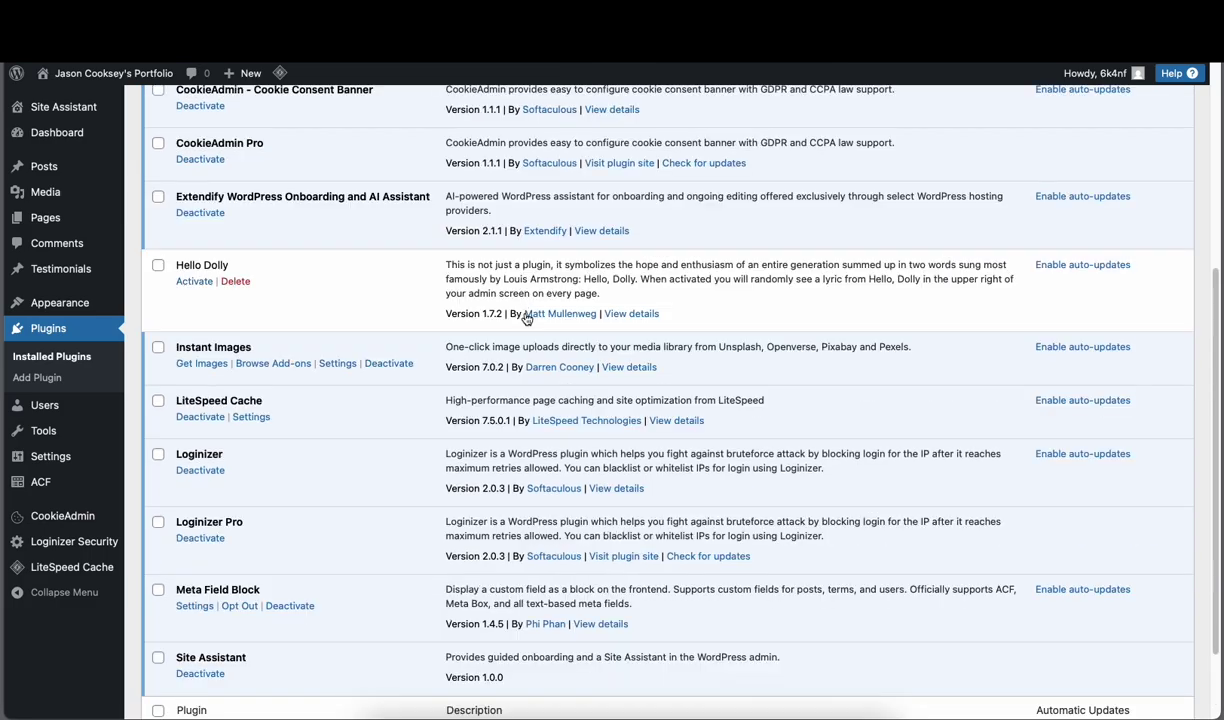
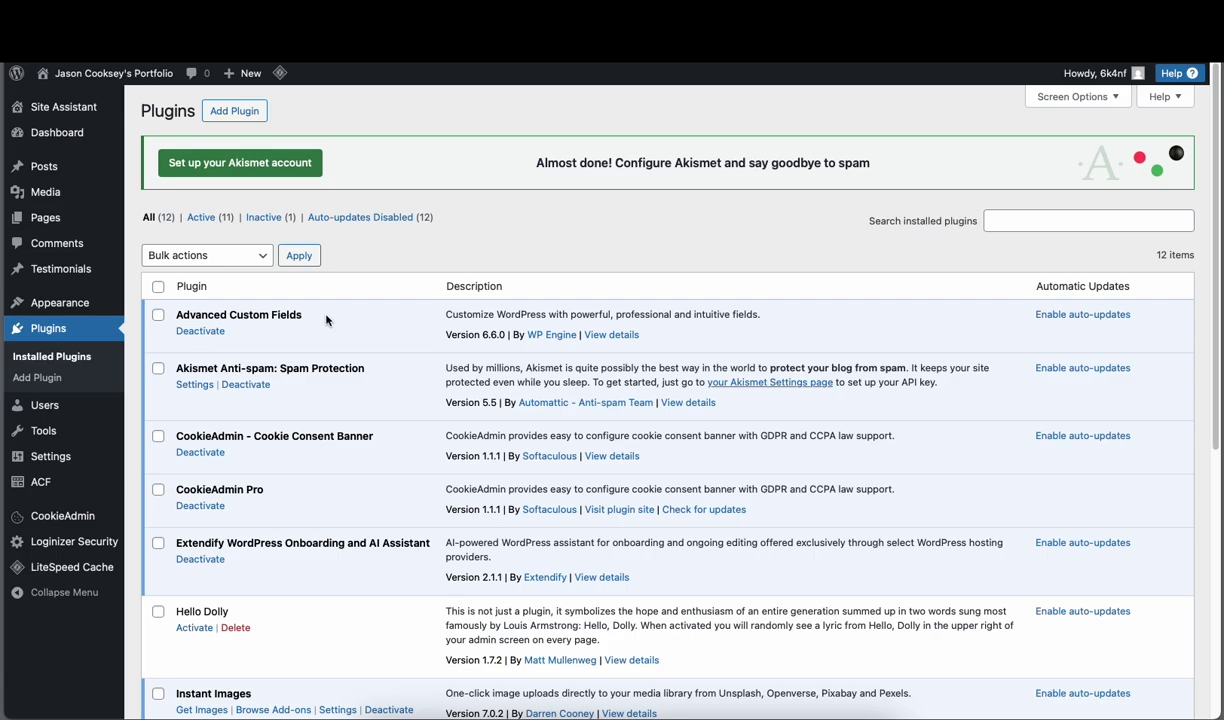
pyautogui.scroll(-1, 349, 350)
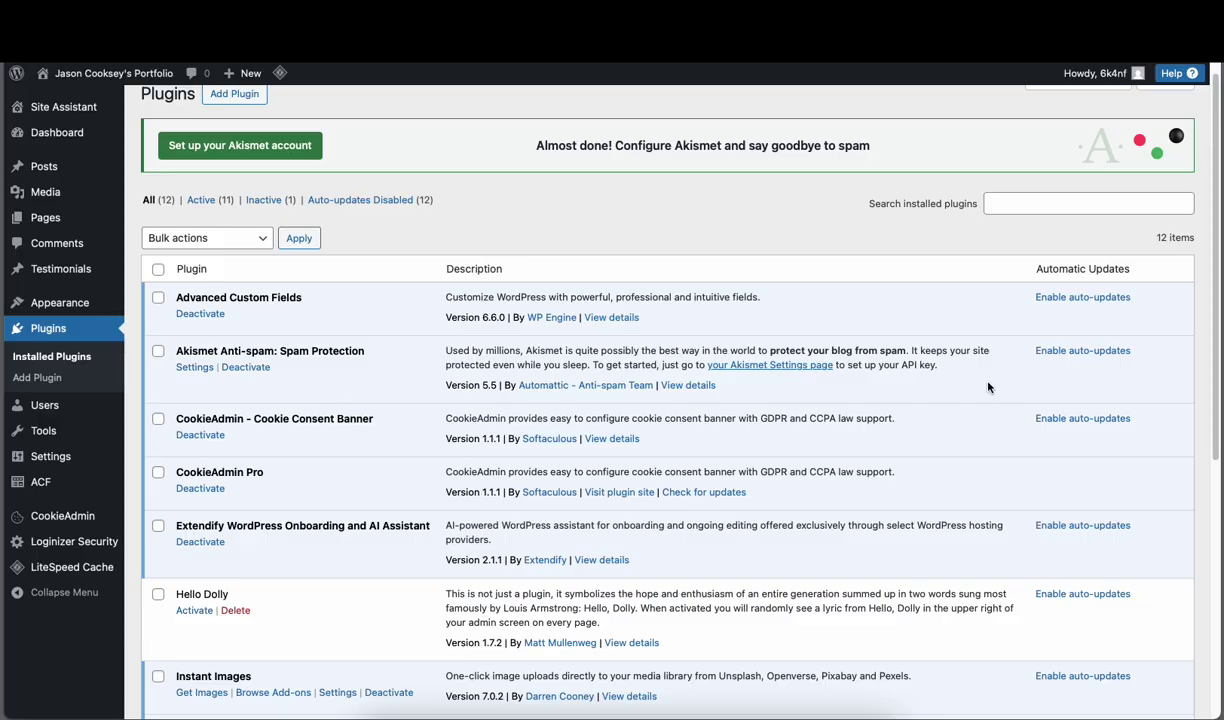
# Step: Enable automatic updates for the Akismet Anti-spam: Spam Protection plugin
pyautogui.click(1086, 352)
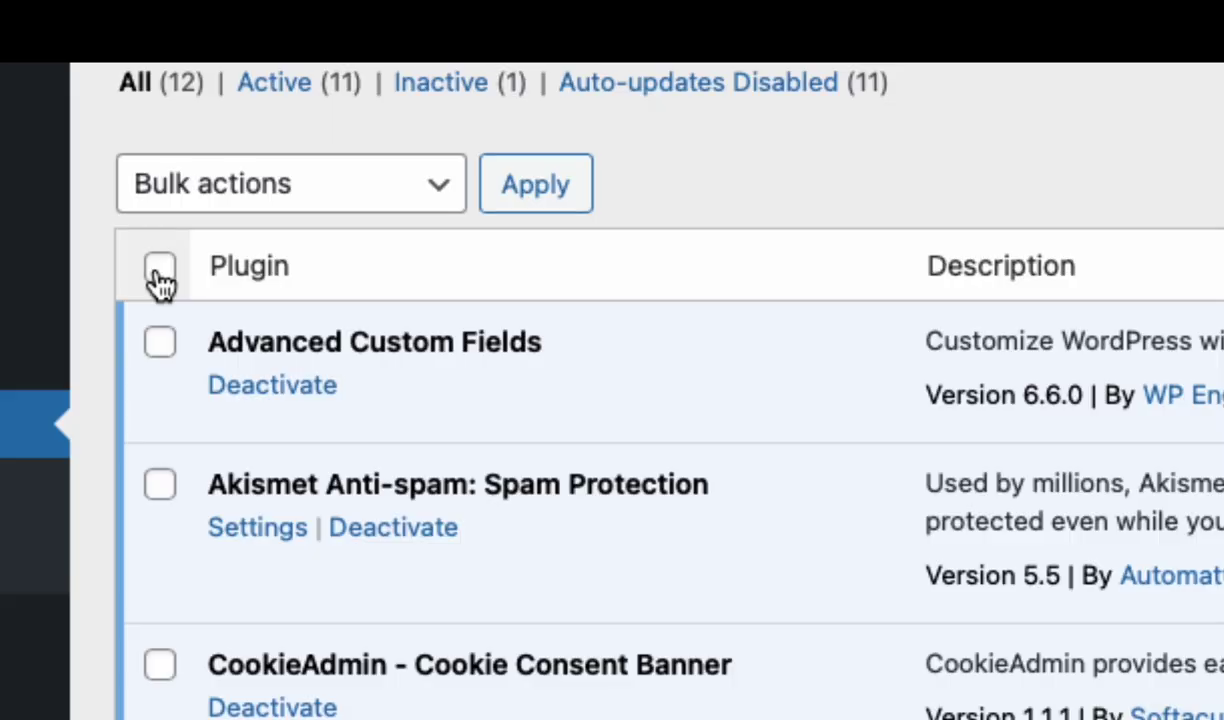
pyautogui.click(160, 268)
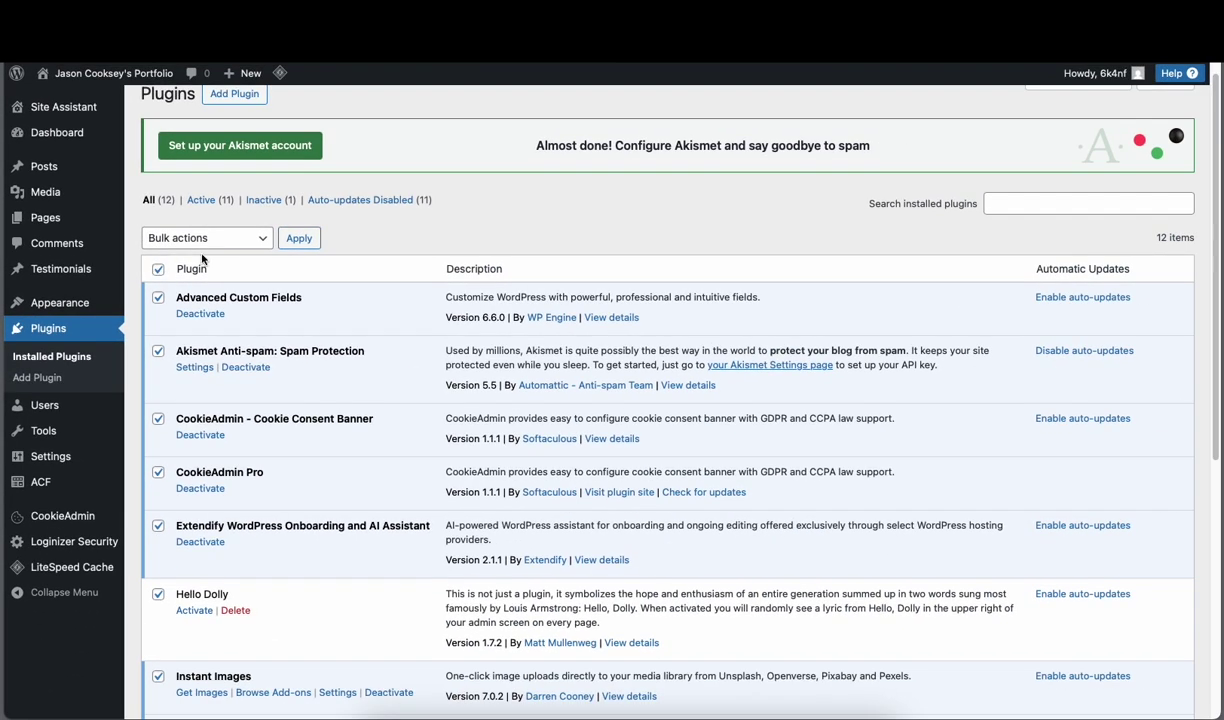
pyautogui.click(387, 190)
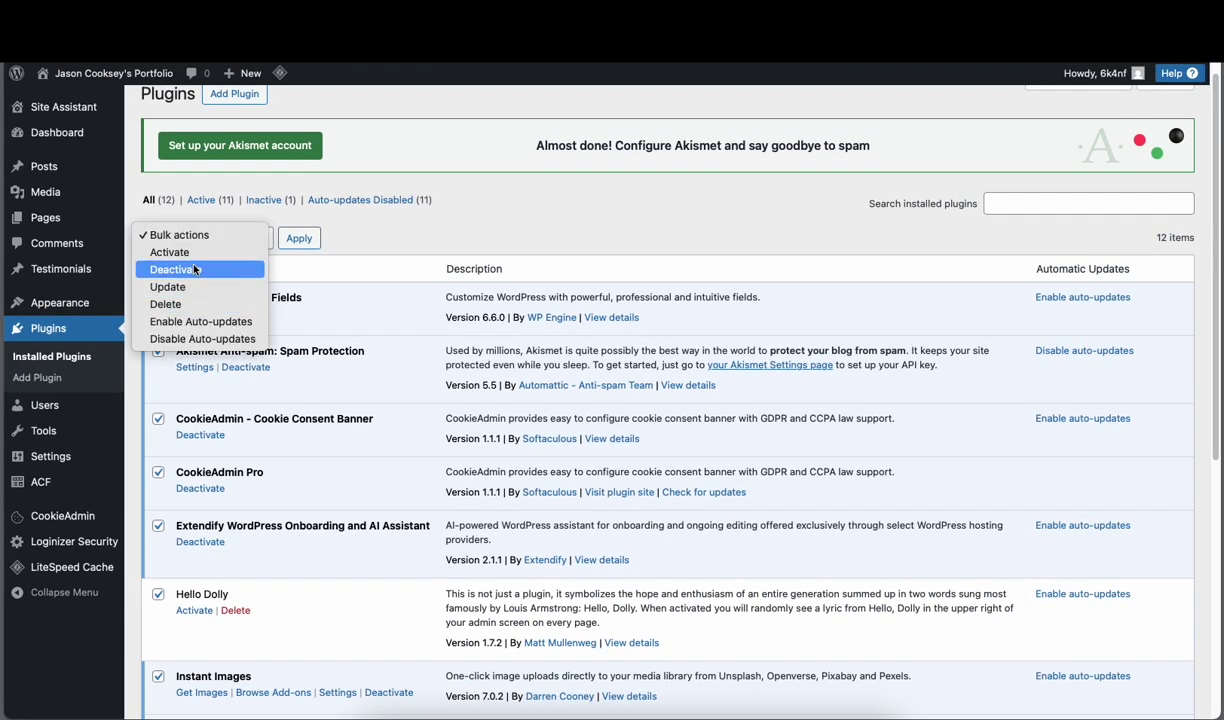
pyautogui.click(377, 240)
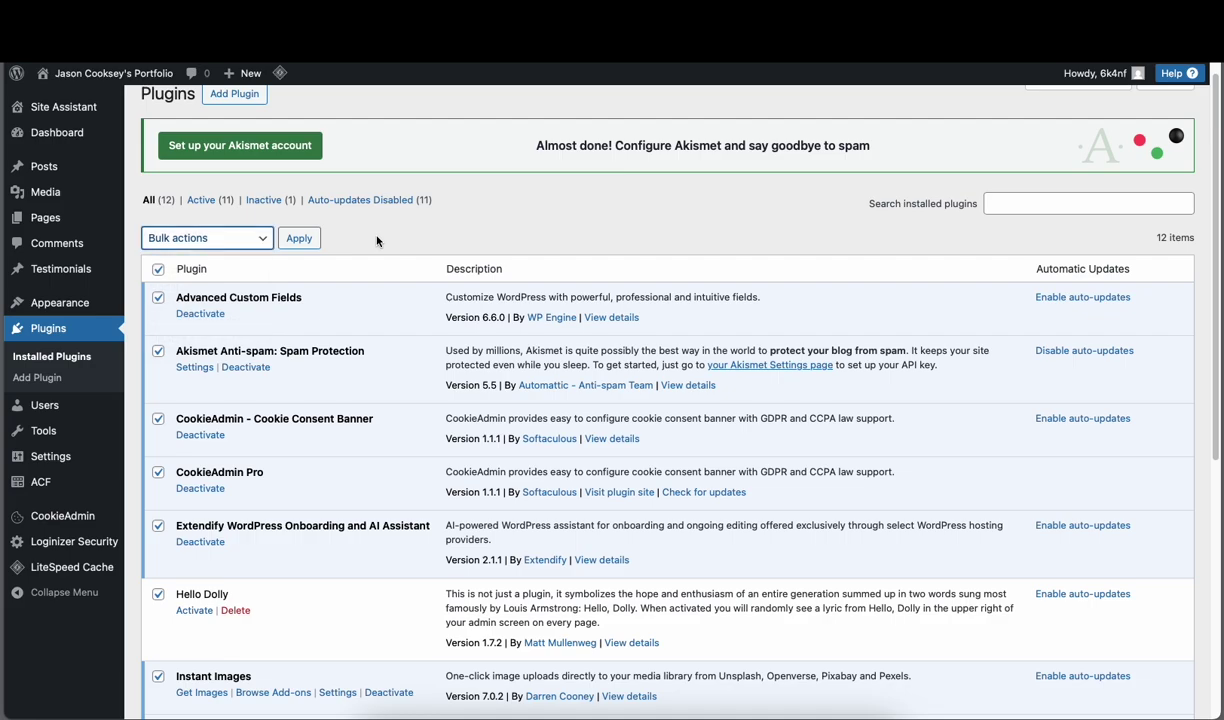
pyautogui.click(228, 238)
pyautogui.click(203, 268)
pyautogui.click(247, 240)
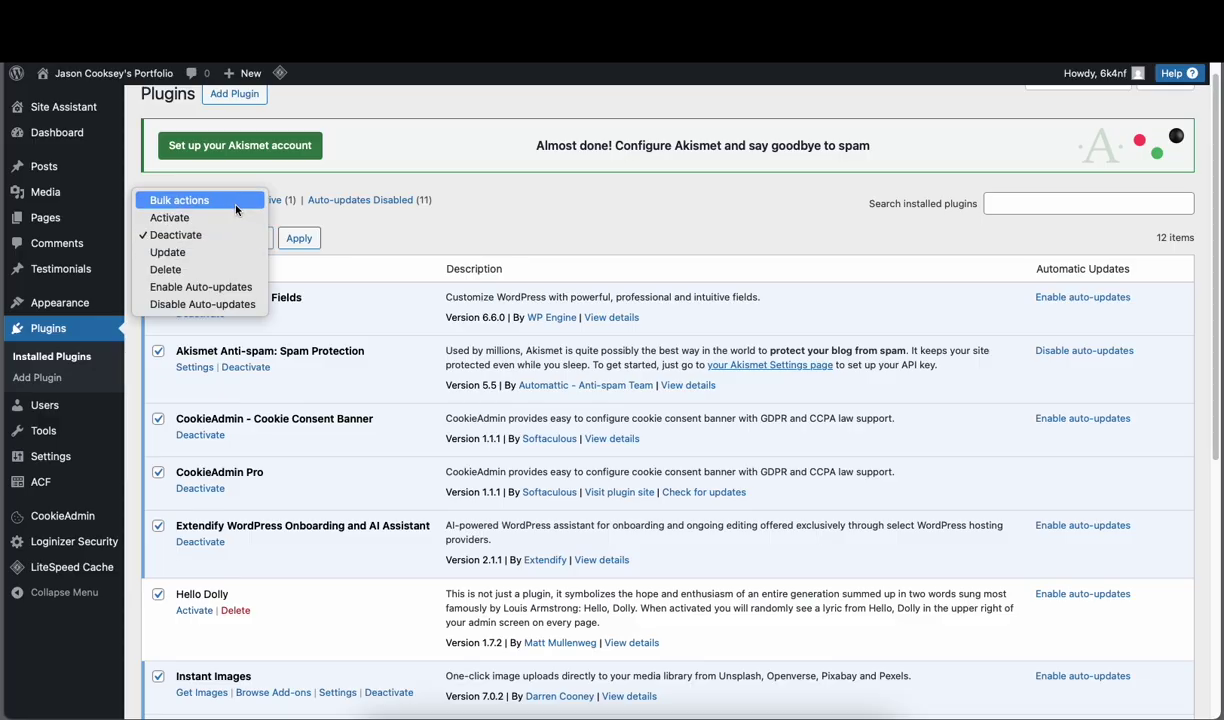
pyautogui.click(225, 196)
pyautogui.click(156, 271)
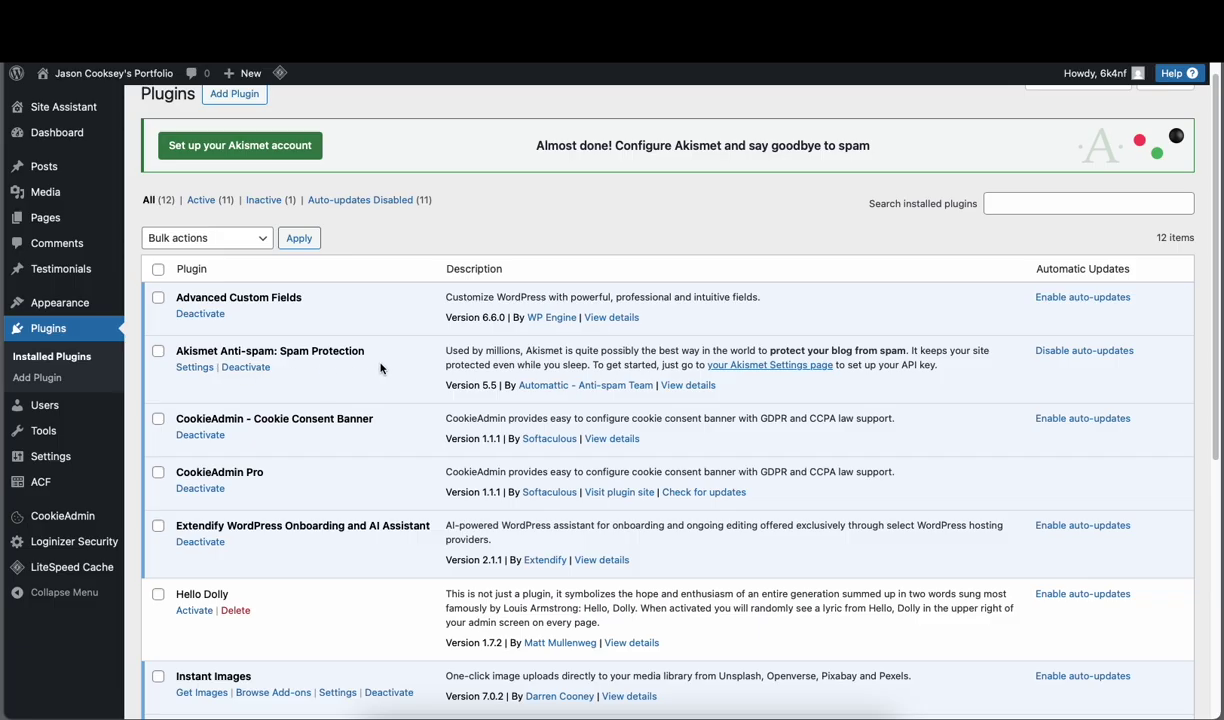
# Step: Enable automatic updates for the CookieAdmin - Cookie Consent Banner and Extendify WordPress Onboarding and AI Assistant plugins
pyautogui.scroll(-1, 392, 374)
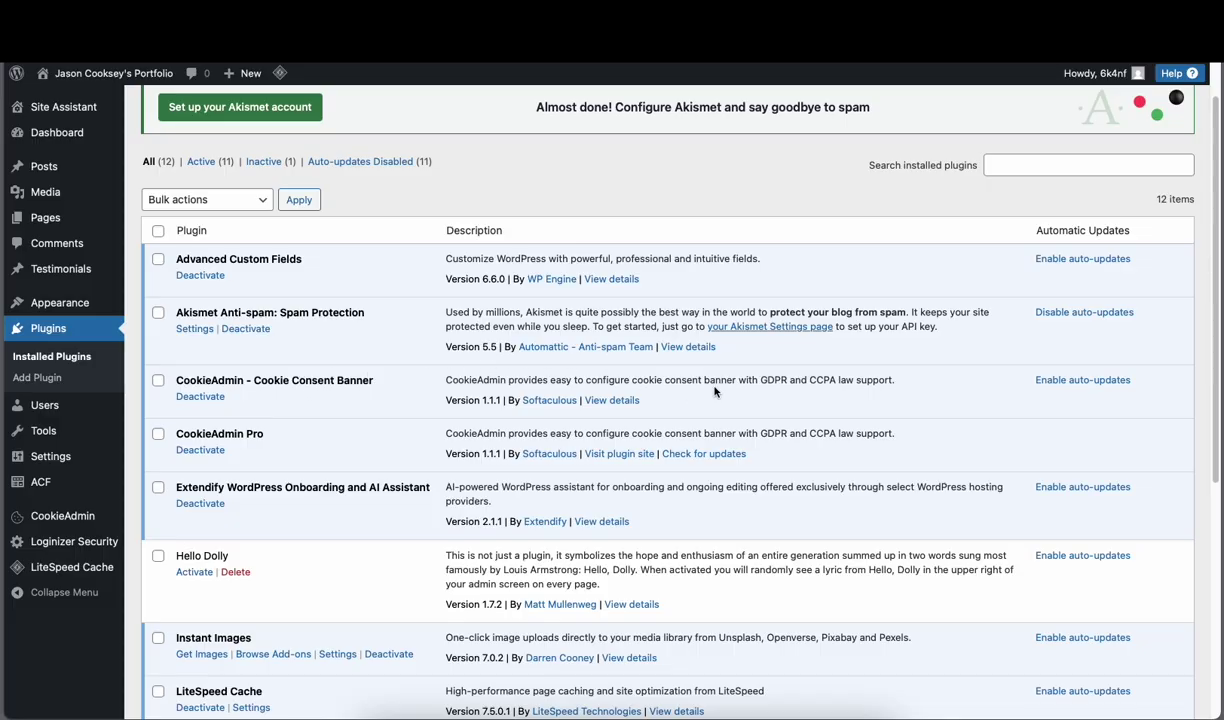
pyautogui.click(1076, 384)
pyautogui.scroll(-1, 965, 389)
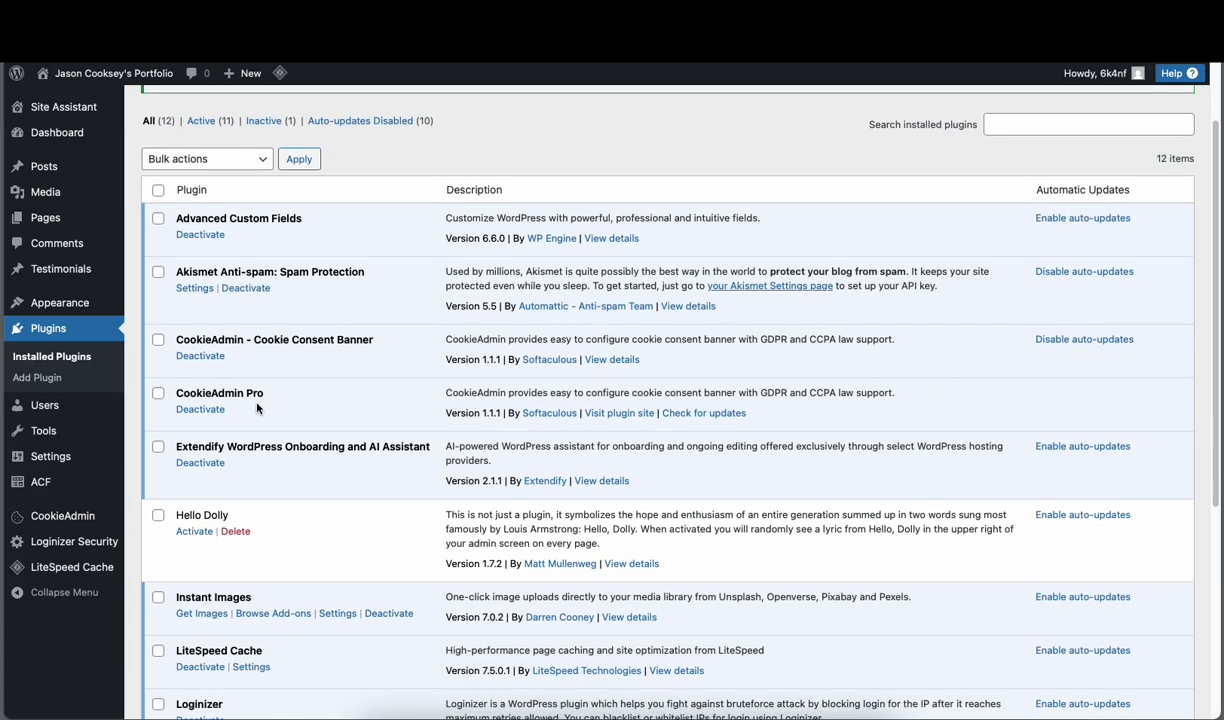
pyautogui.scroll(1, 314, 414)
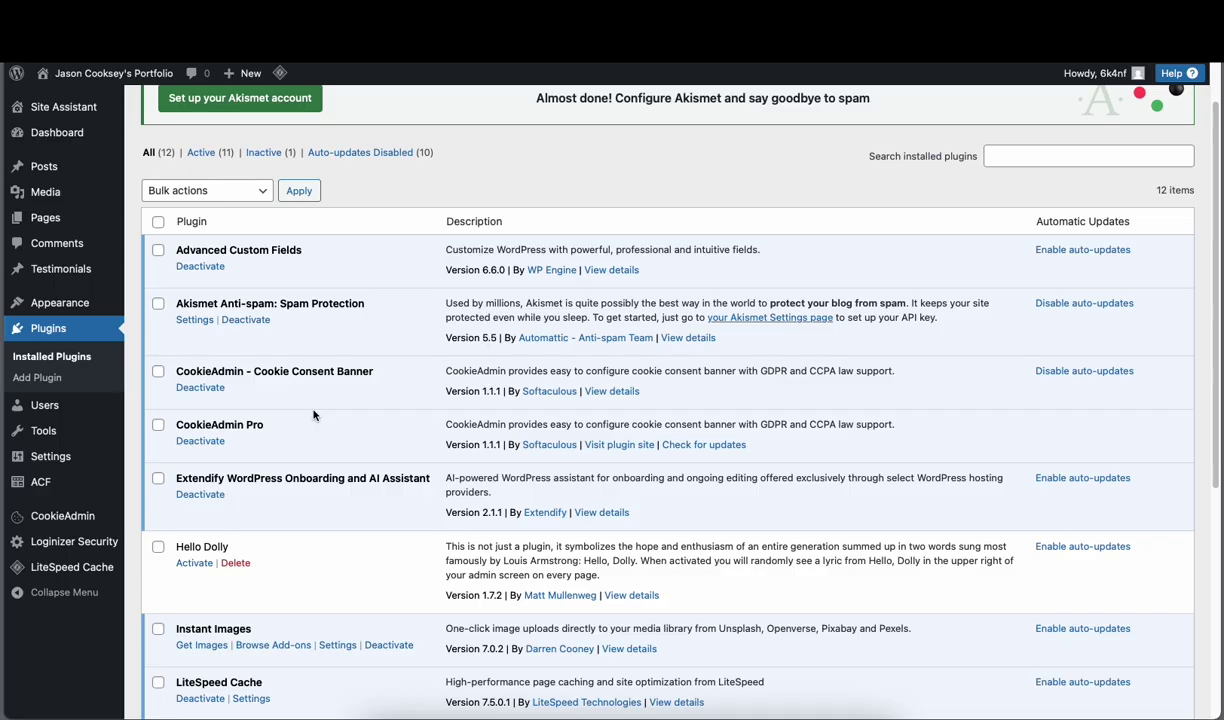
pyautogui.scroll(2, 313, 414)
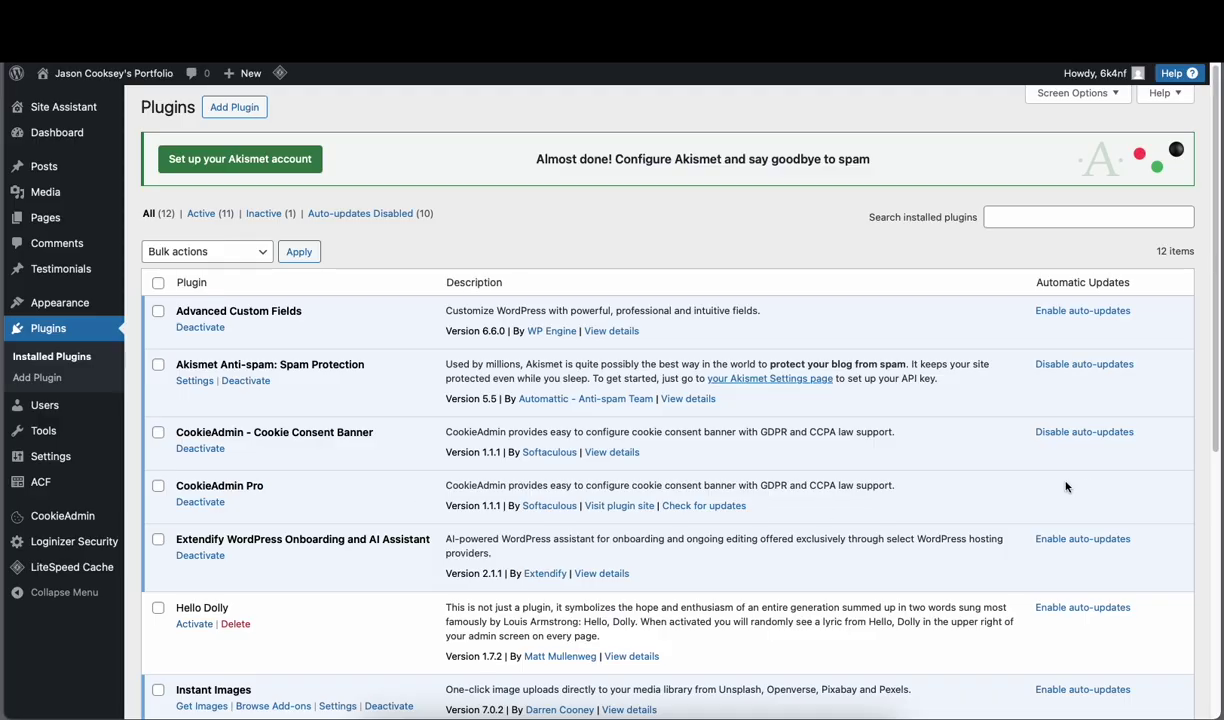
pyautogui.scroll(-2, 429, 486)
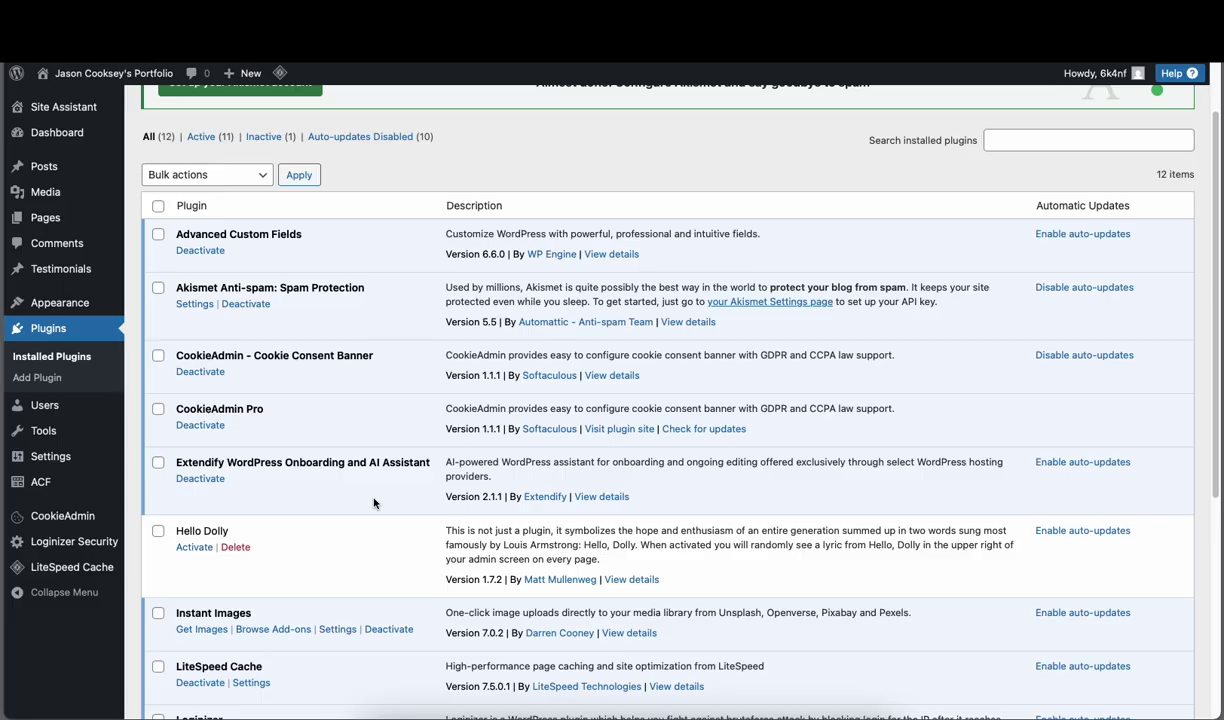
pyautogui.click(1060, 463)
# Step: Delete the inactive Hello Dolly plugin and confirm its removal
pyautogui.scroll(-2, 1162, 488)
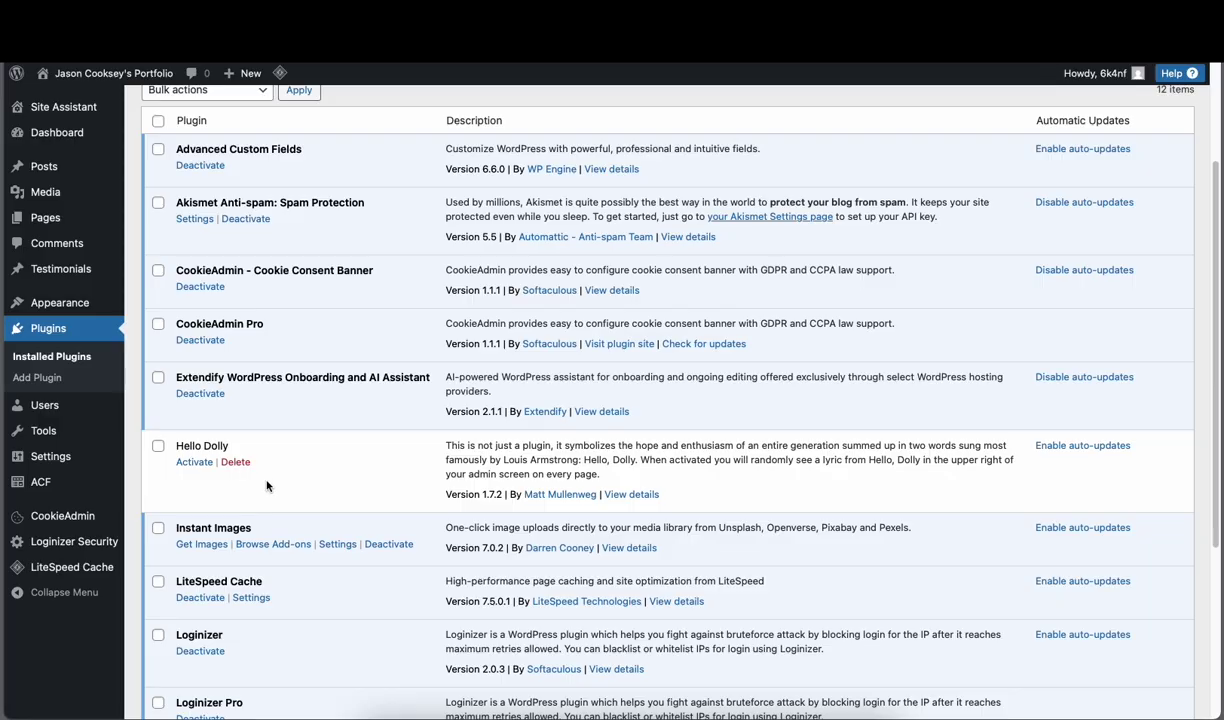
pyautogui.click(235, 463)
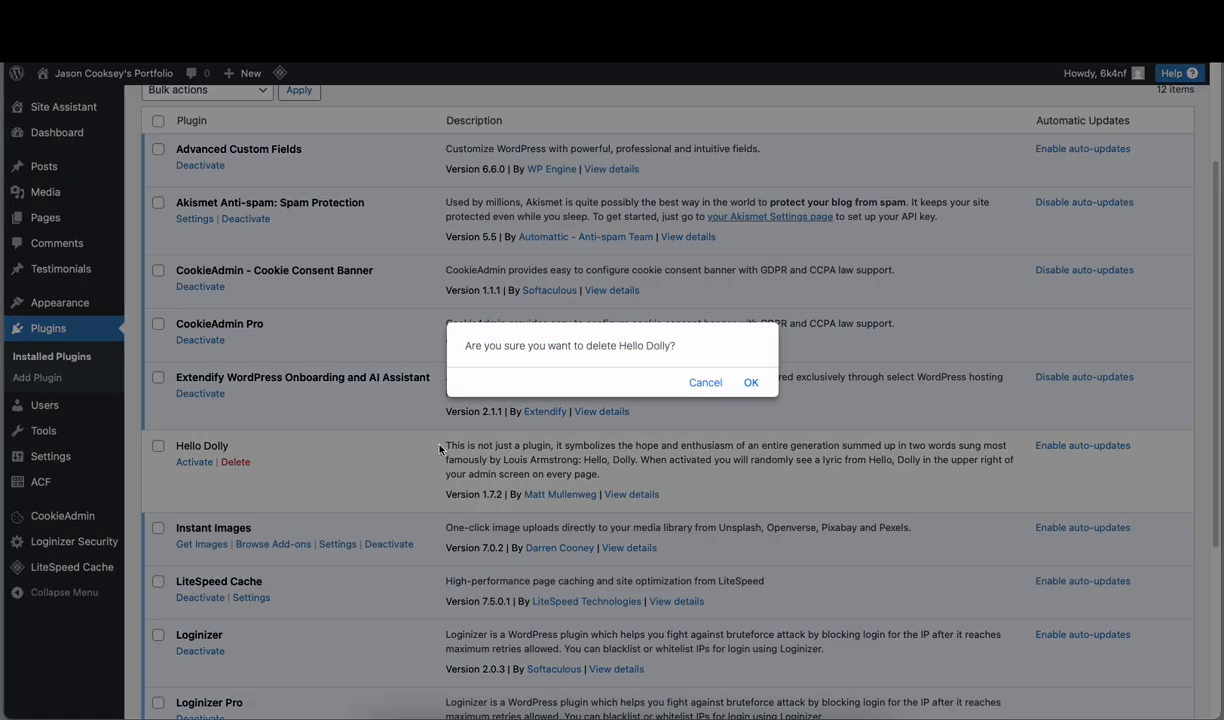
pyautogui.click(751, 382)
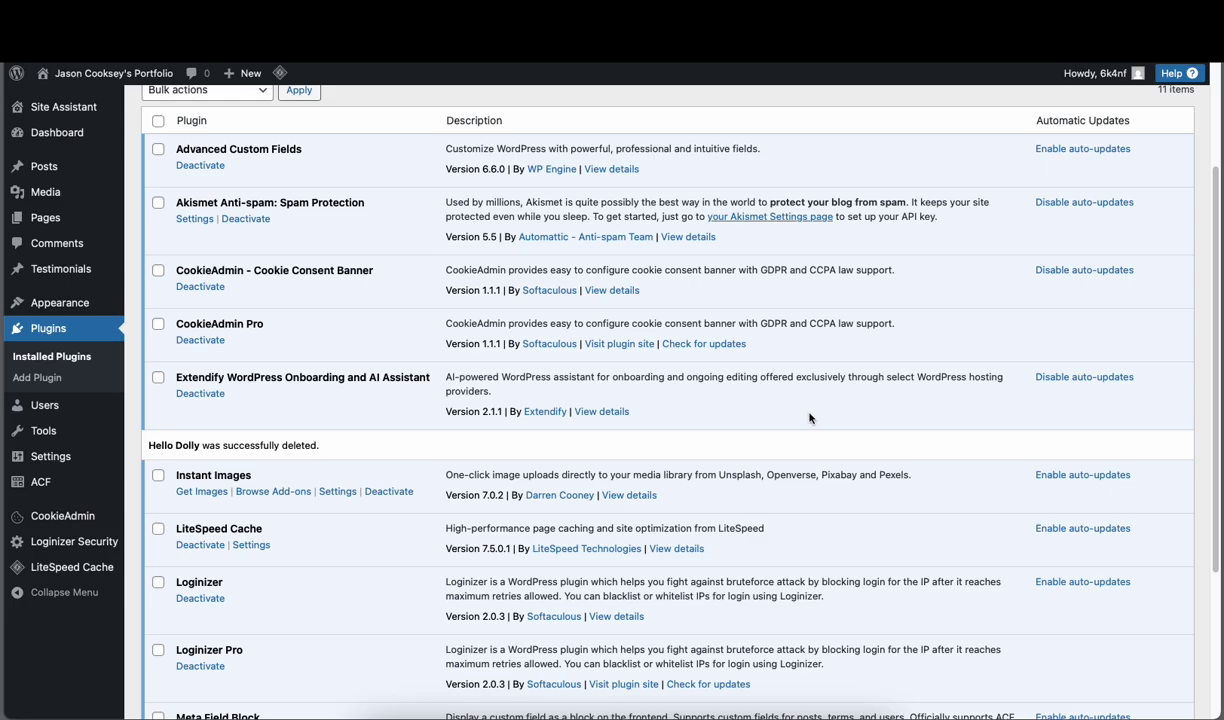
# Step: Enable automatic updates for the LiteSpeed Cache and Loginizer plugins
pyautogui.scroll(-2, 809, 418)
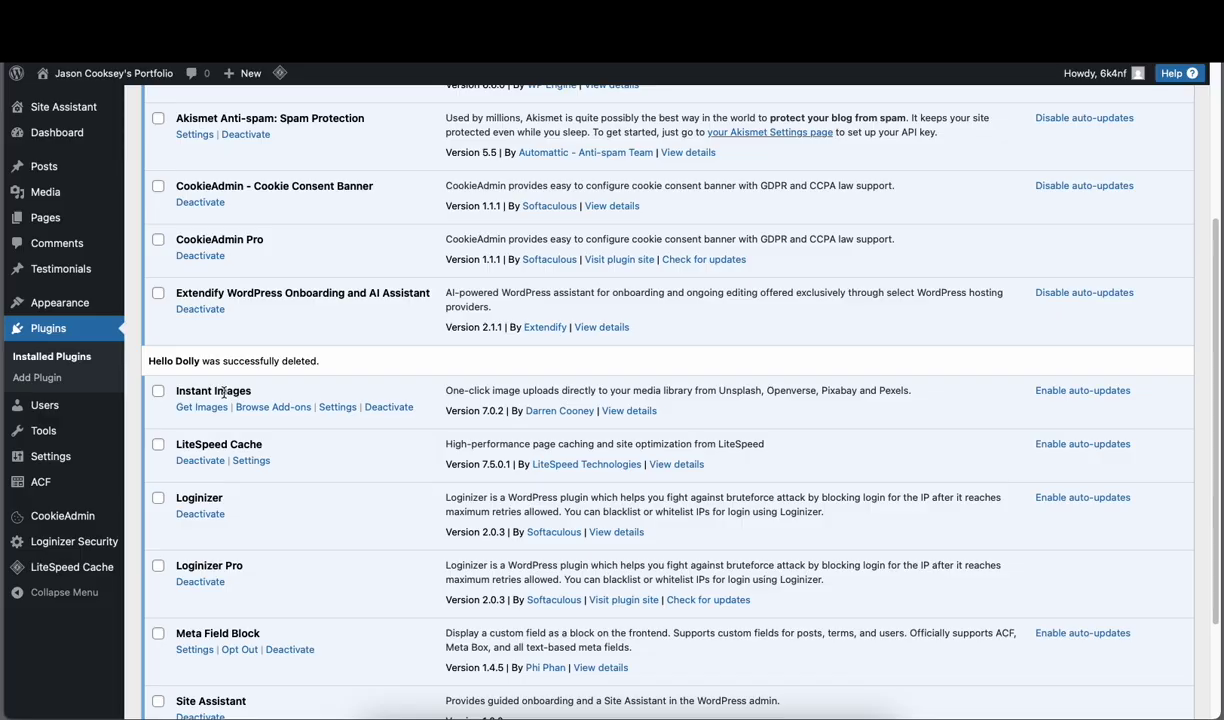
pyautogui.scroll(-2, 322, 420)
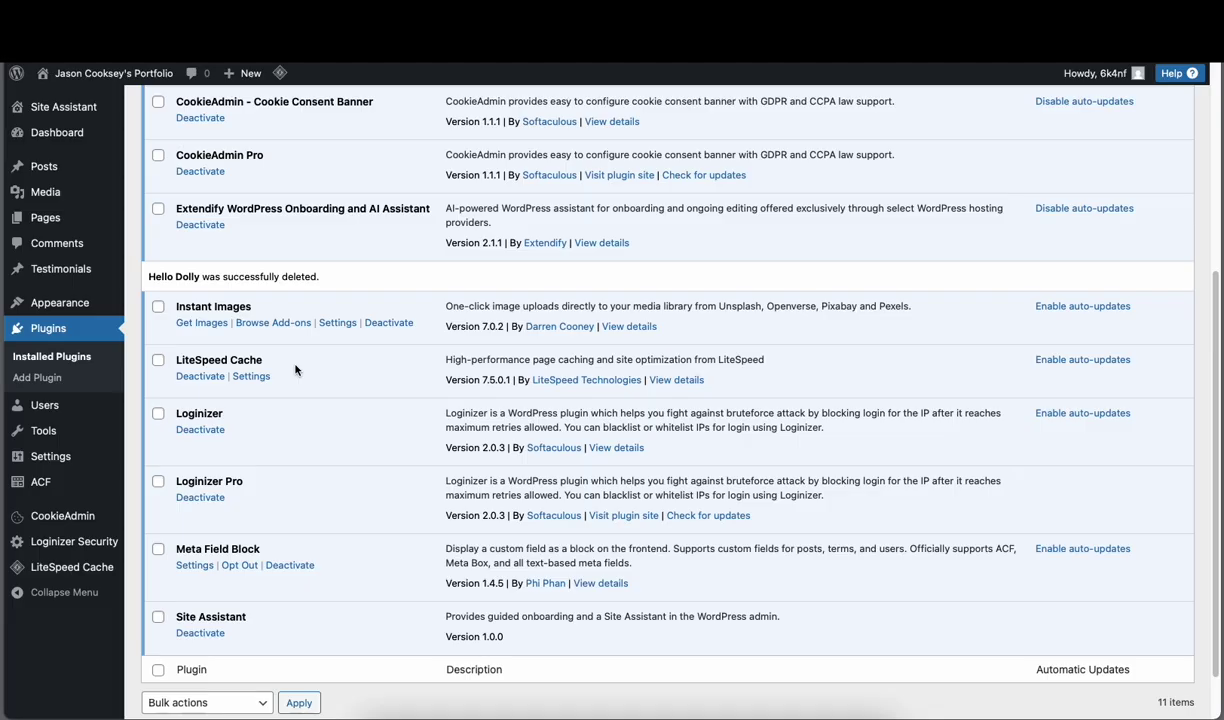
pyautogui.click(1060, 359)
pyautogui.click(122, 74)
pyautogui.scroll(-1, 748, 322)
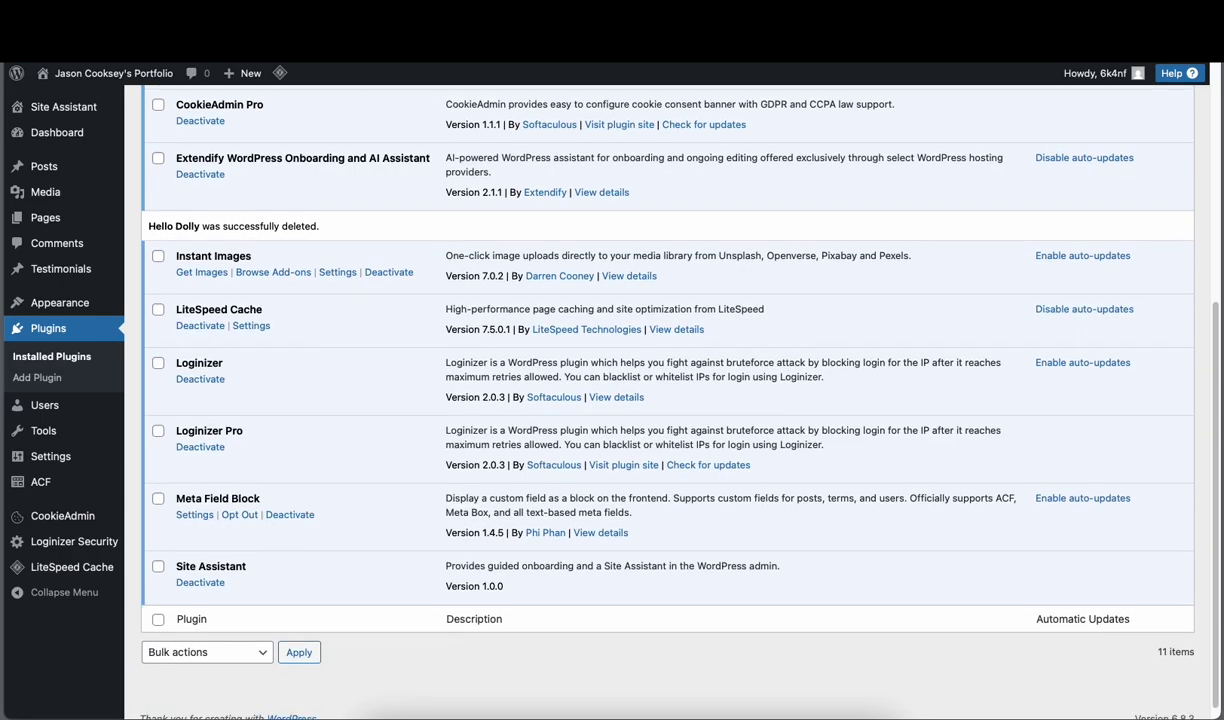
pyautogui.click(1068, 364)
# Step: Read through the details of the Loginizer plugin and close them
pyautogui.click(612, 397)
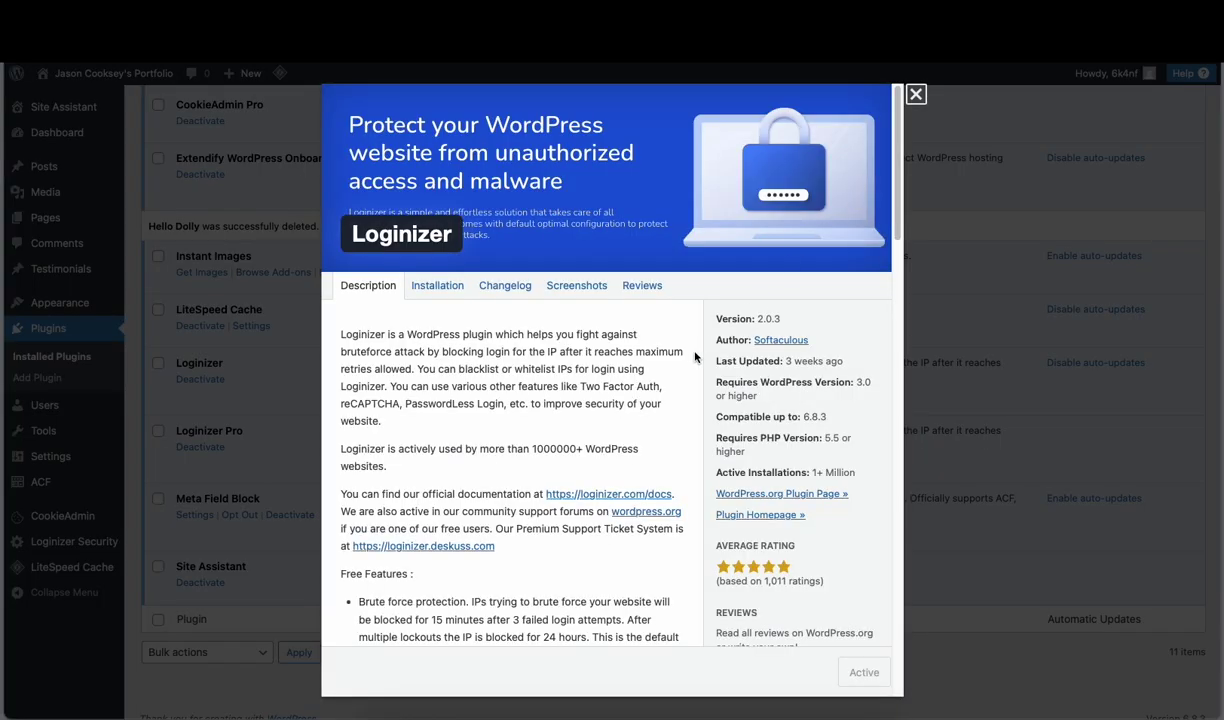
pyautogui.scroll(-5, 677, 349)
pyautogui.scroll(-10, 677, 349)
pyautogui.scroll(15, 655, 340)
pyautogui.click(916, 94)
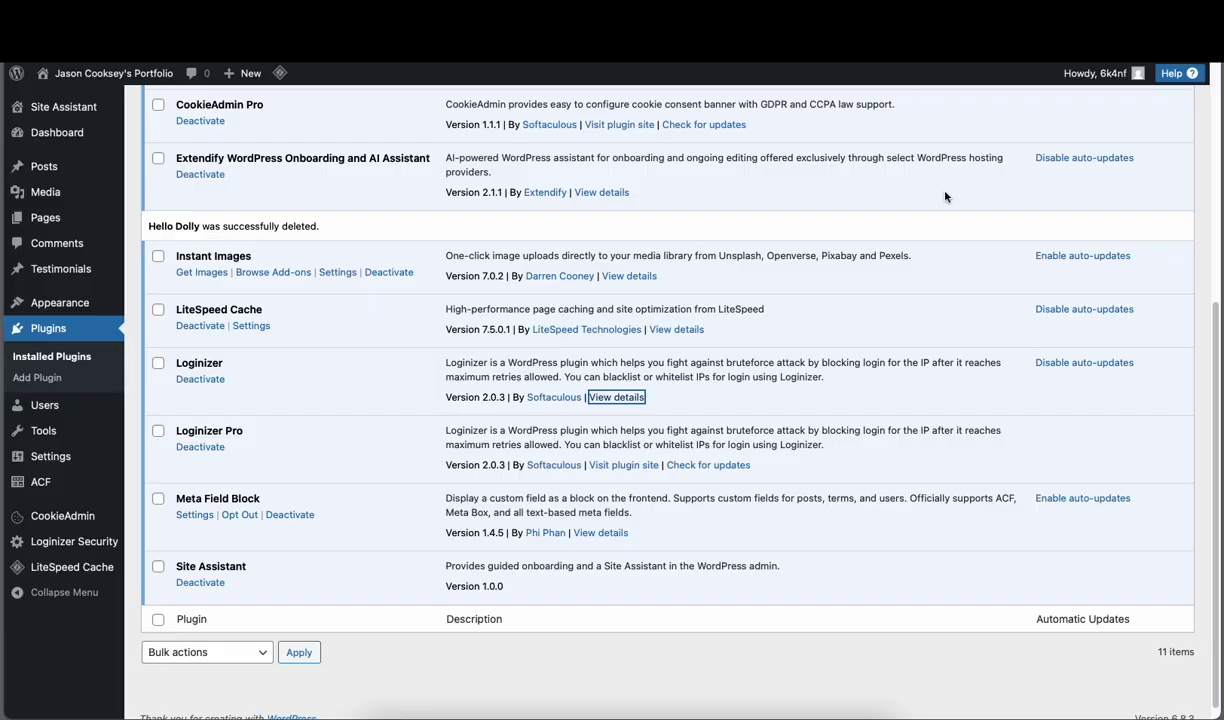
# Step: Deactivate the Site Assistant plugin
pyautogui.scroll(-1, 937, 431)
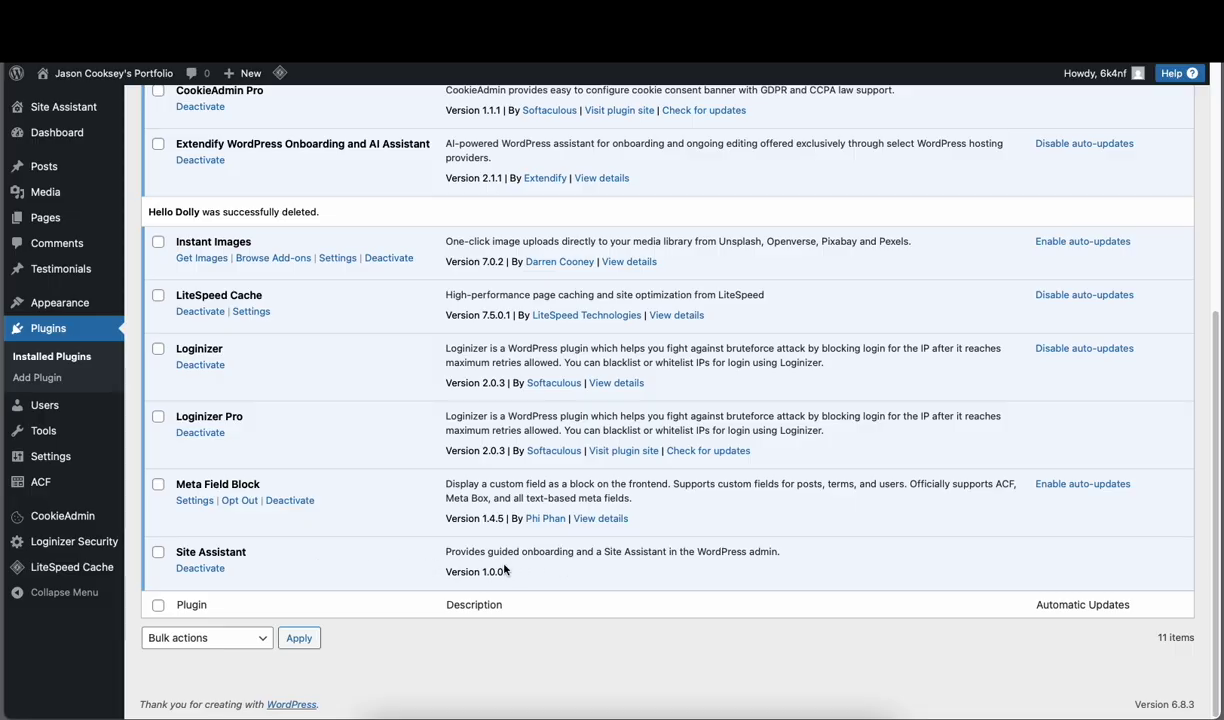
pyautogui.click(199, 568)
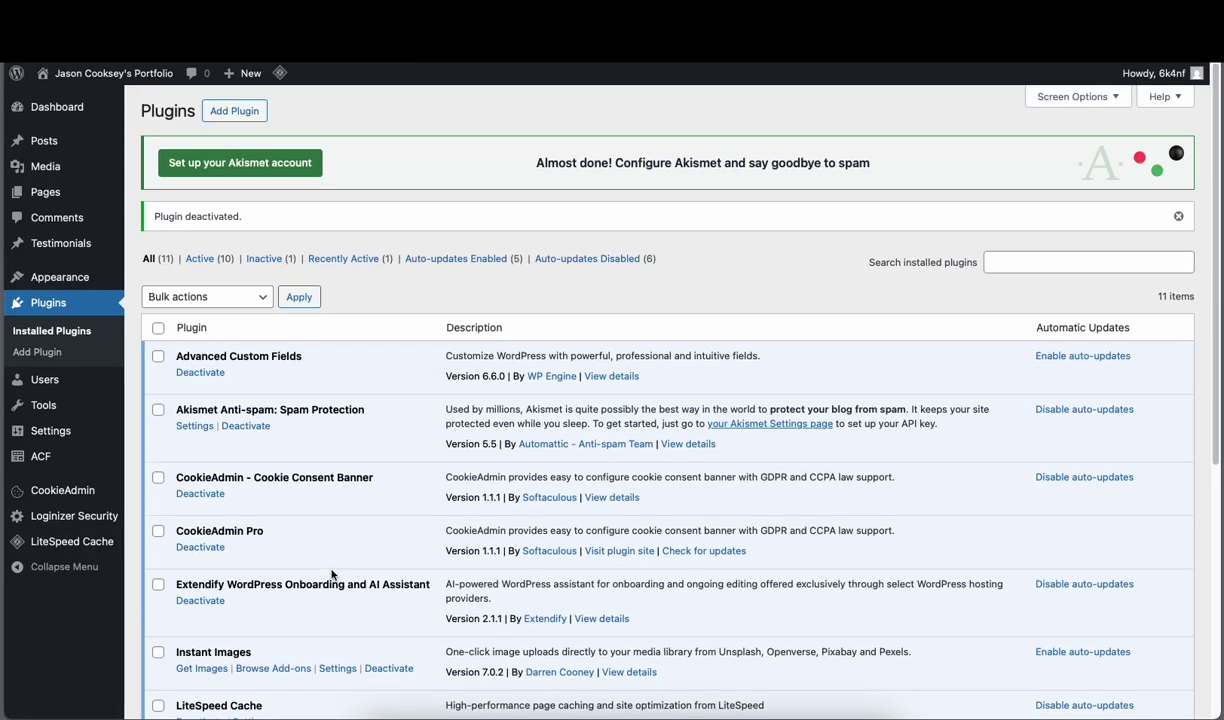
pyautogui.scroll(-5, 331, 573)
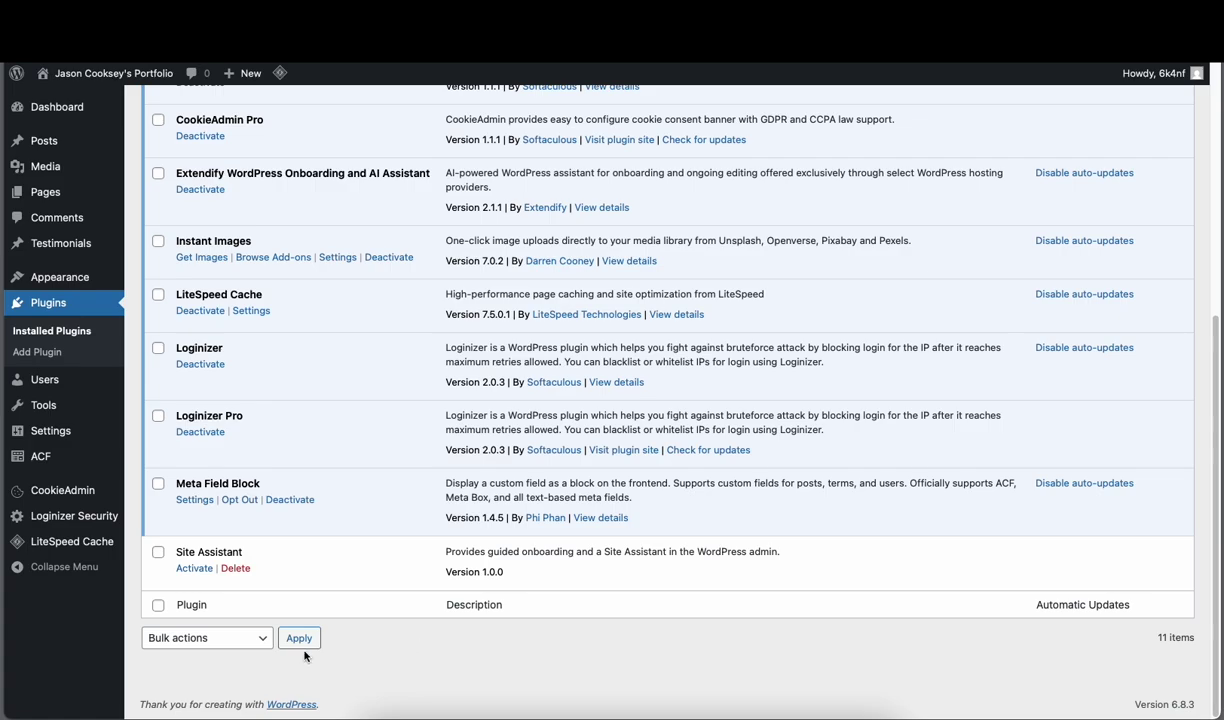
pyautogui.click(250, 646)
pyautogui.click(416, 656)
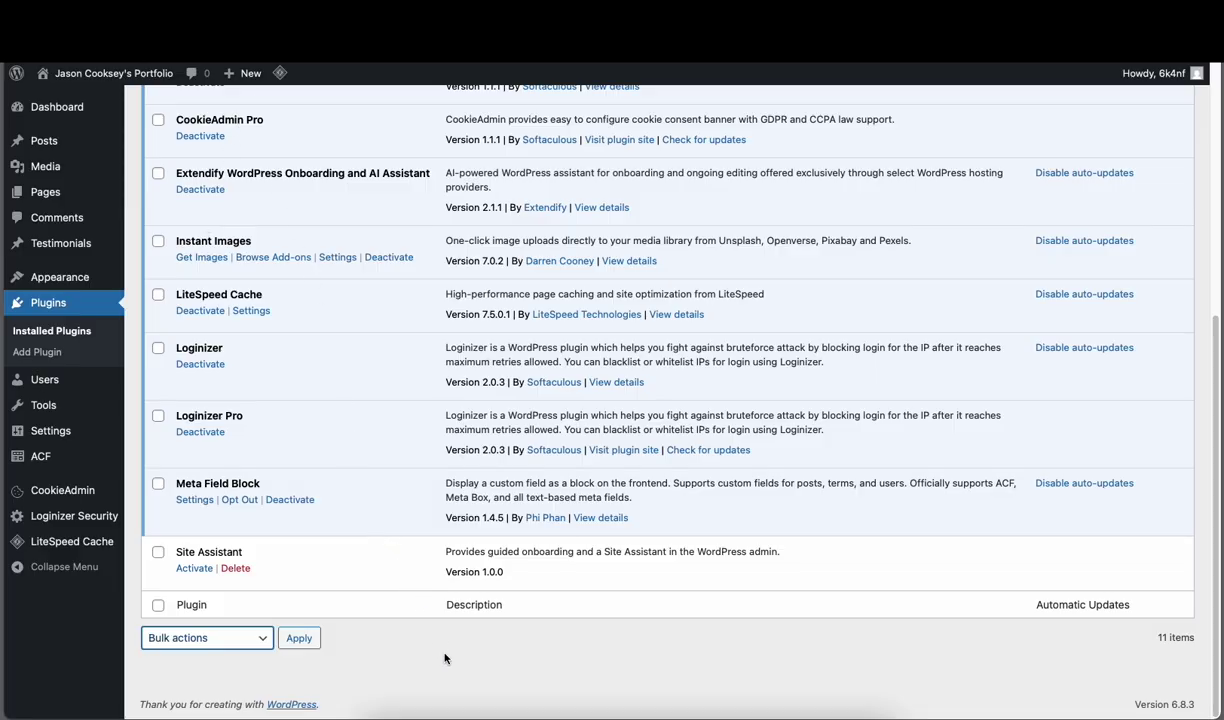
# Step: Open the Home page for editing and insert an Image block below the second H4 heading
pyautogui.scroll(5, 441, 657)
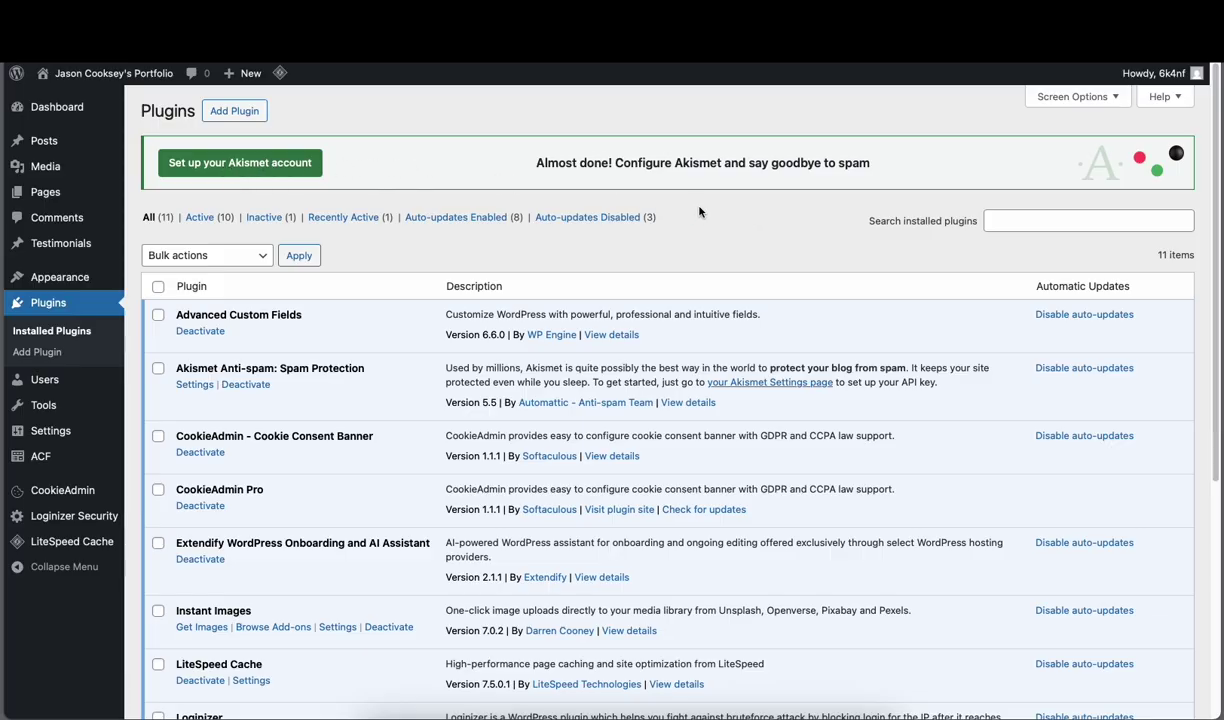
pyautogui.click(44, 194)
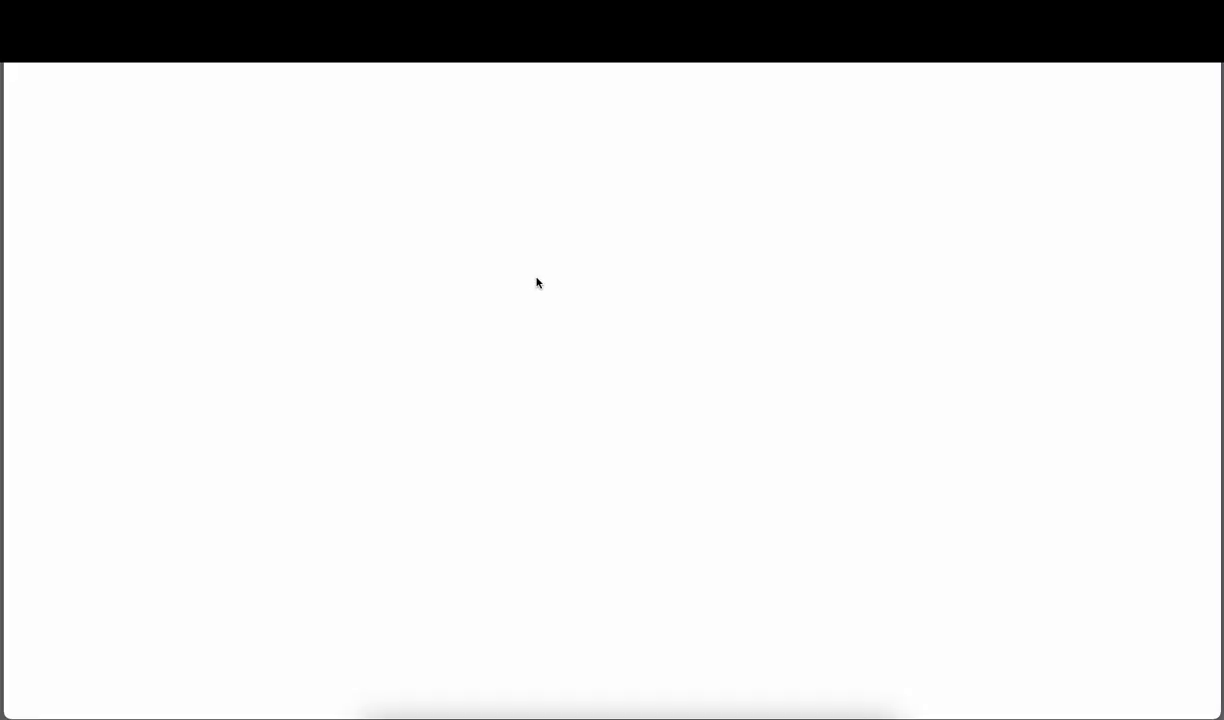
pyautogui.click(390, 388)
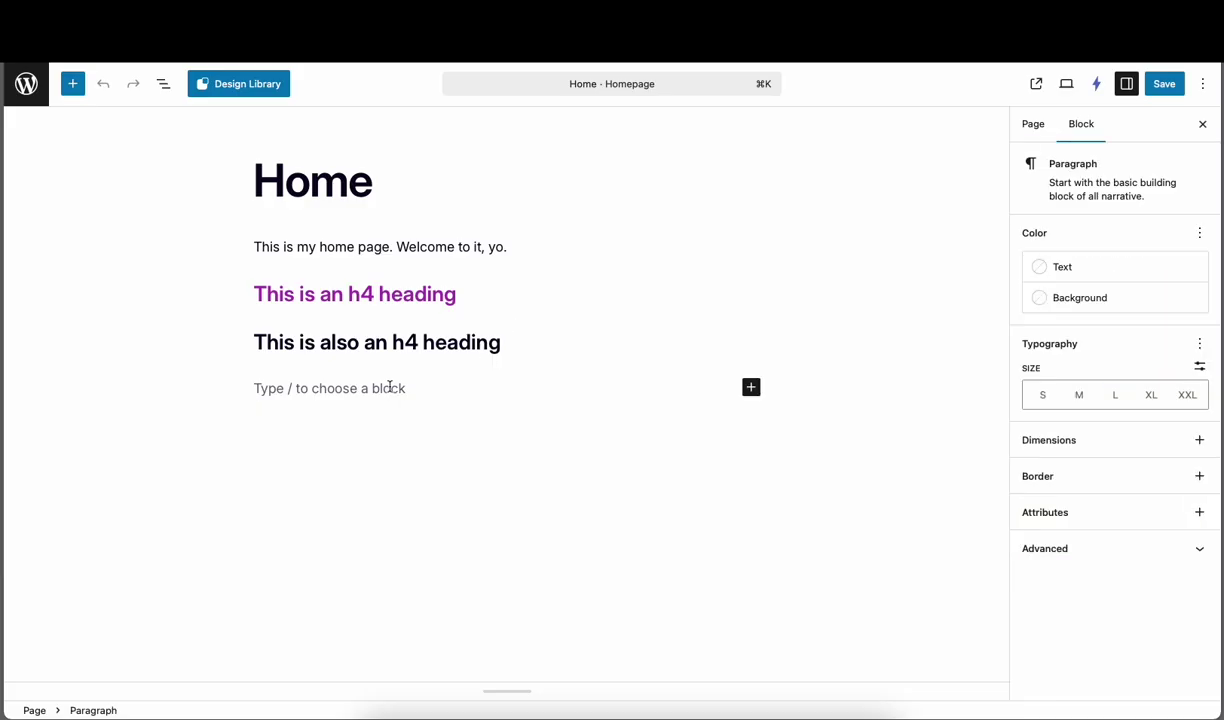
pyautogui.write('/')
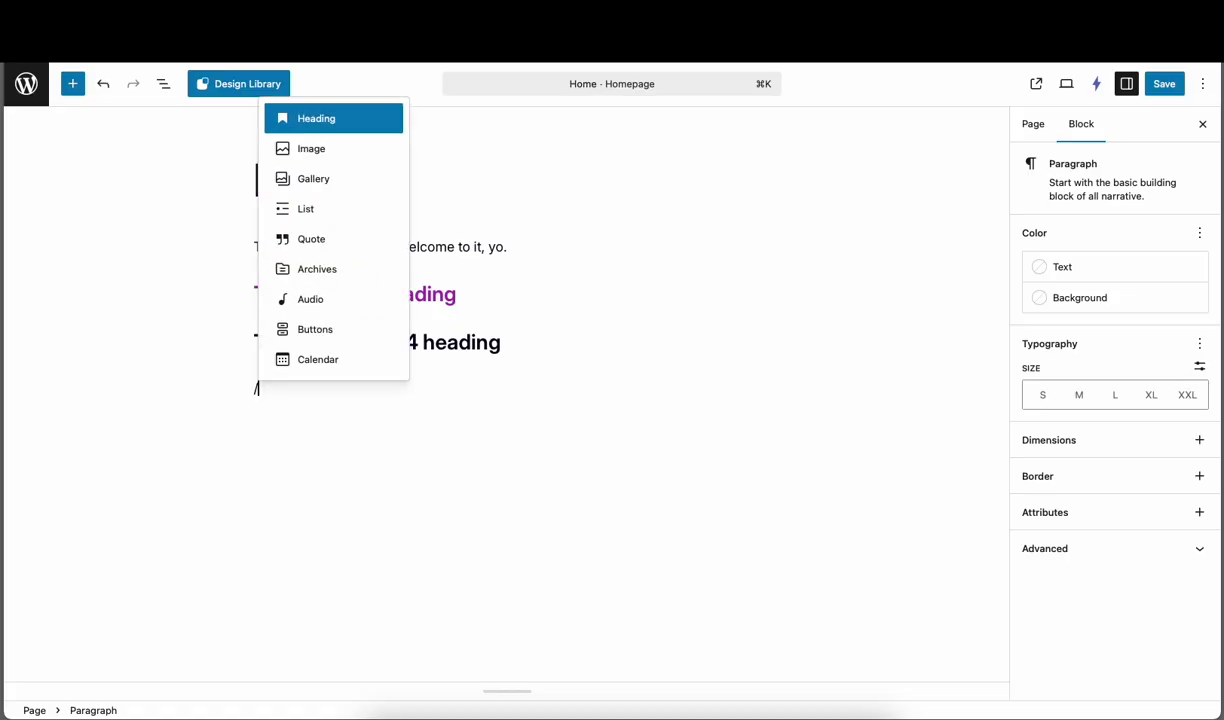
pyautogui.write('i')
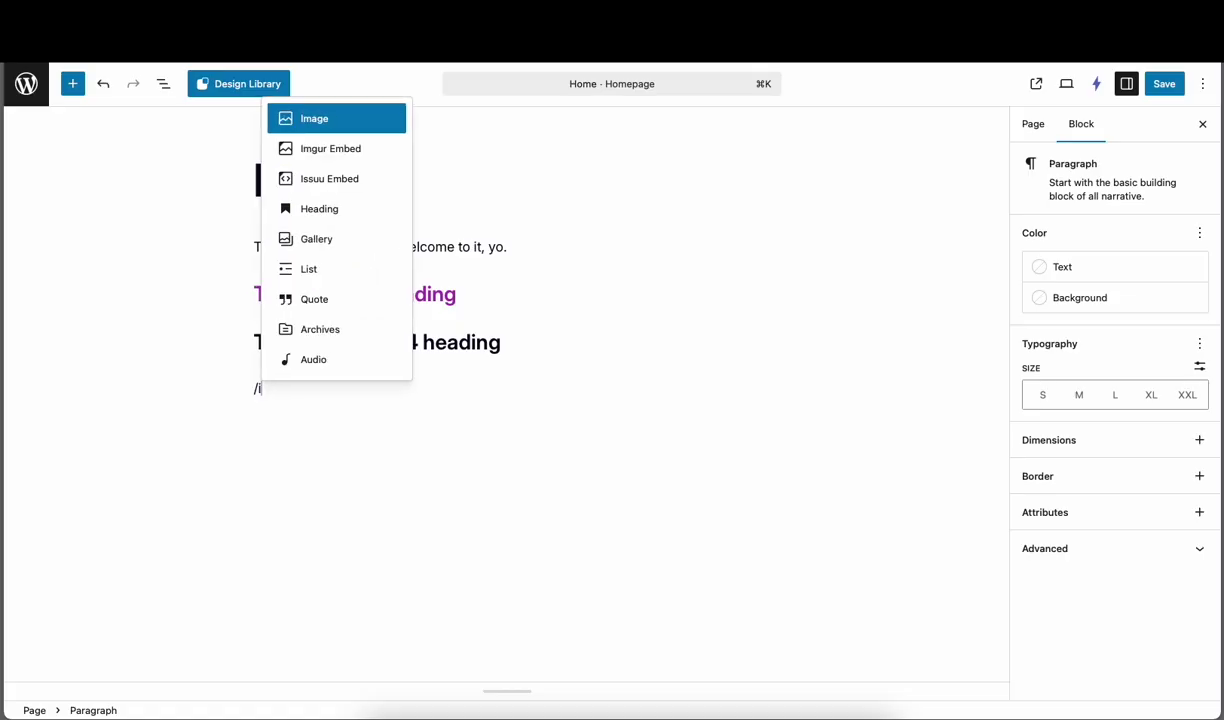
pyautogui.write('m')
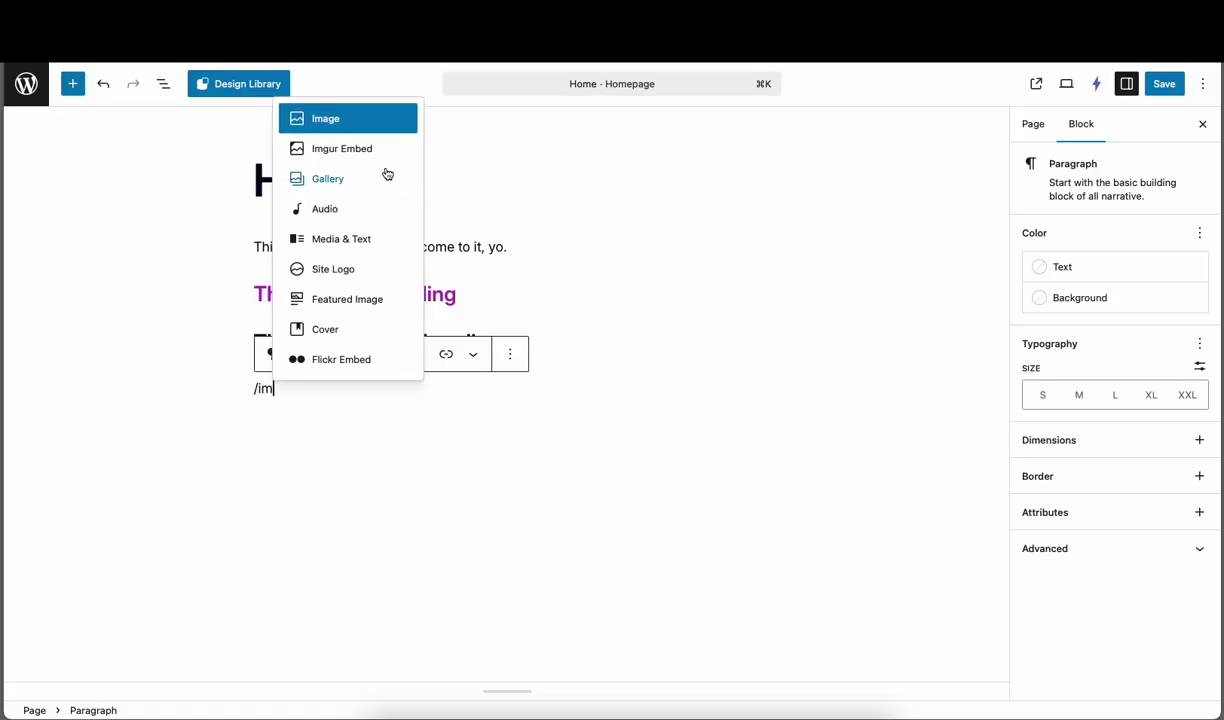
pyautogui.click(330, 121)
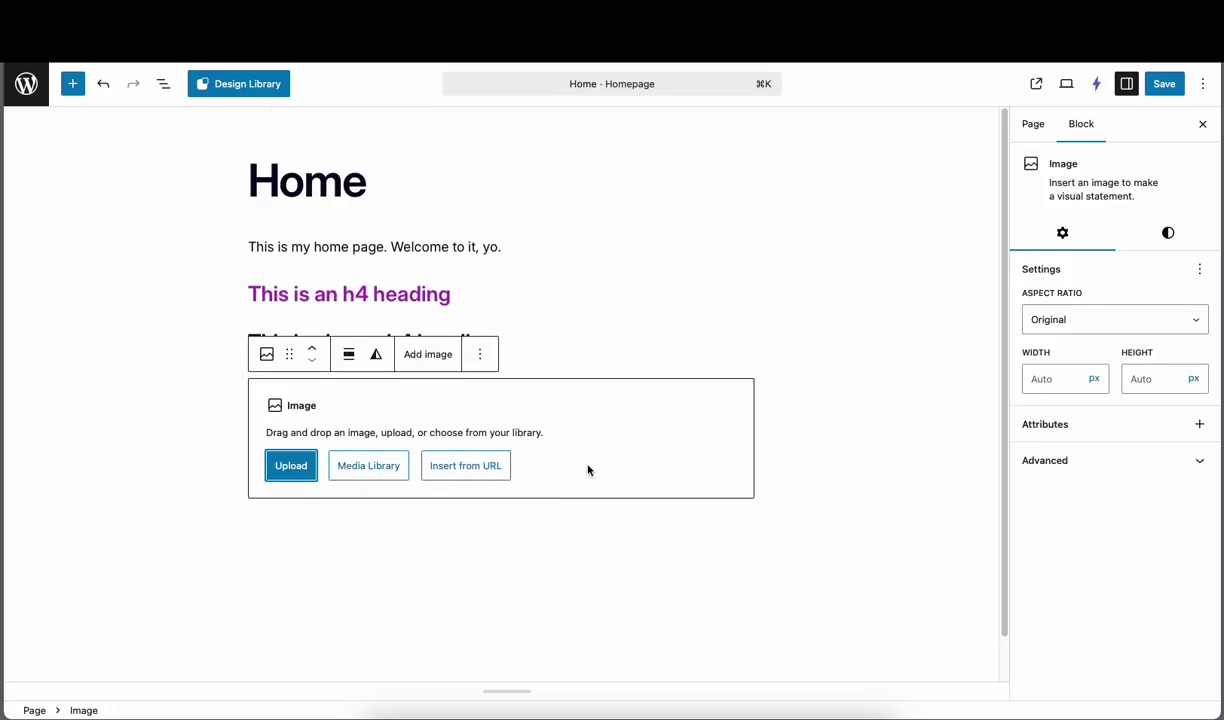
# Step: Look through the Media Library images available for the new Image block without choosing one
pyautogui.click(680, 280)
pyautogui.click(557, 437)
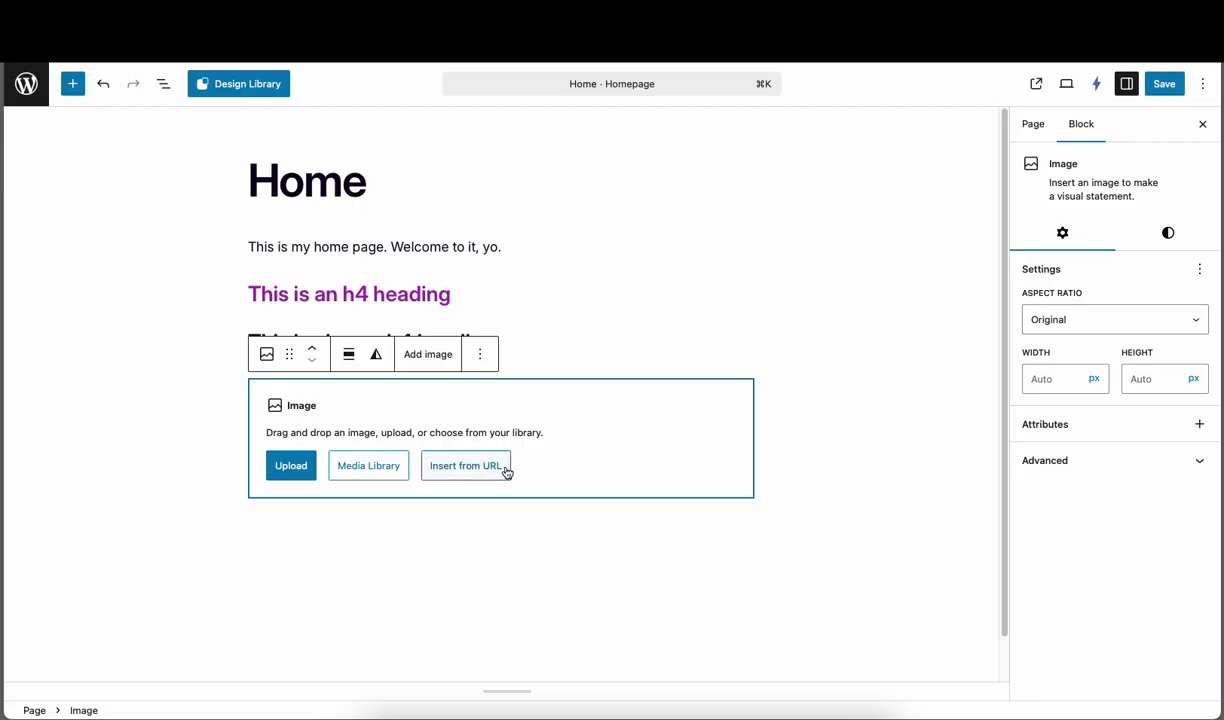
pyautogui.click(370, 468)
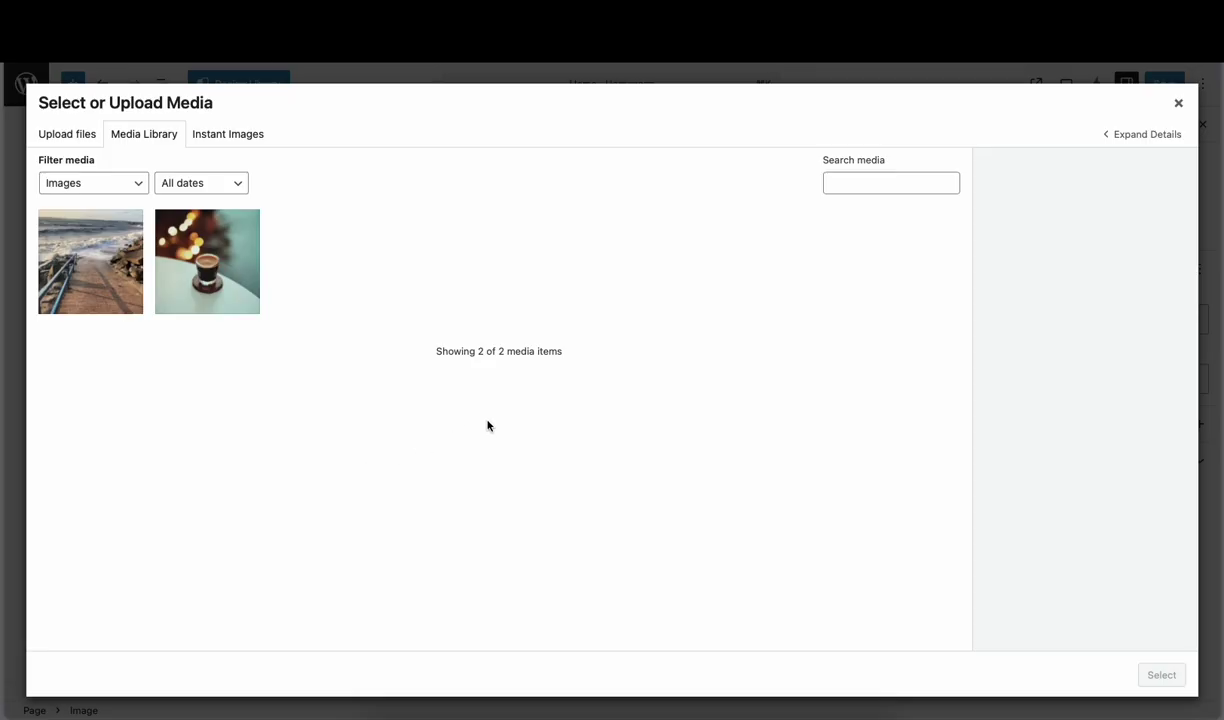
pyautogui.click(1178, 104)
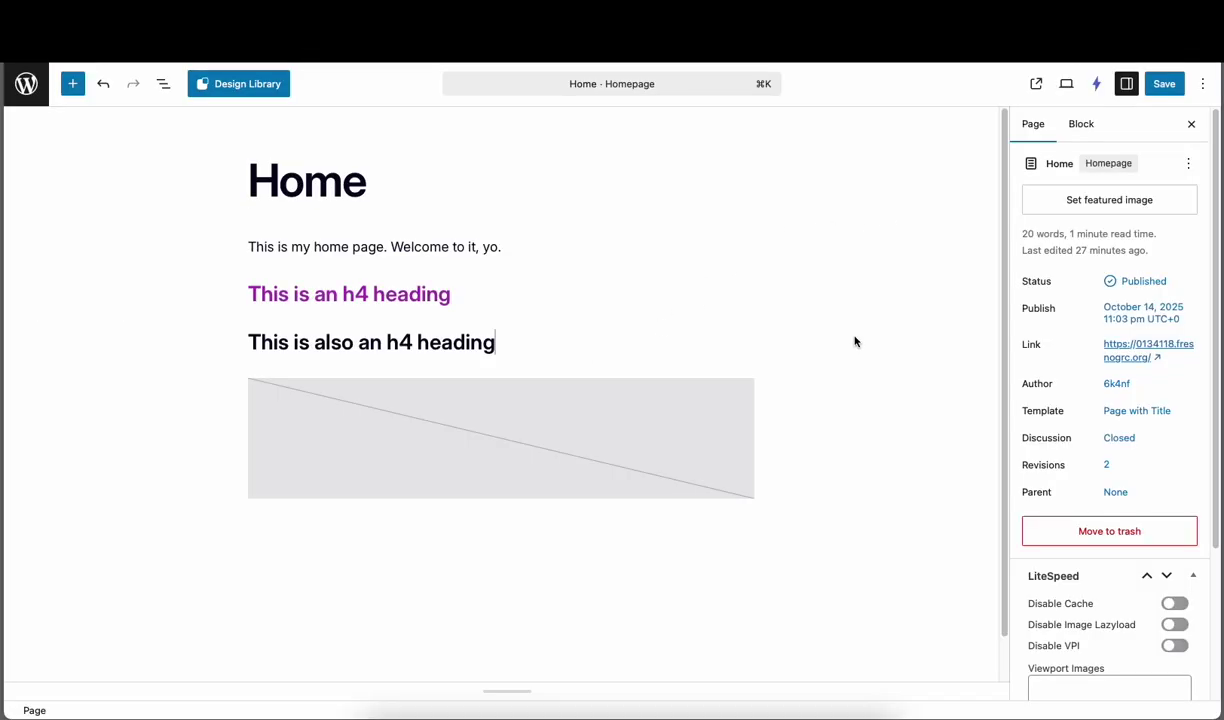
# Step: Save the Home page and return to the list of pages
pyautogui.click(1172, 88)
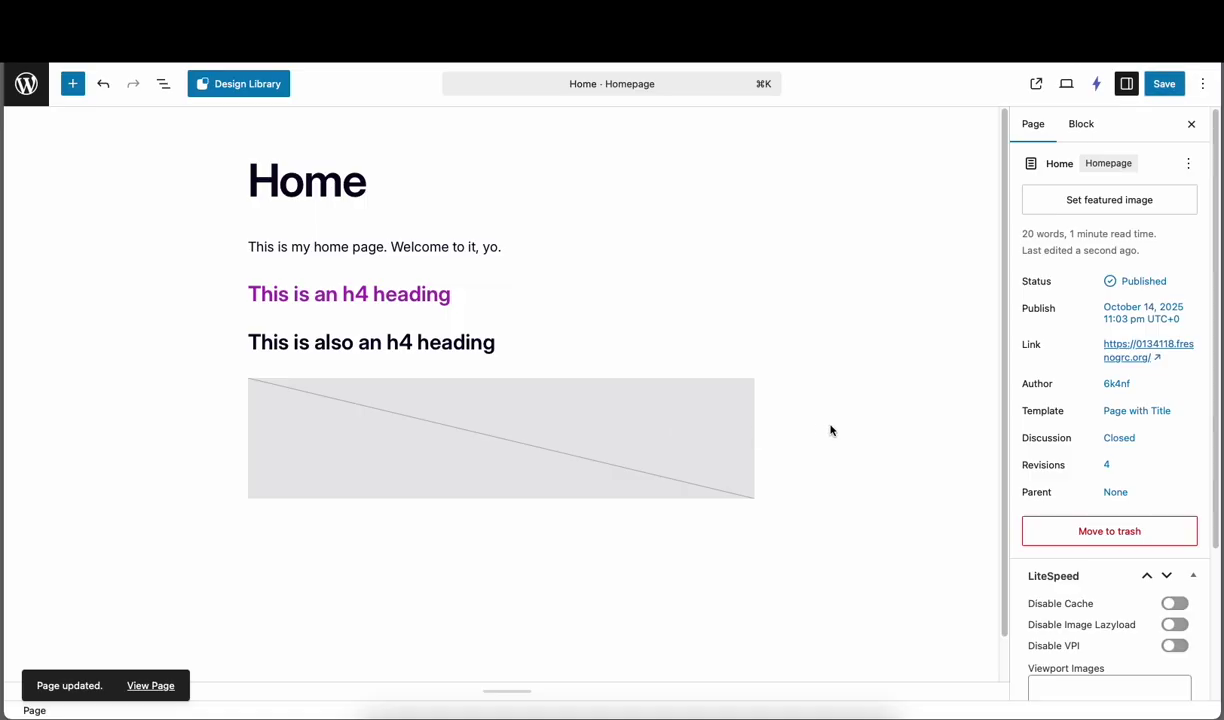
pyautogui.click(29, 95)
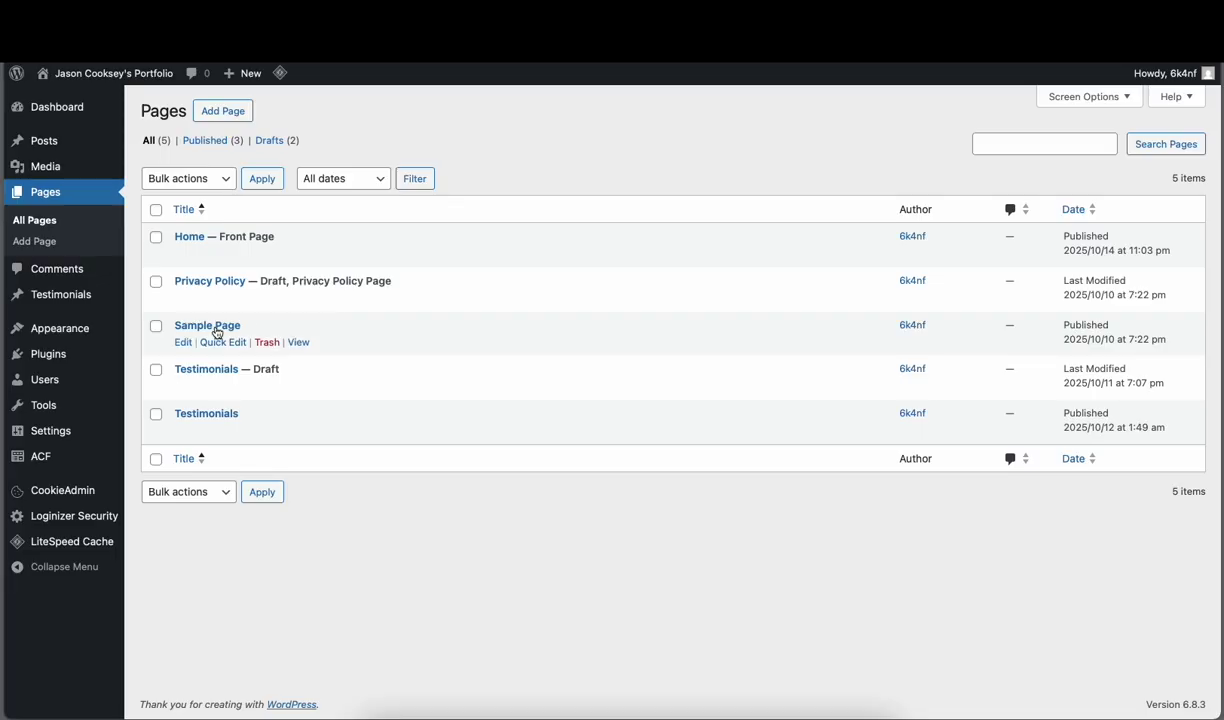
# Step: Search the plugin directory for "instant images" and look through the results for alternative image plugins
pyautogui.click(40, 355)
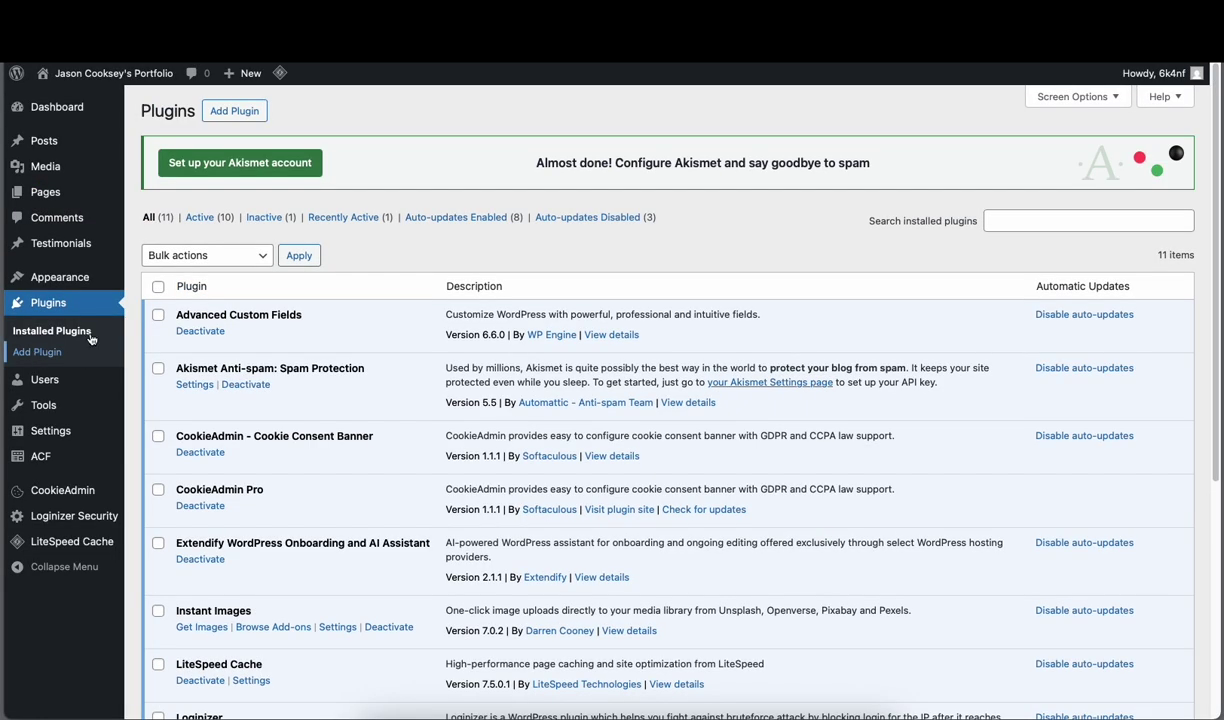
pyautogui.click(240, 112)
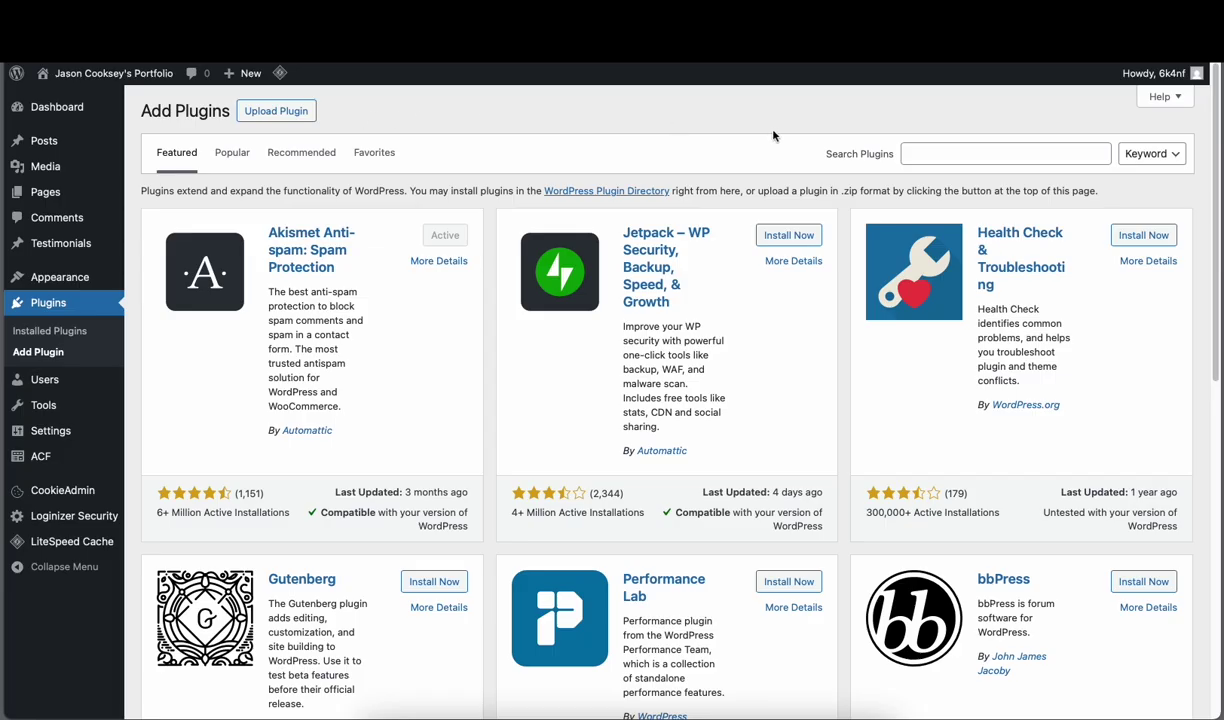
pyautogui.click(938, 153)
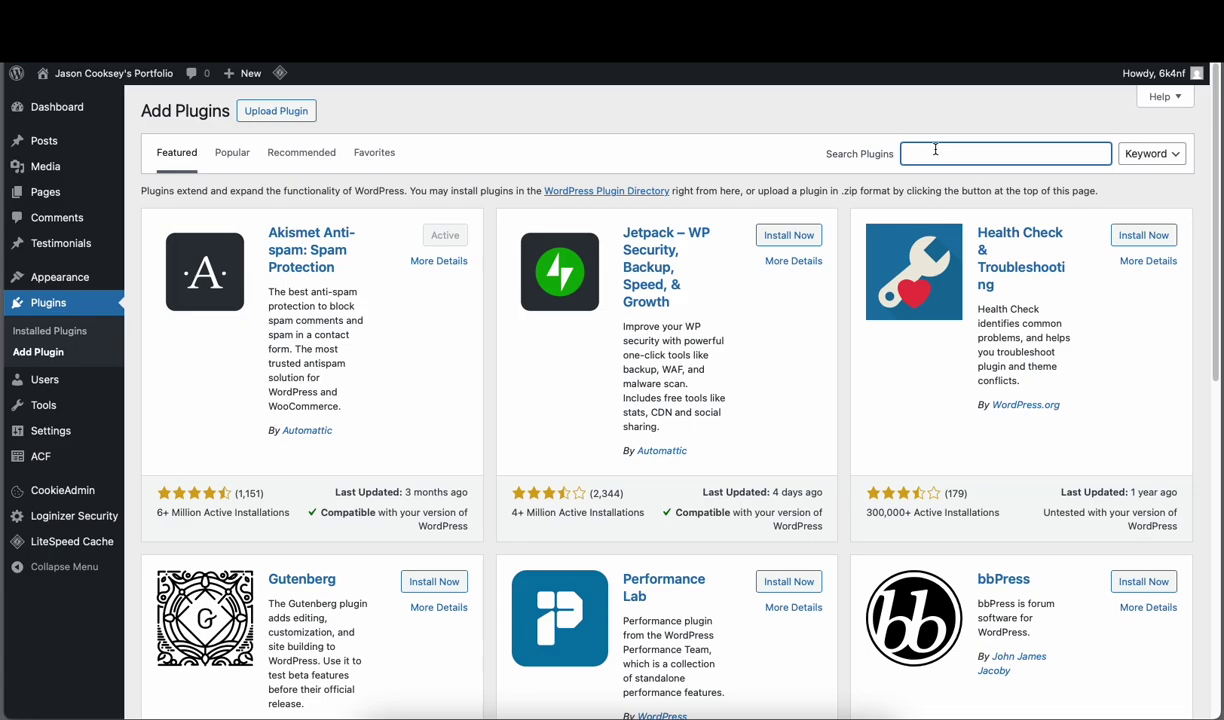
pyautogui.write('instant images')
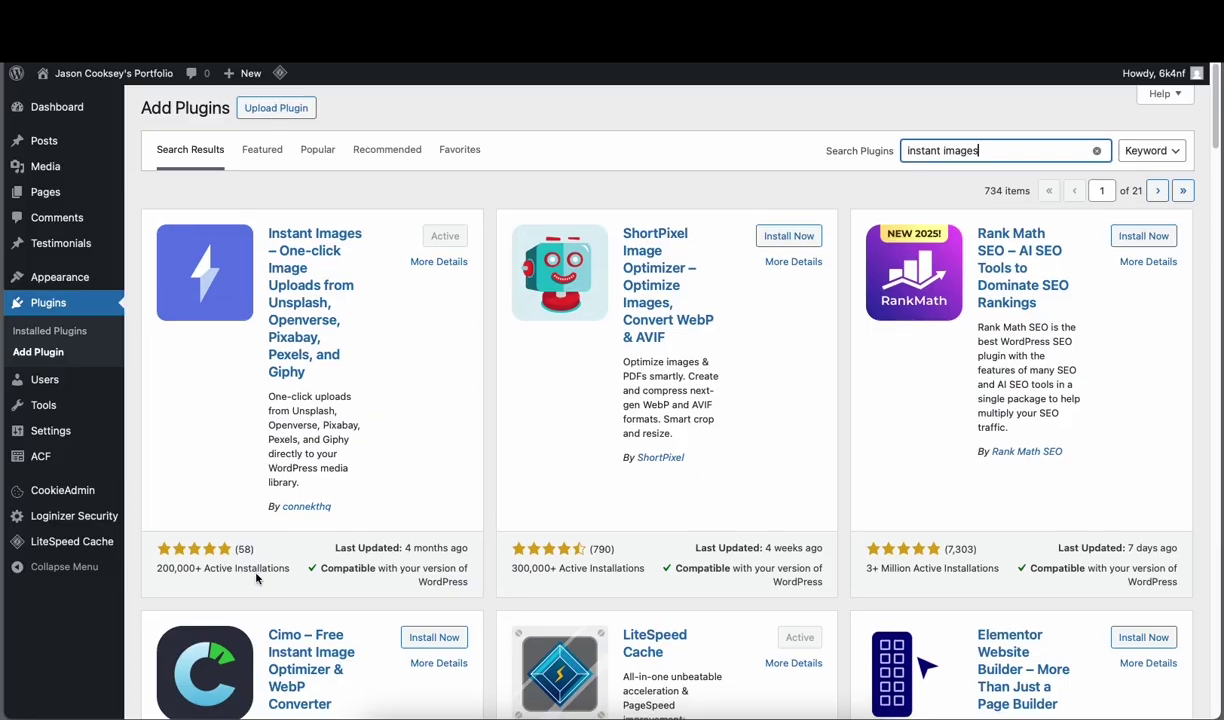
pyautogui.scroll(-3, 246, 575)
pyautogui.scroll(-15, 256, 577)
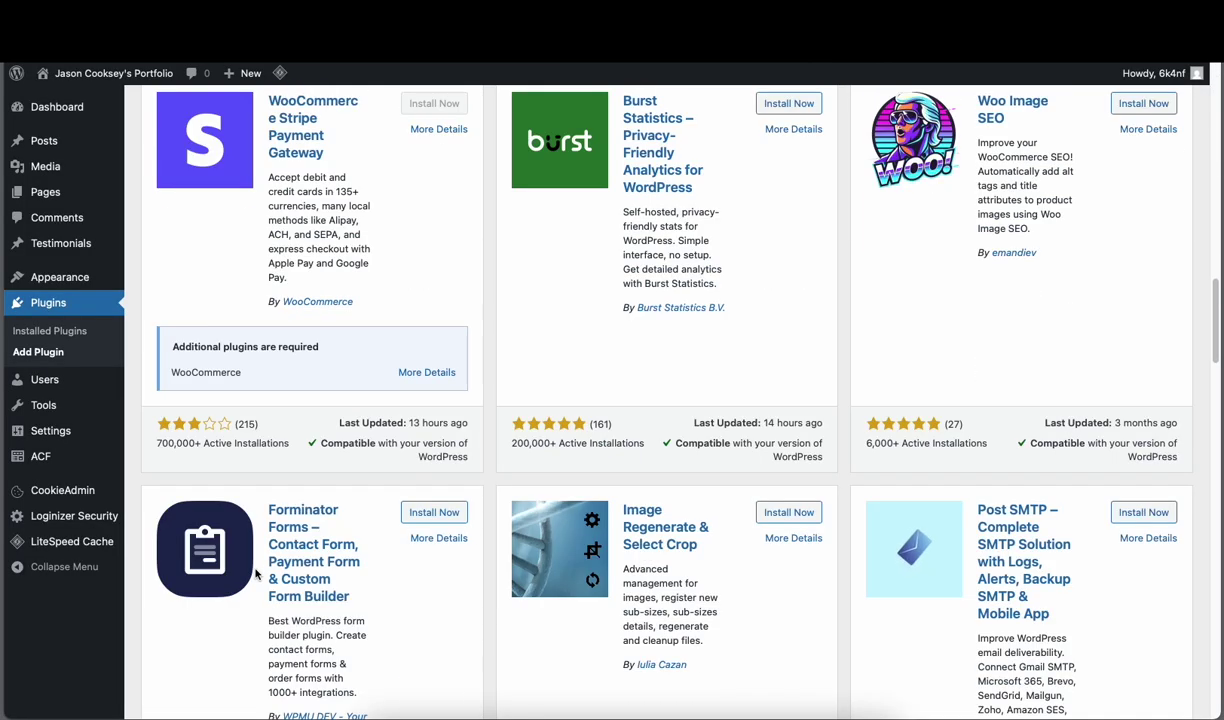
pyautogui.scroll(-5, 267, 571)
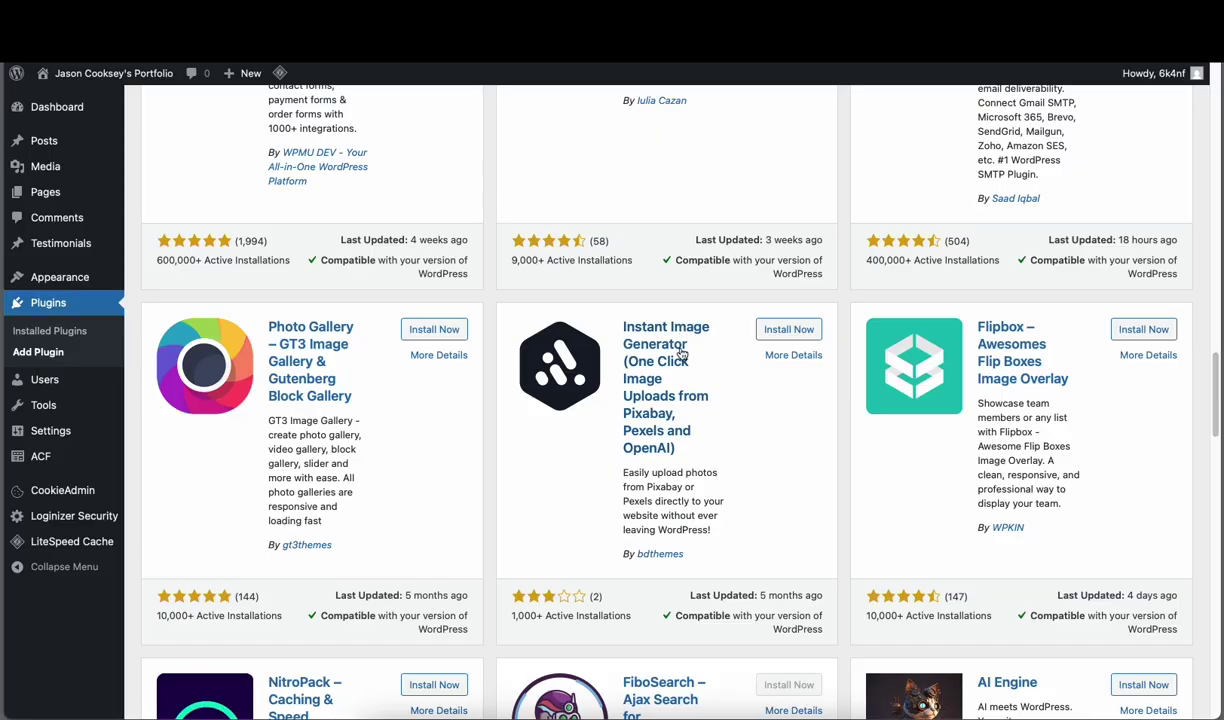
pyautogui.scroll(4, 690, 350)
pyautogui.scroll(7, 688, 349)
pyautogui.scroll(6, 688, 349)
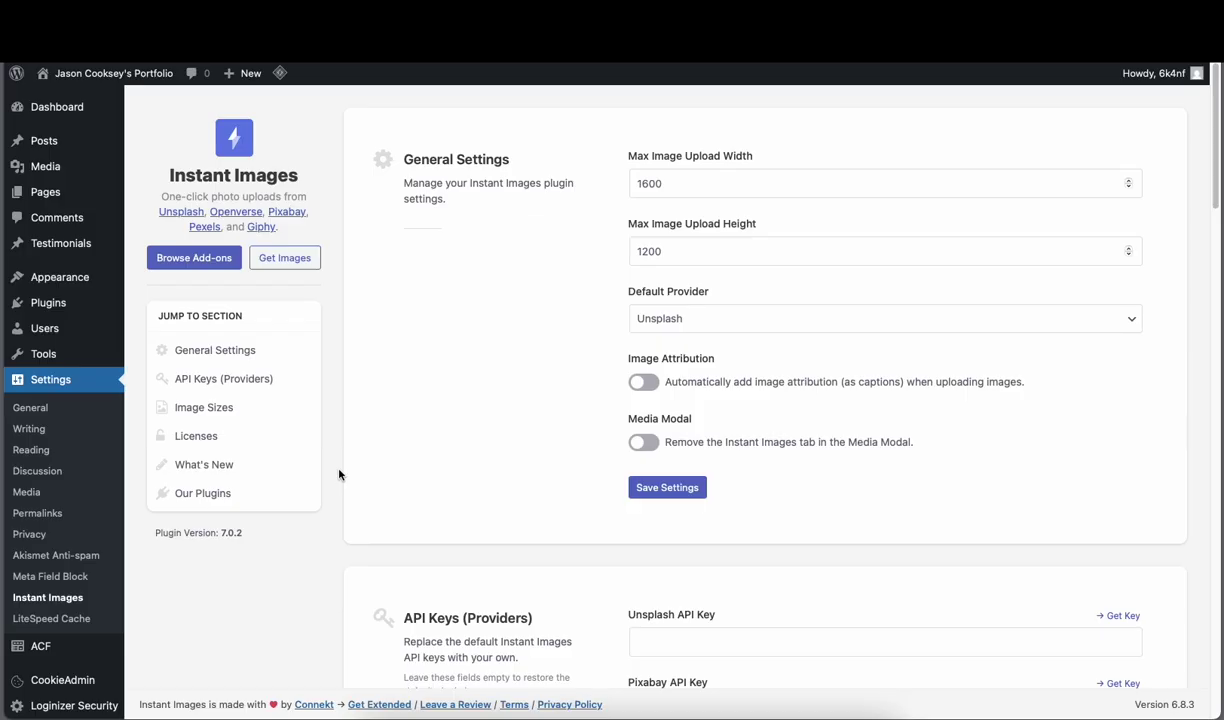
# Step: Review the provider API key fields in the Instant Images settings and open pexels.com in a separate browser tab
pyautogui.scroll(-4, 472, 440)
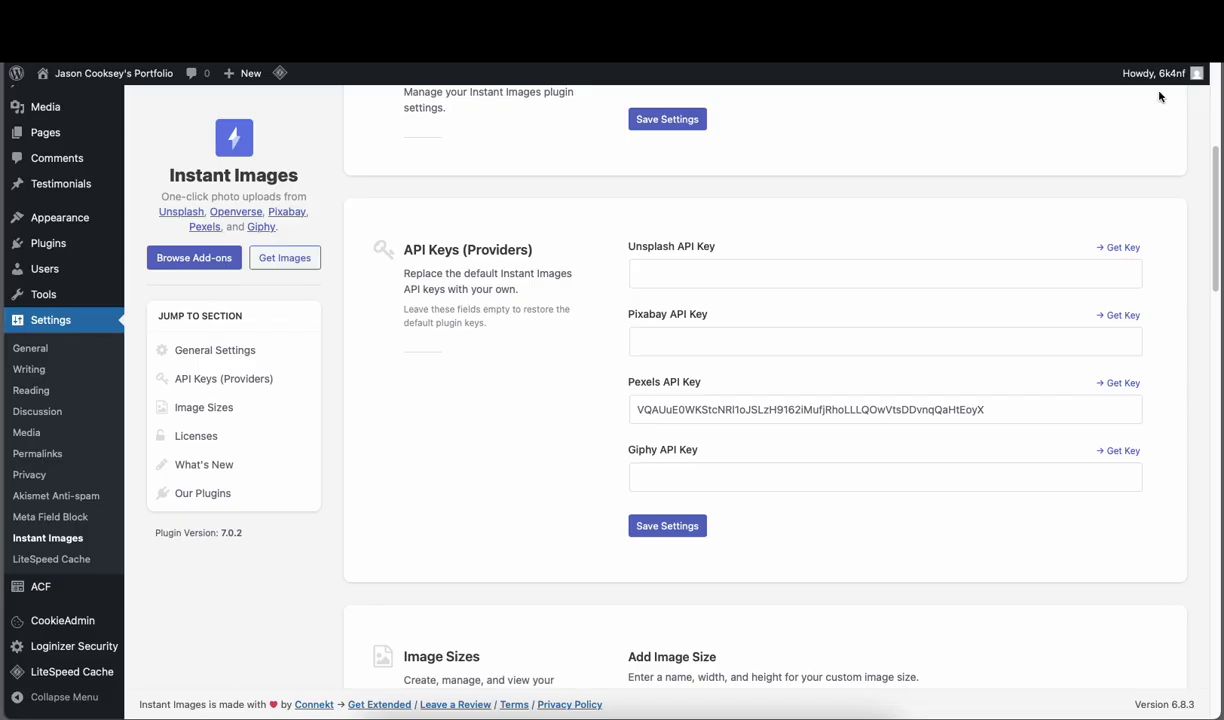
pyautogui.click(1198, 48)
pyautogui.write('pexels.com')
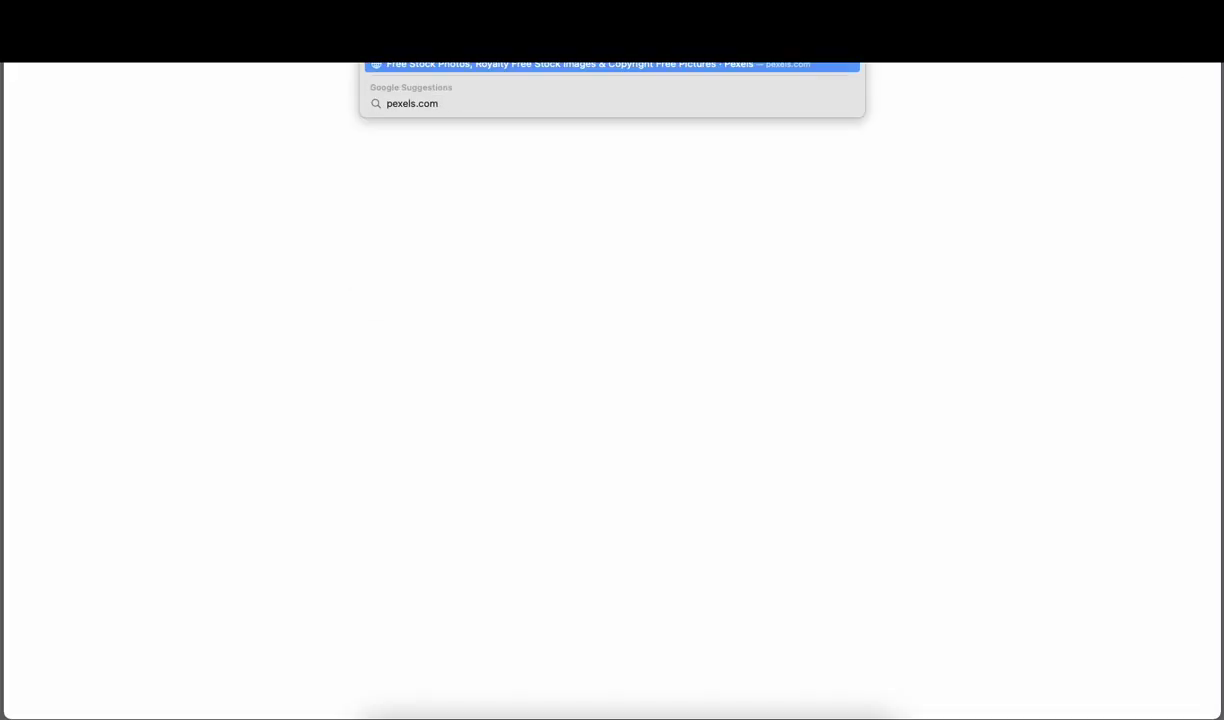
pyautogui.press('Return')
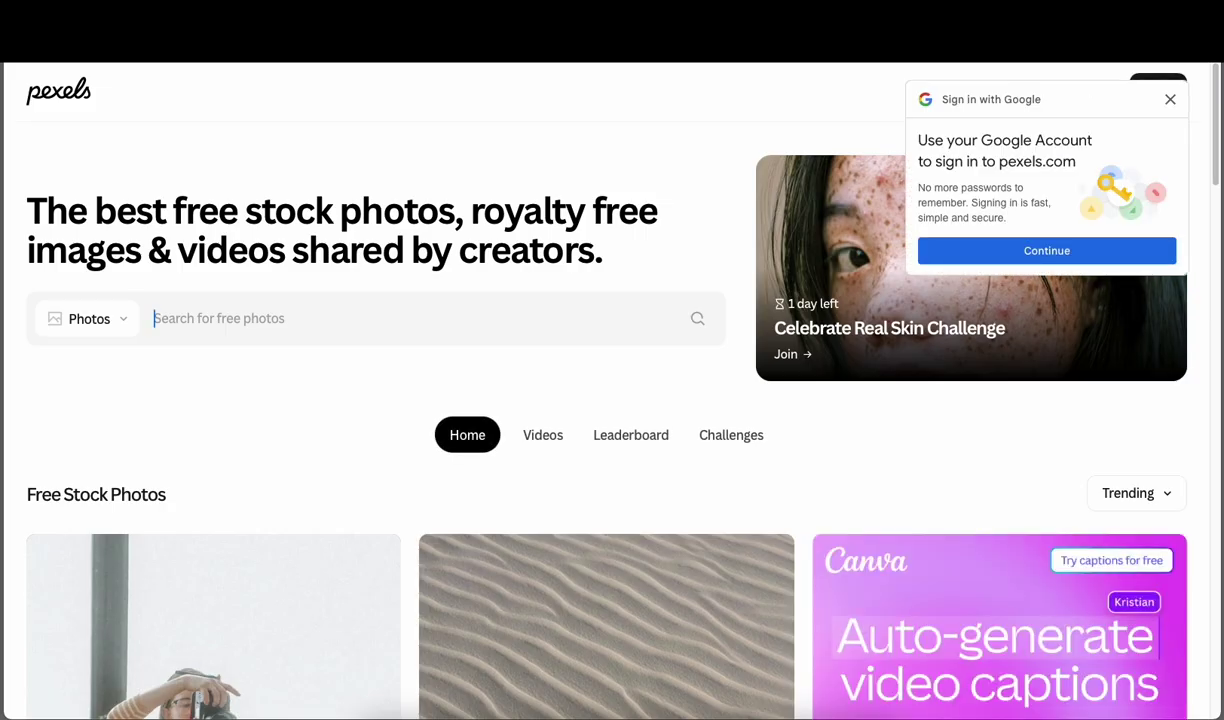
pyautogui.click(702, 158)
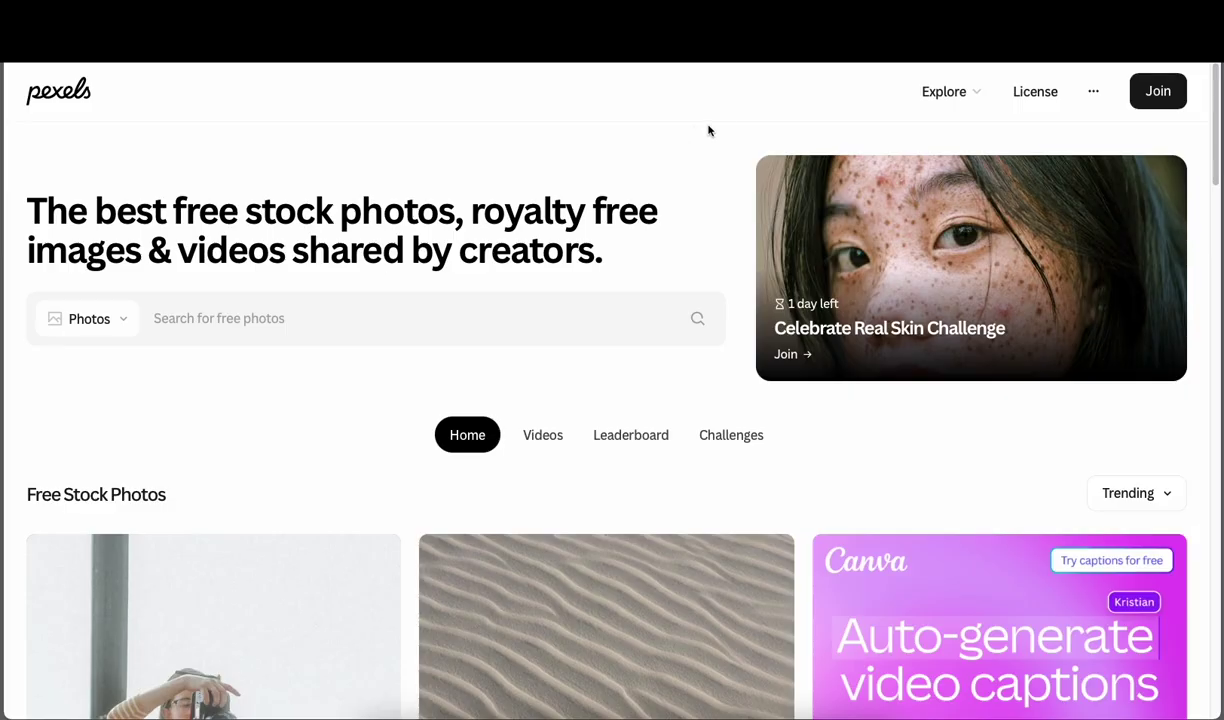
# Step: Start joining Pexels with Download content as the main use, switch to the login form and log in to the existing account
pyautogui.click(1160, 95)
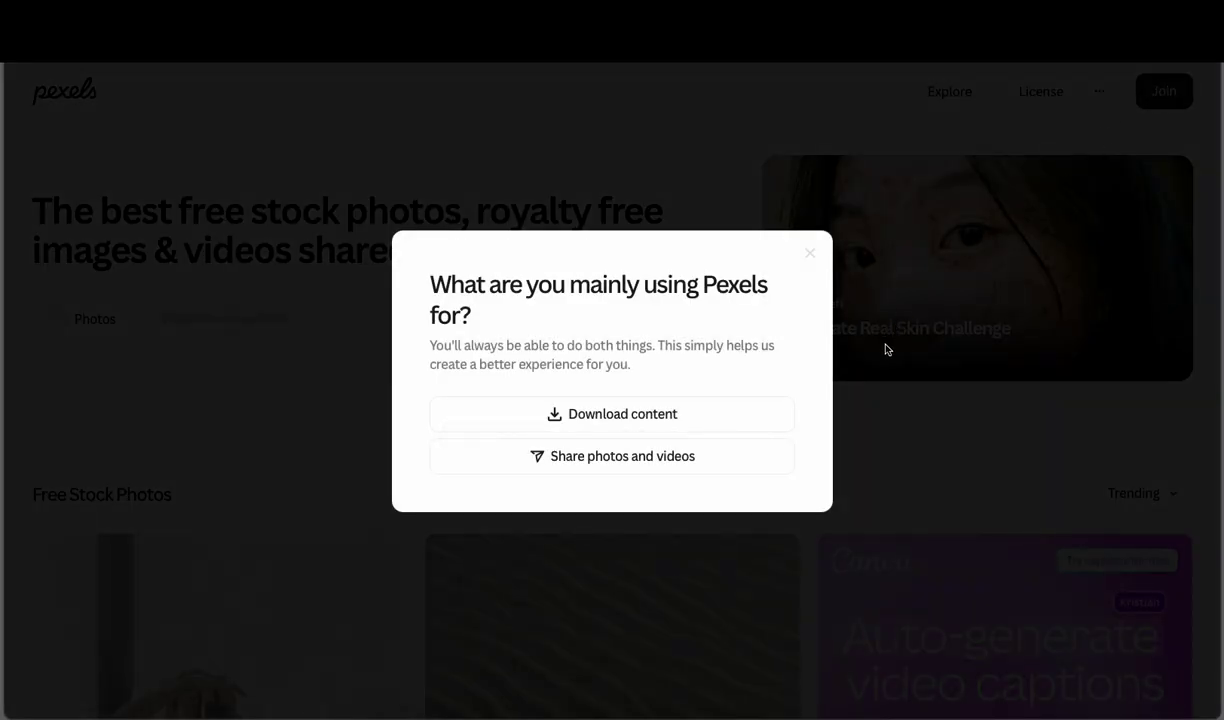
pyautogui.click(640, 415)
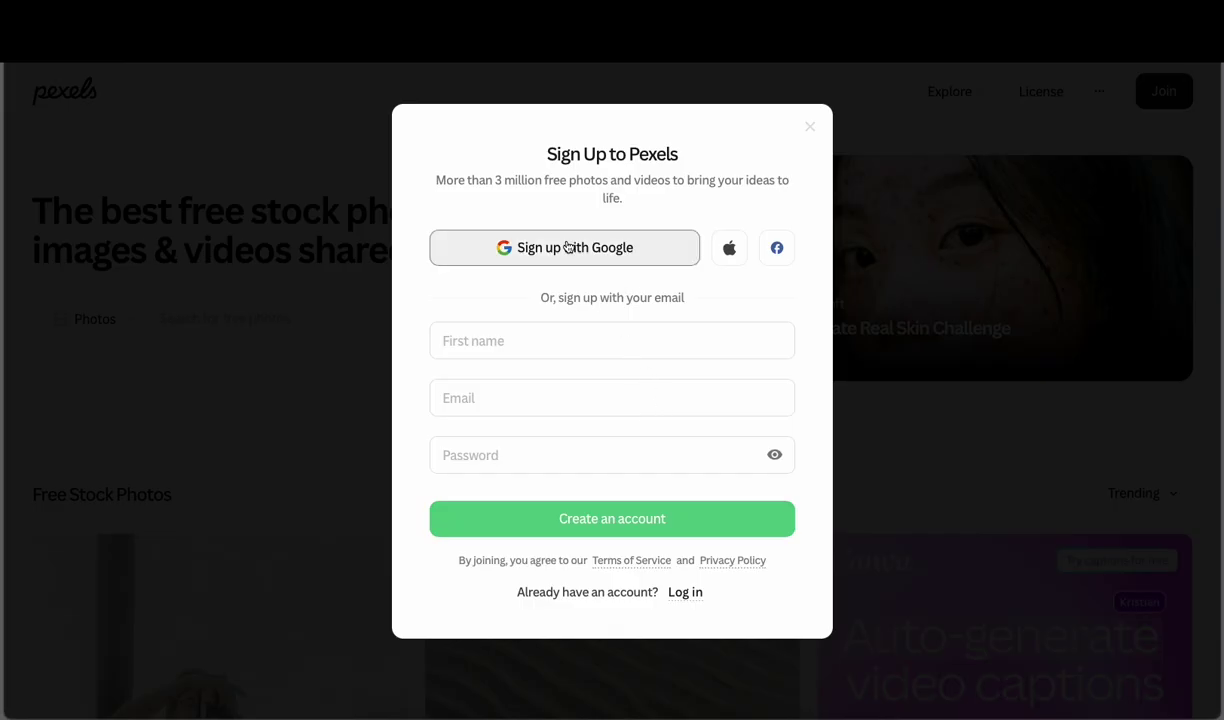
pyautogui.click(547, 340)
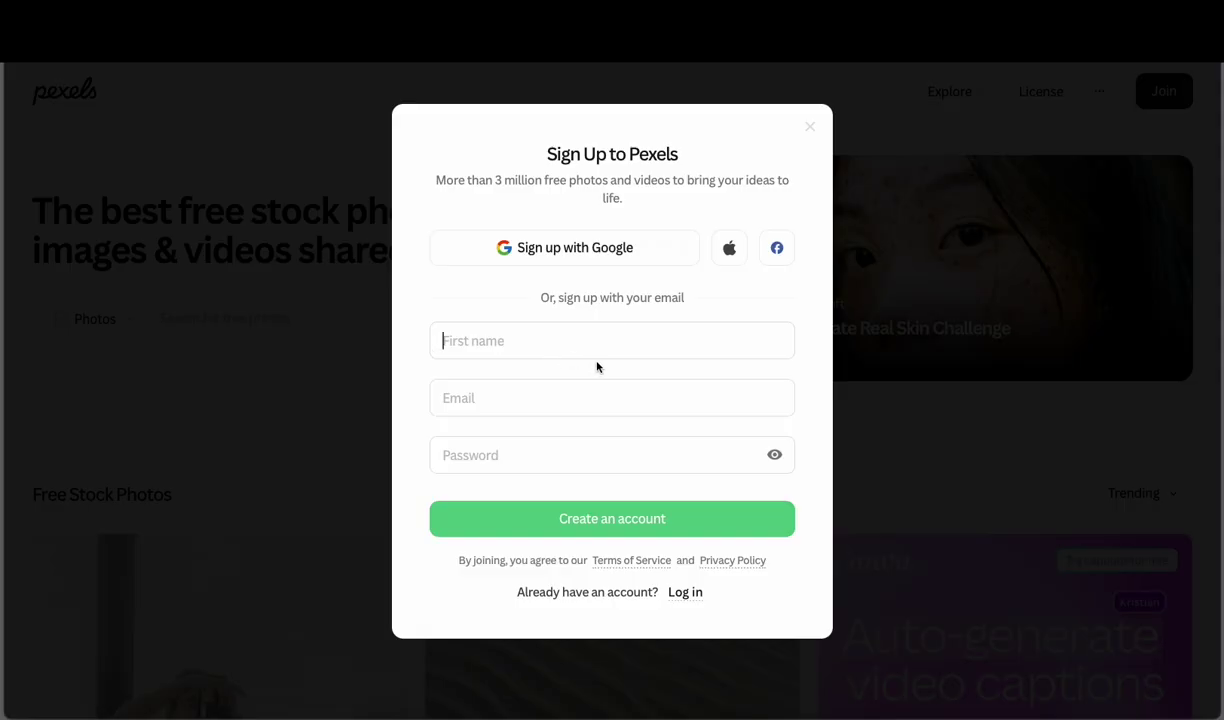
pyautogui.click(685, 592)
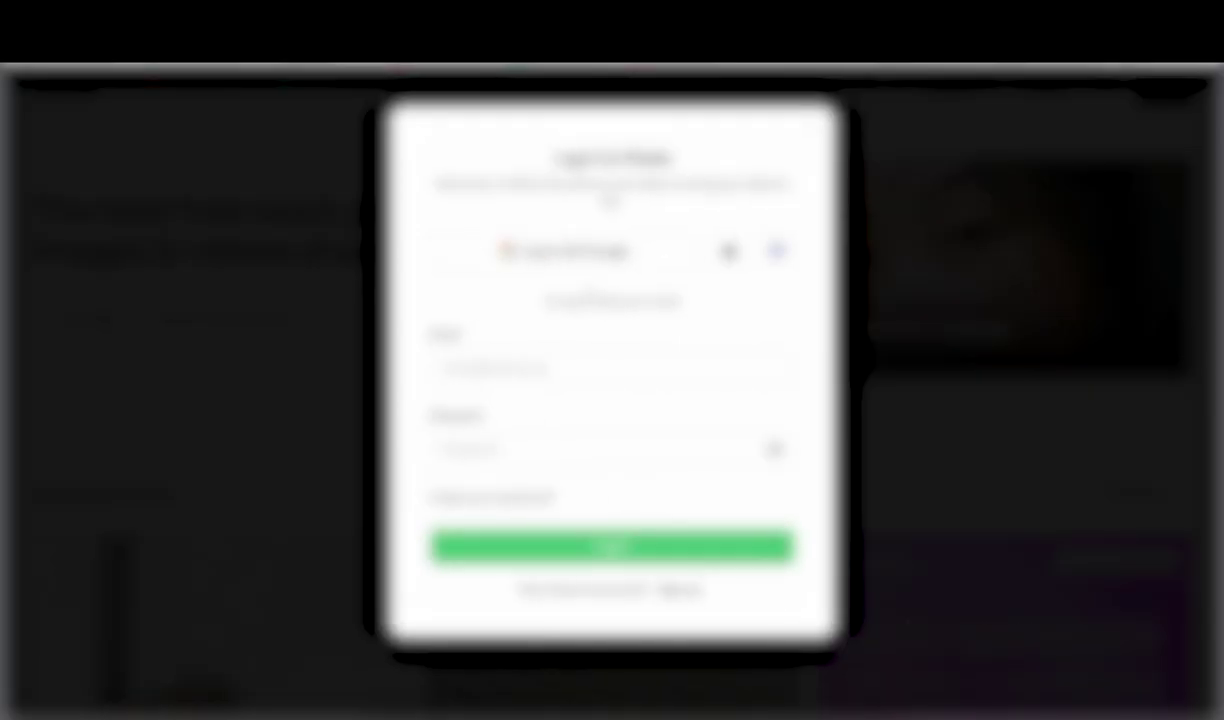
pyautogui.click(574, 254)
pyautogui.click(541, 368)
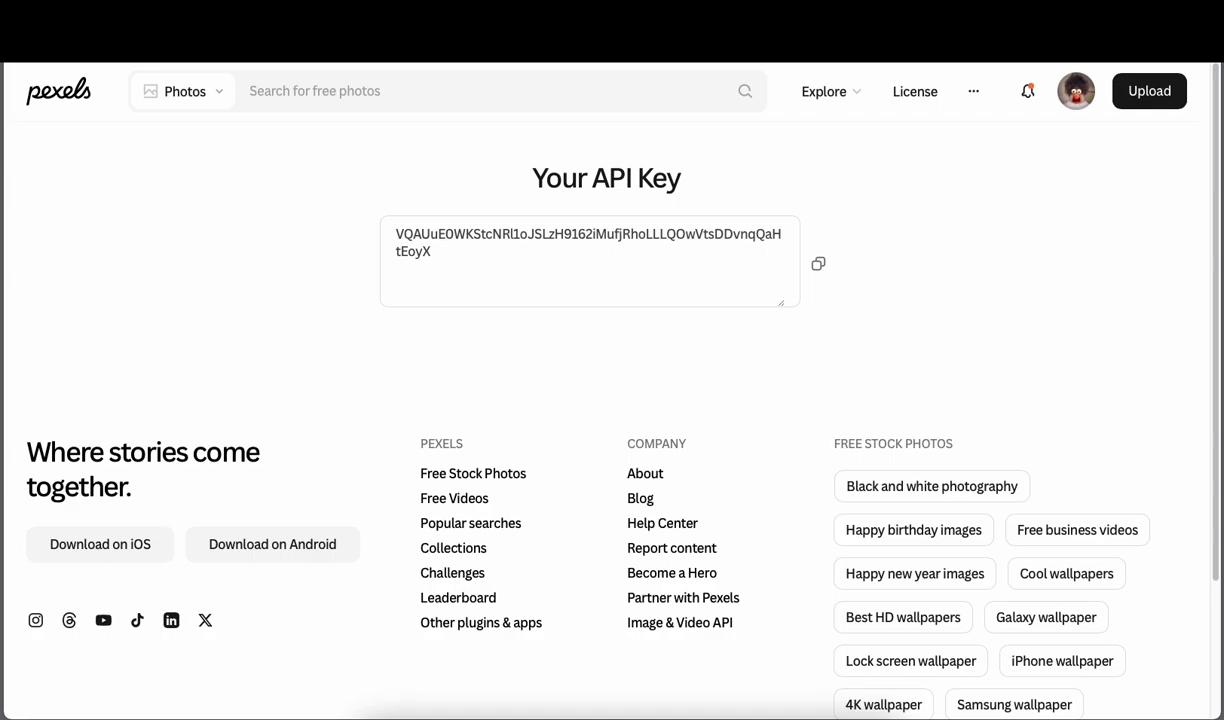
# Step: Get the Pexels API key from the Pexels site, enter it in the Instant Images Pexels API Key field and save the settings
pyautogui.press('super+l')
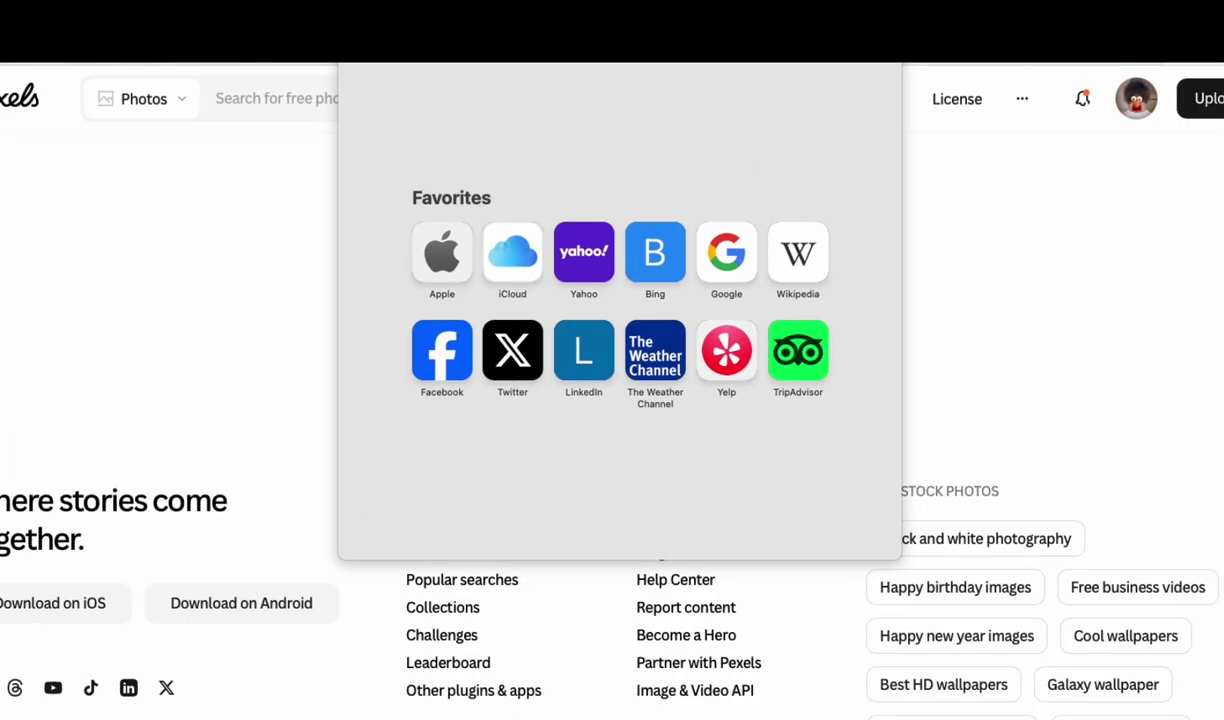
pyautogui.press('Return')
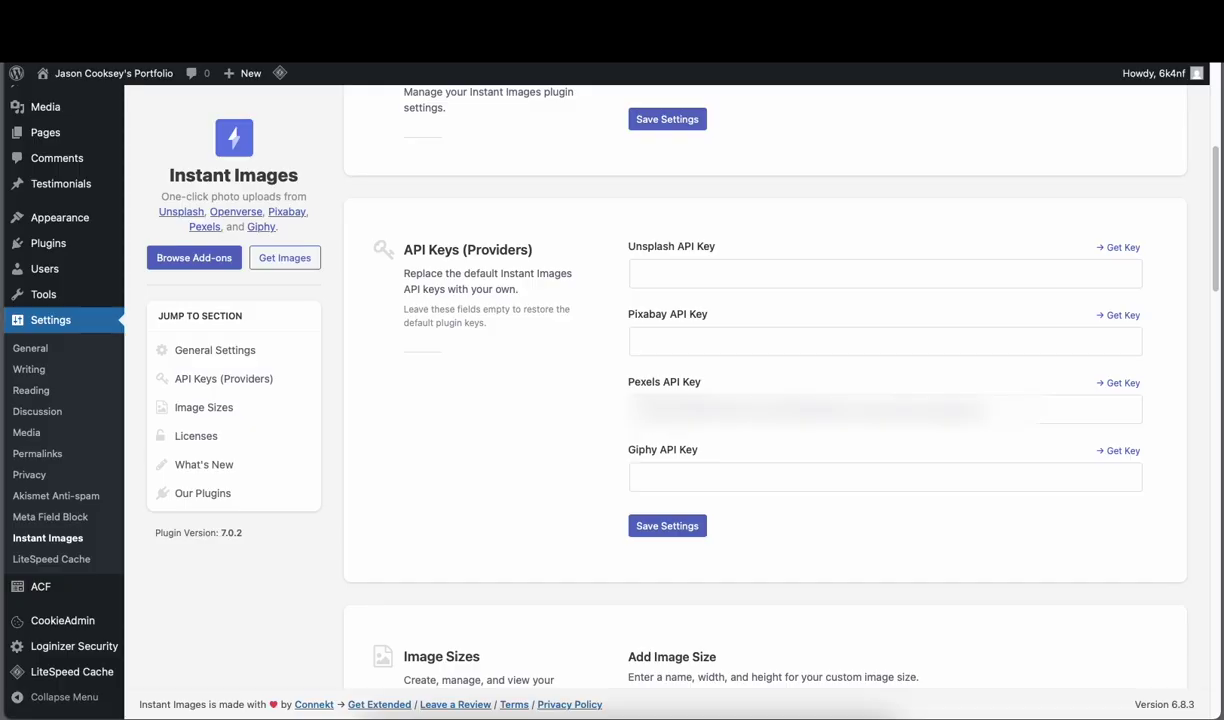
pyautogui.click(885, 409)
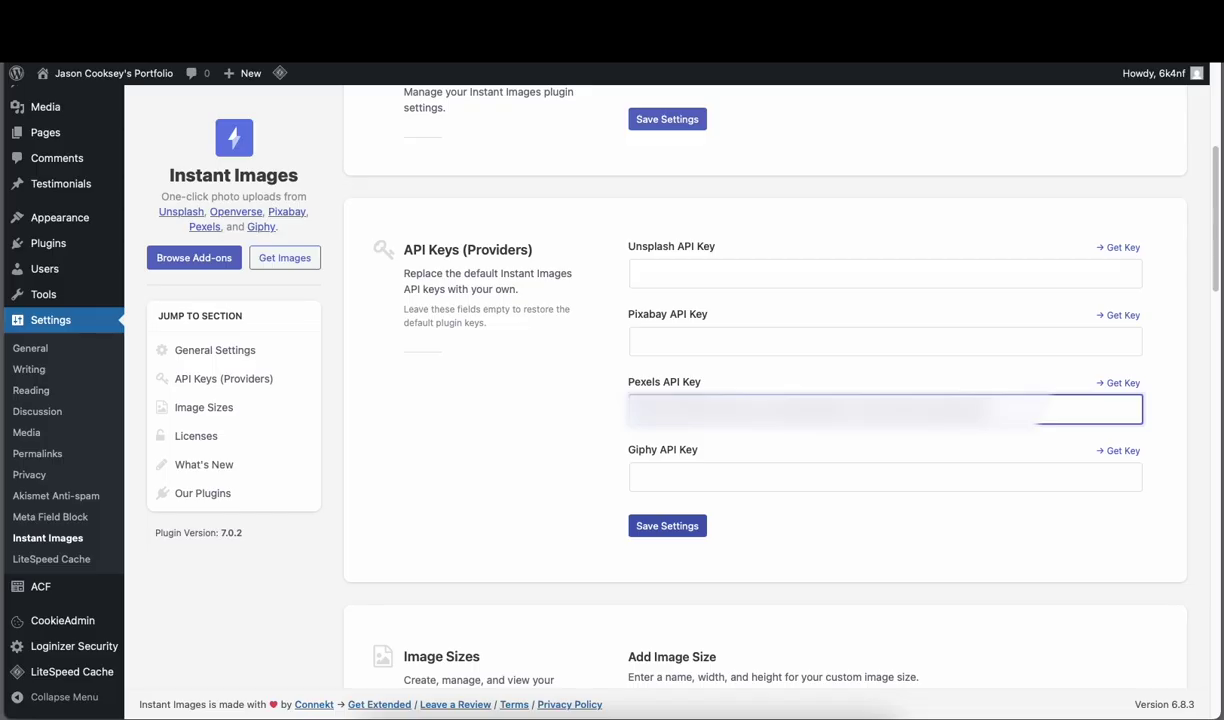
pyautogui.click(667, 526)
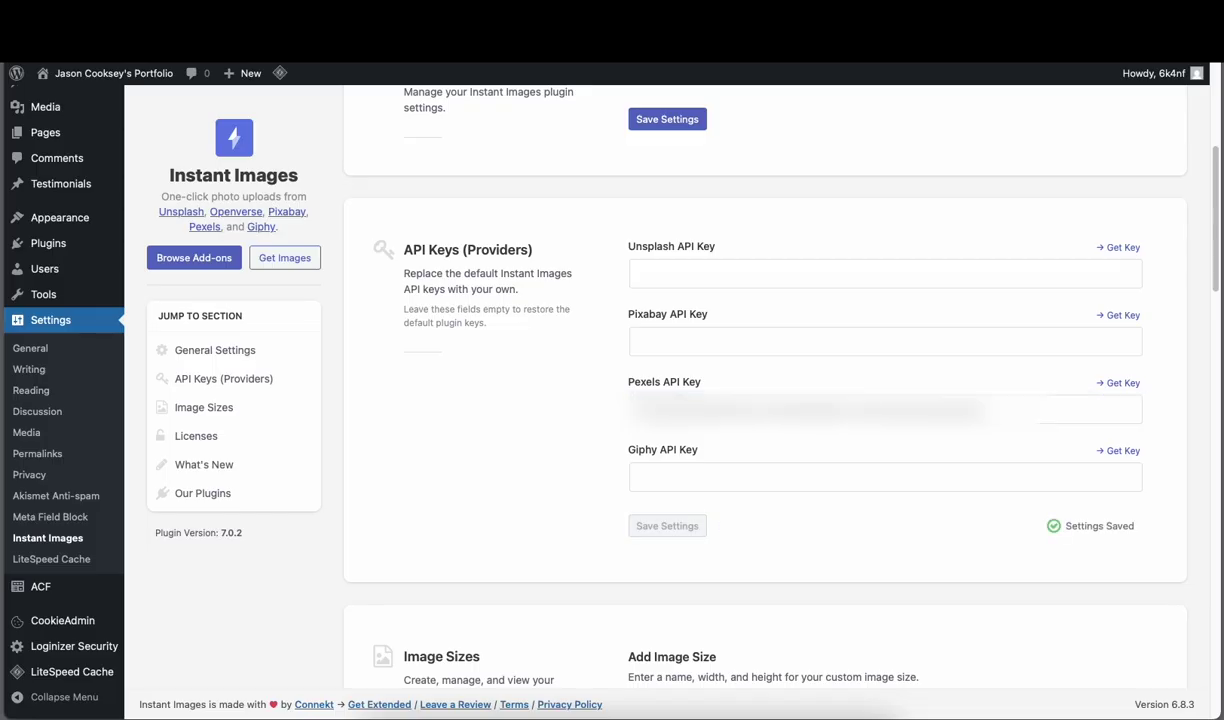
pyautogui.scroll(-10, 765, 400)
pyautogui.scroll(20, 765, 400)
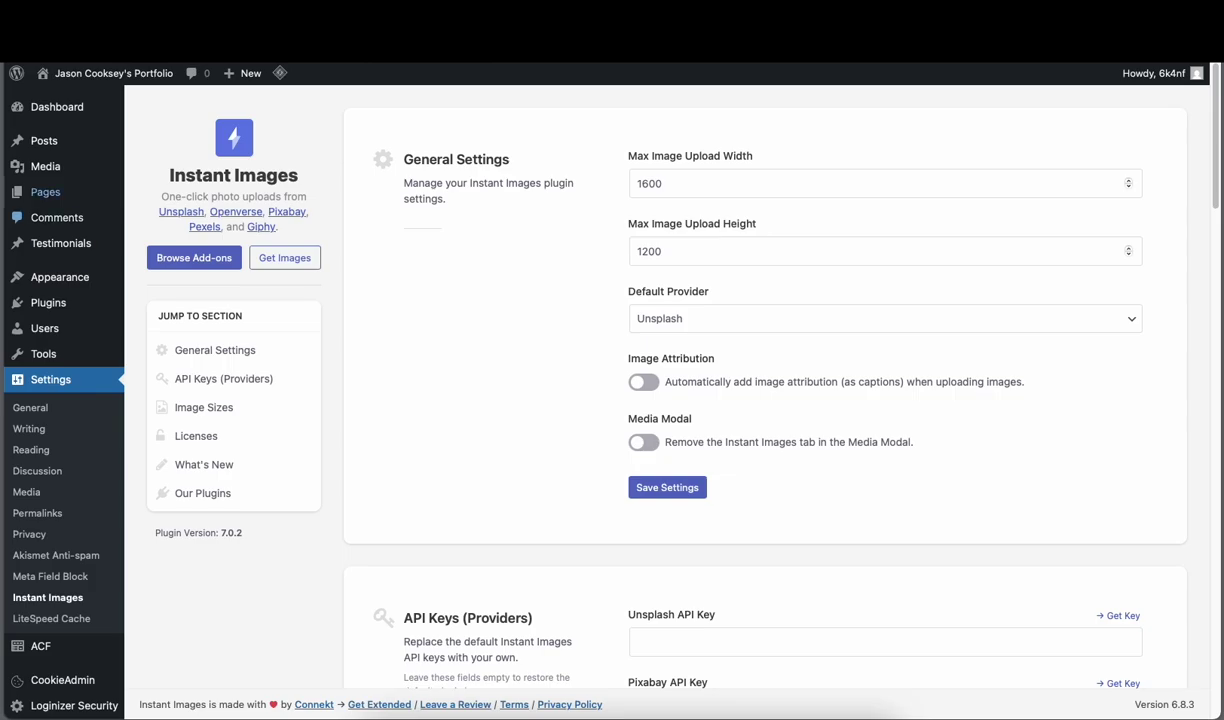
# Step: Open the Home page for editing and open the Media Library for the empty Image block
pyautogui.click(45, 191)
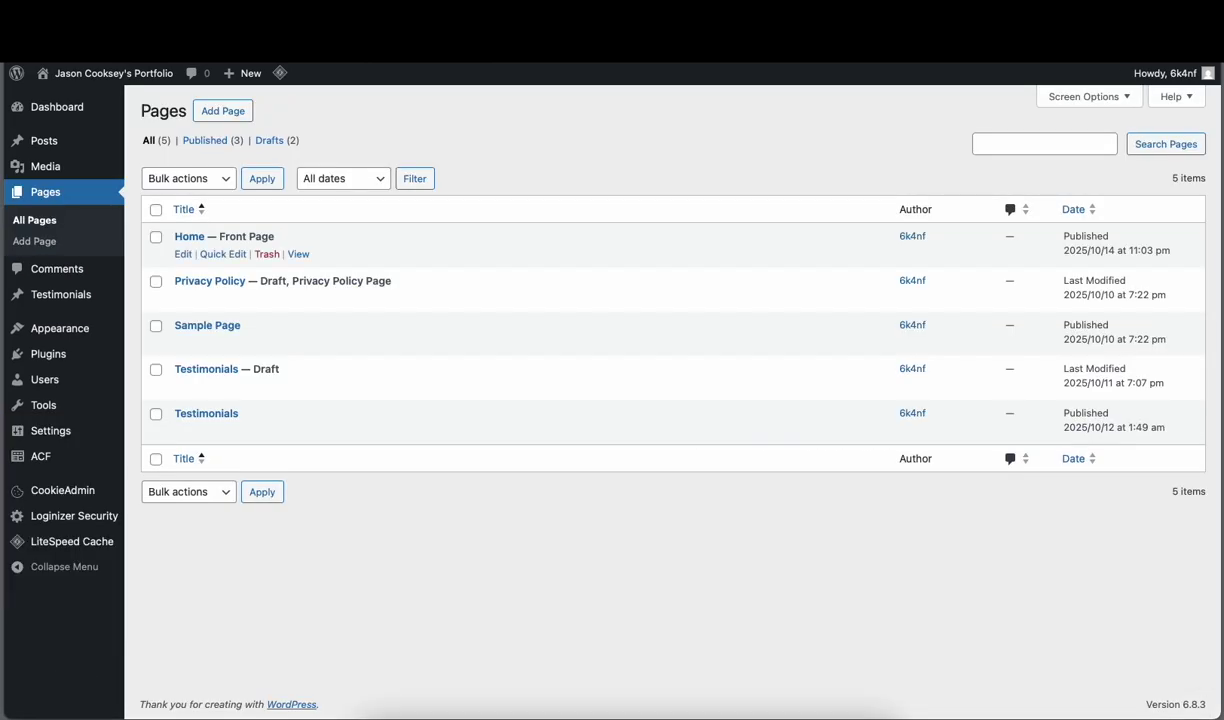
pyautogui.click(189, 237)
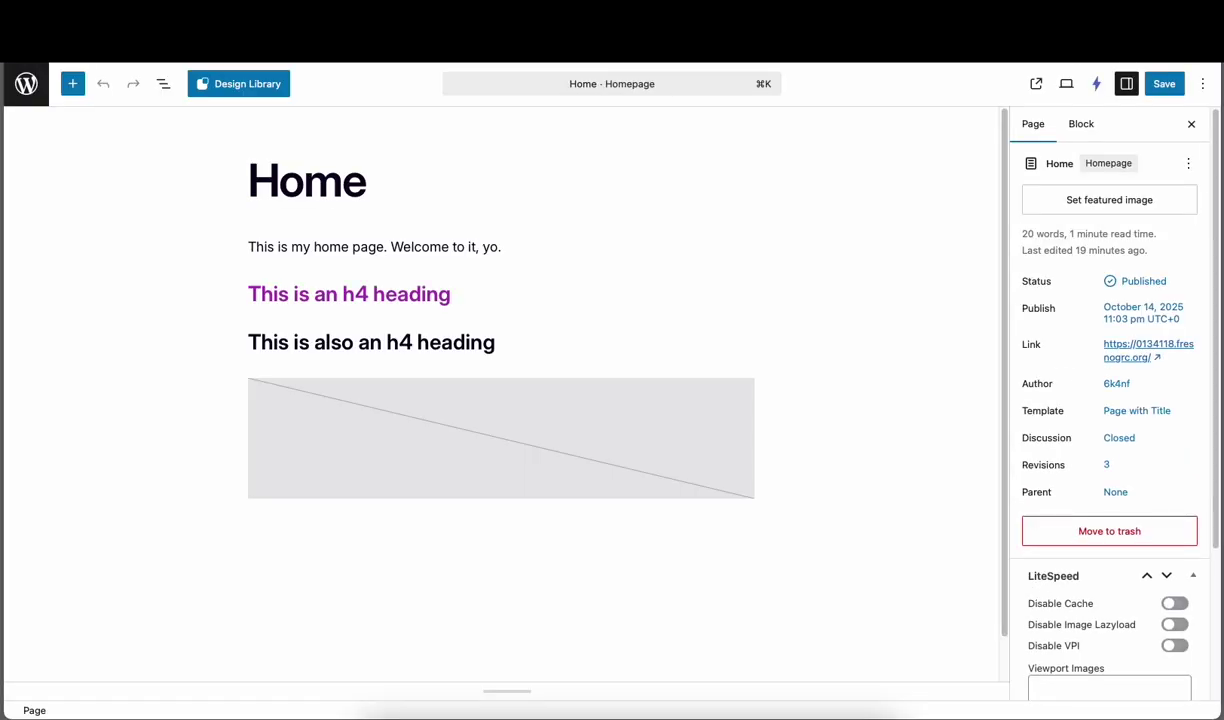
pyautogui.click(480, 438)
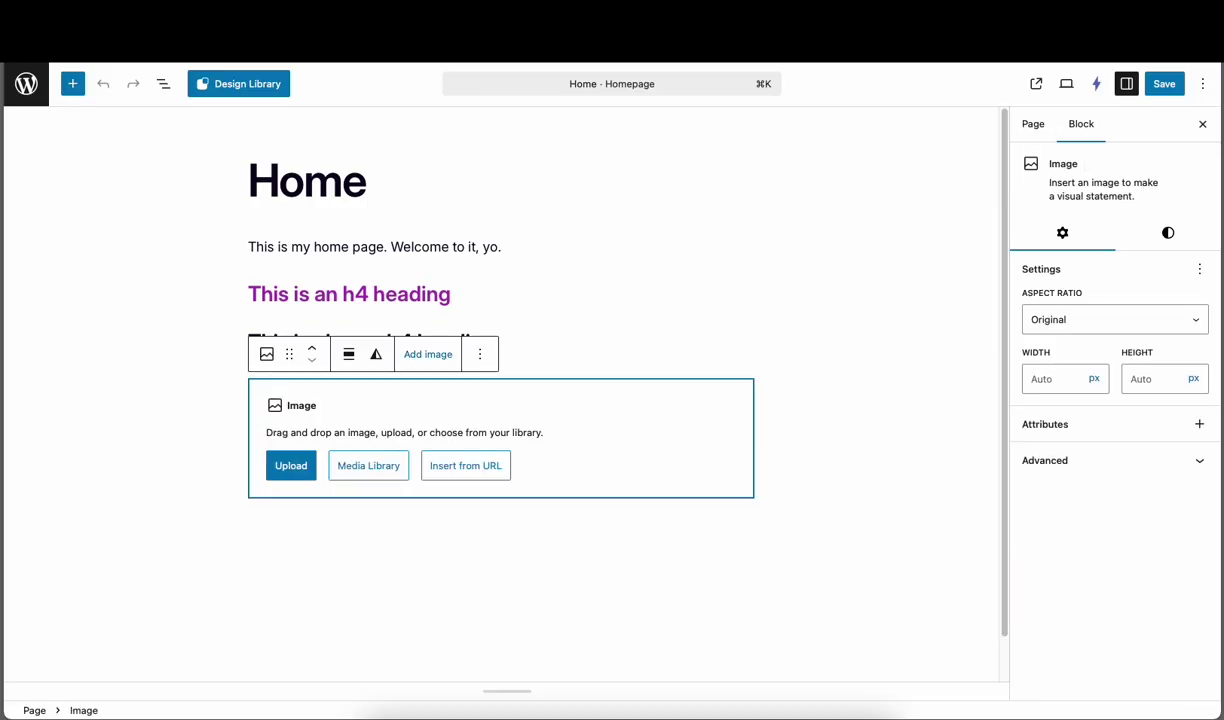
pyautogui.click(428, 354)
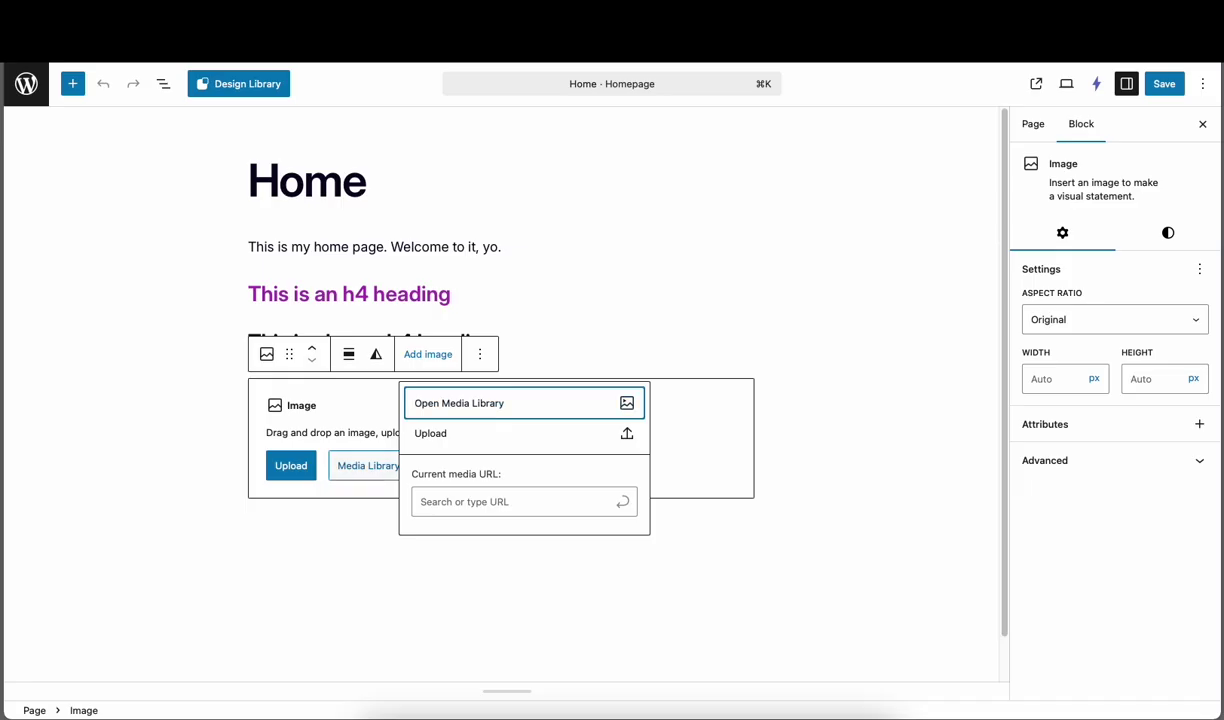
pyautogui.press('Return')
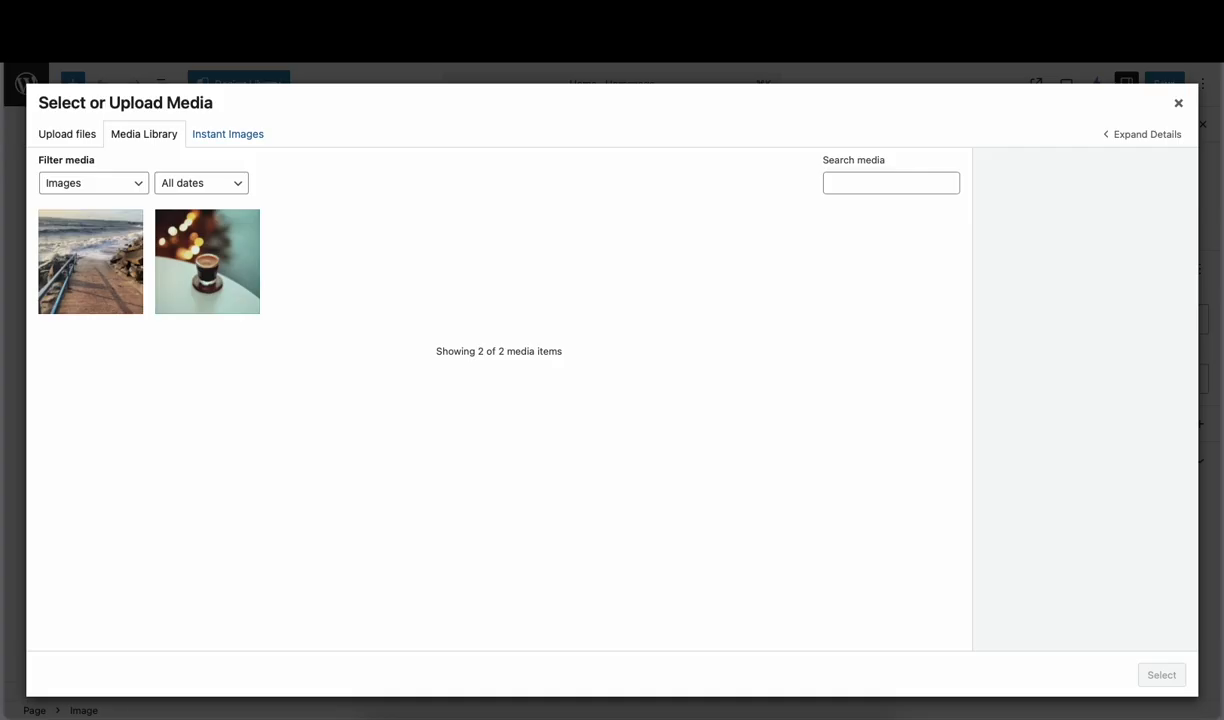
# Step: Search Unsplash through Instant Images for "sky" photos
pyautogui.click(228, 134)
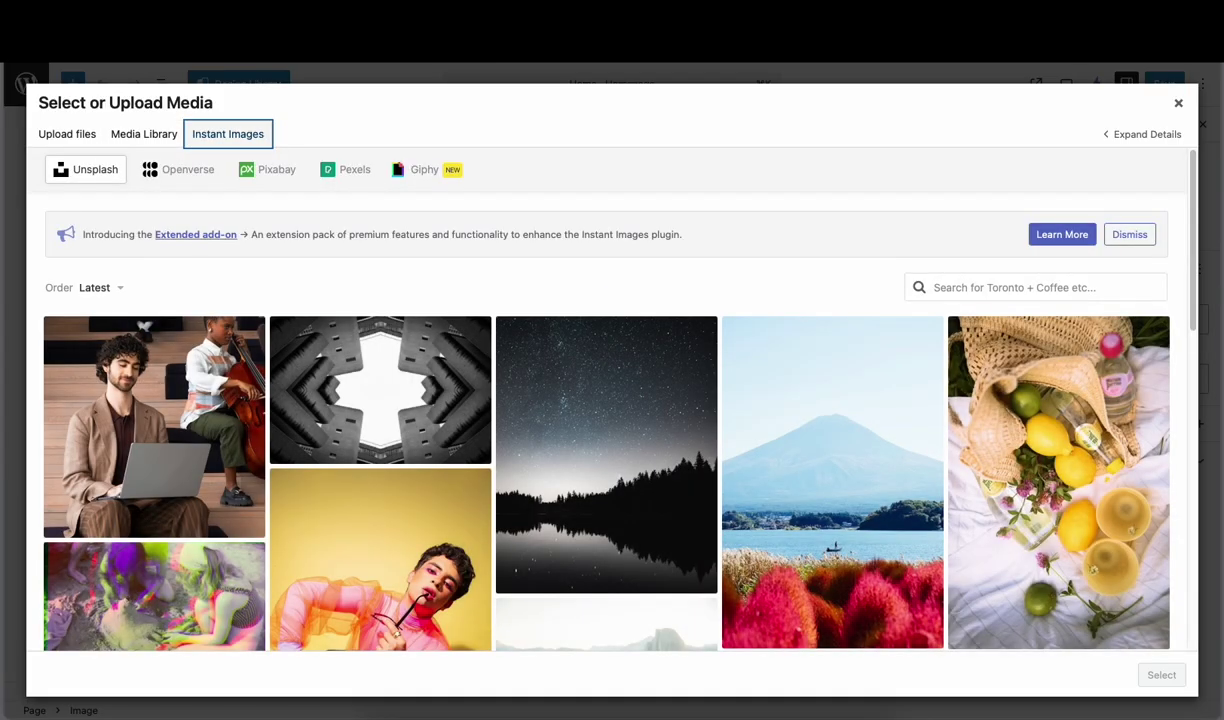
pyautogui.click(1036, 288)
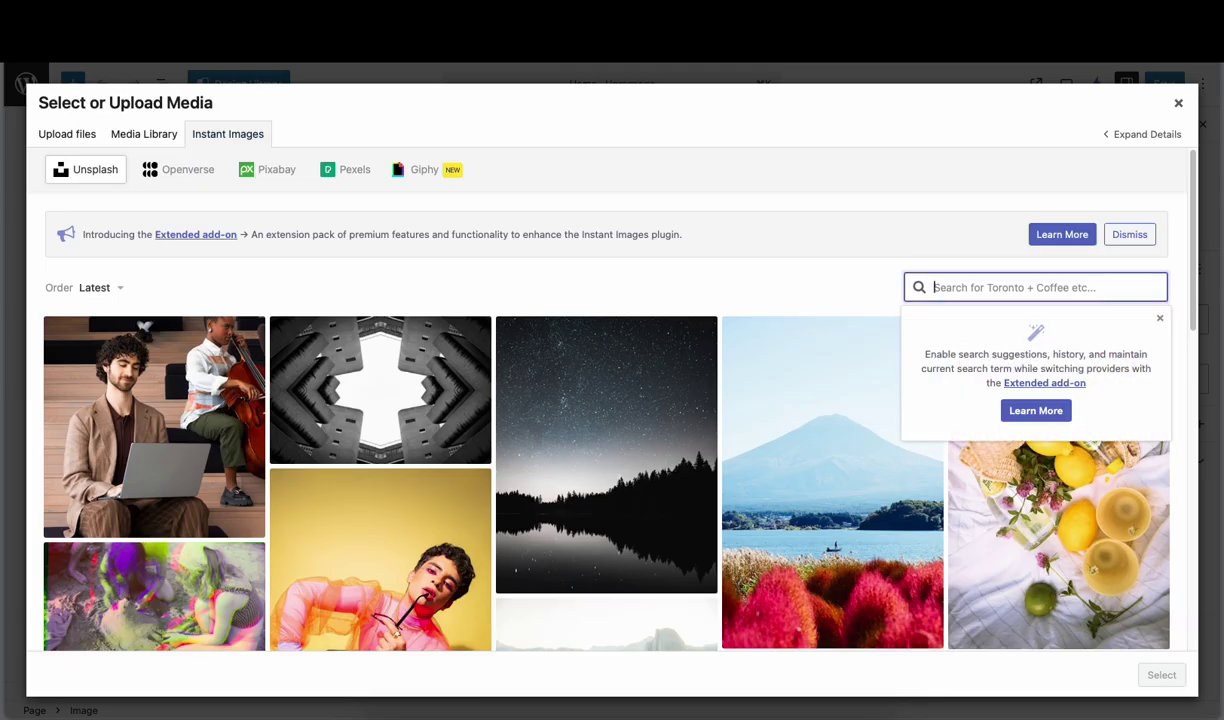
pyautogui.write('c')
pyautogui.press('BackSpace')
pyautogui.write('sky')
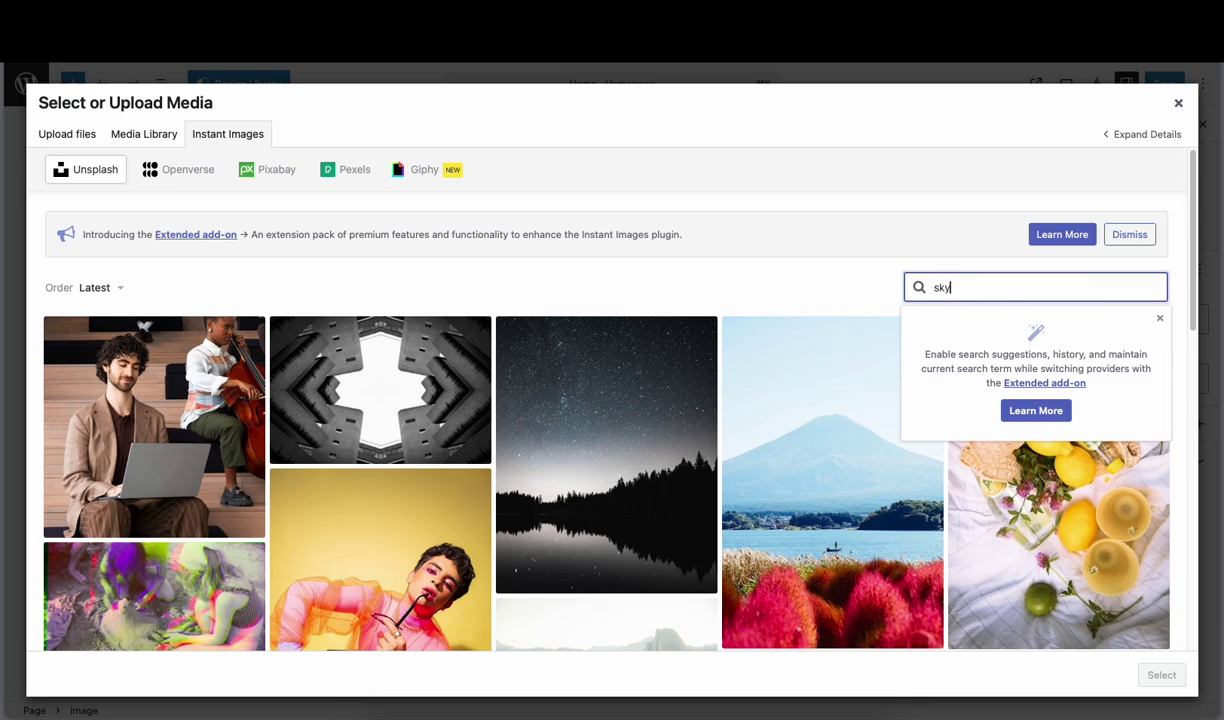
pyautogui.press('Return')
# Step: Import the photo of a green grass field under a blue sky and insert it into the Image block
pyautogui.click(388, 320)
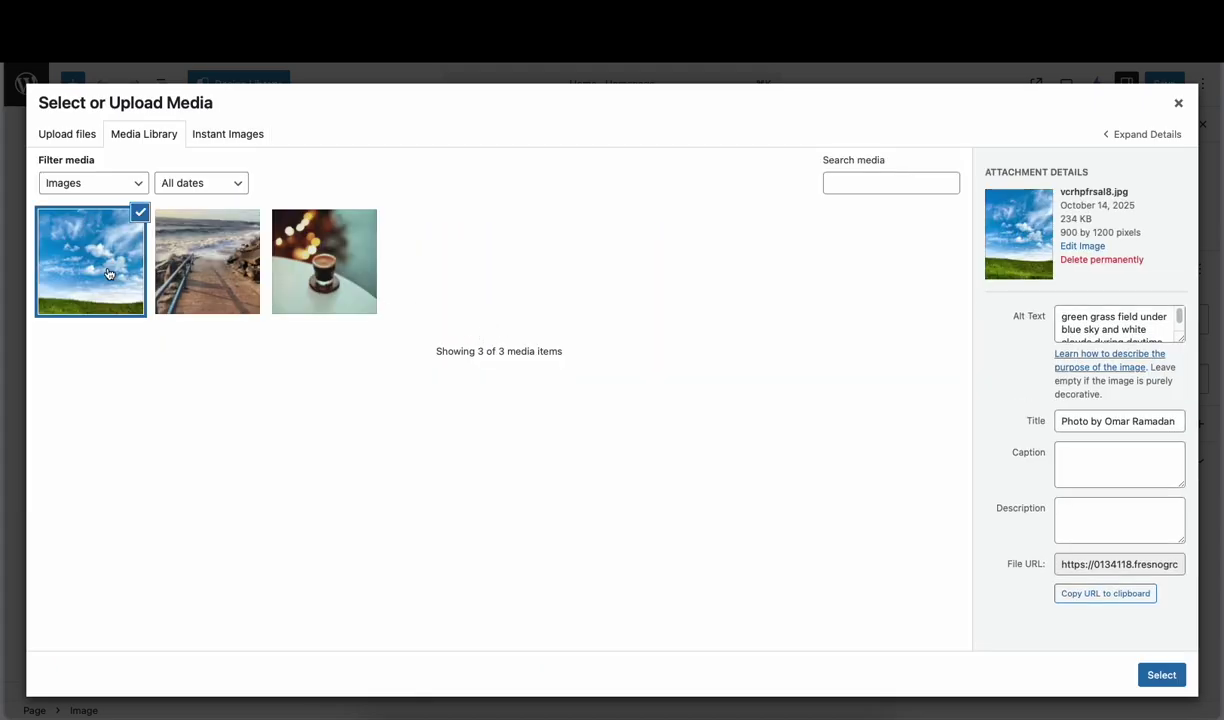
pyautogui.click(1161, 676)
pyautogui.scroll(-2, 760, 528)
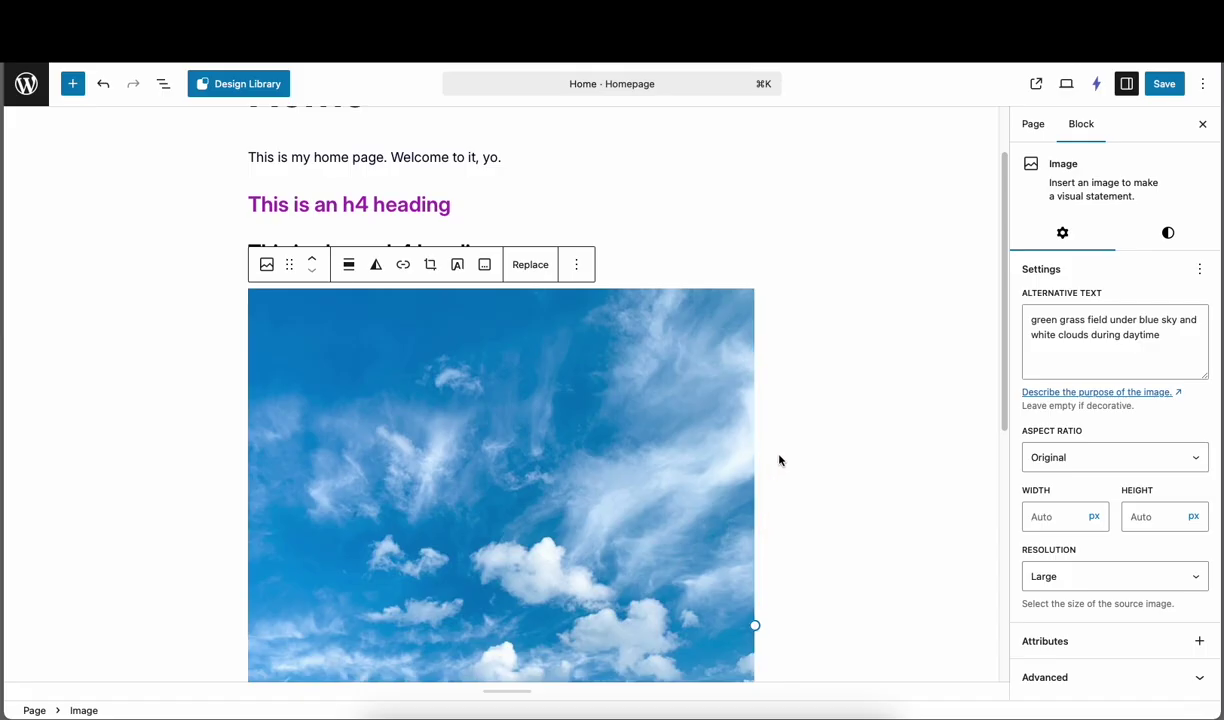
pyautogui.scroll(-10, 781, 450)
pyautogui.scroll(2, 789, 445)
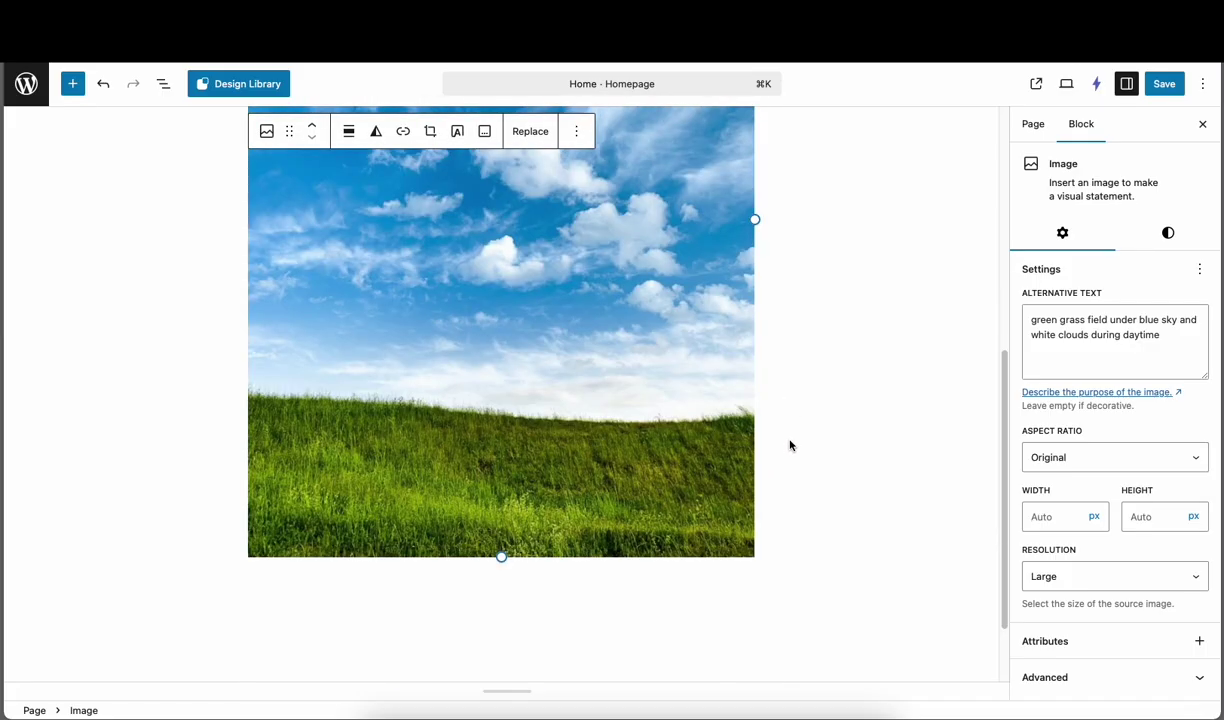
# Step: Save the Home page and check the heading and sky image on the published page
pyautogui.click(789, 445)
pyautogui.scroll(10, 806, 432)
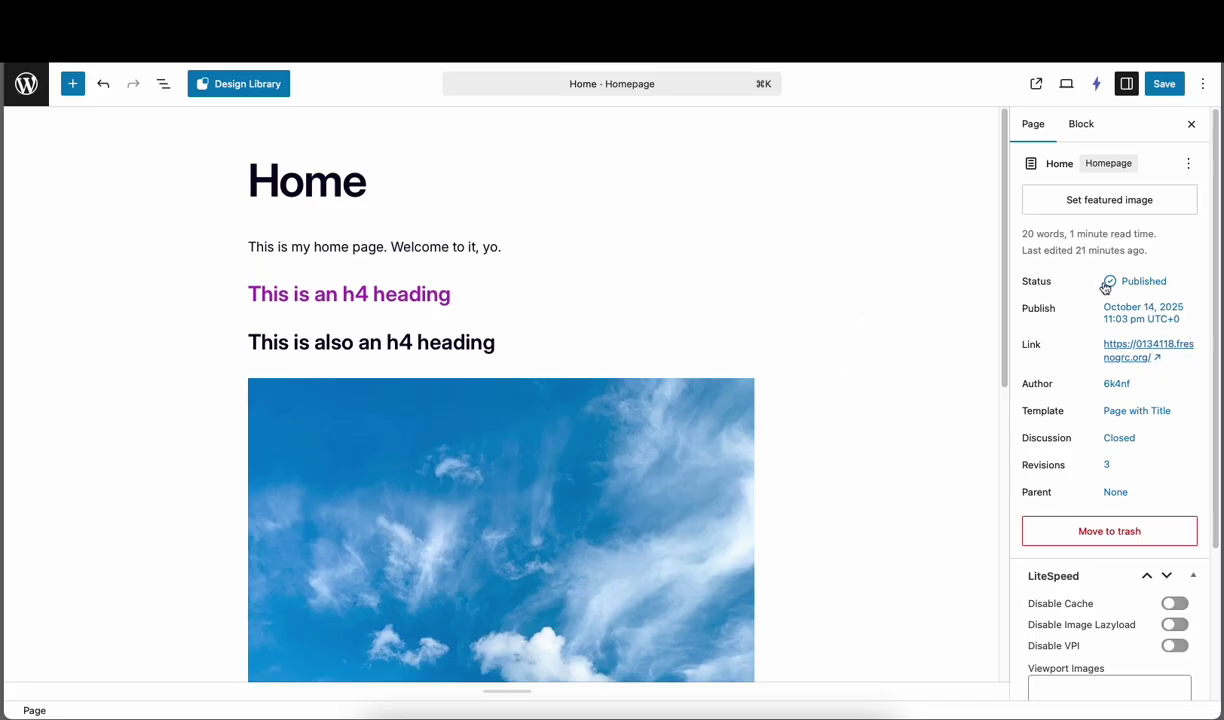
pyautogui.click(1163, 84)
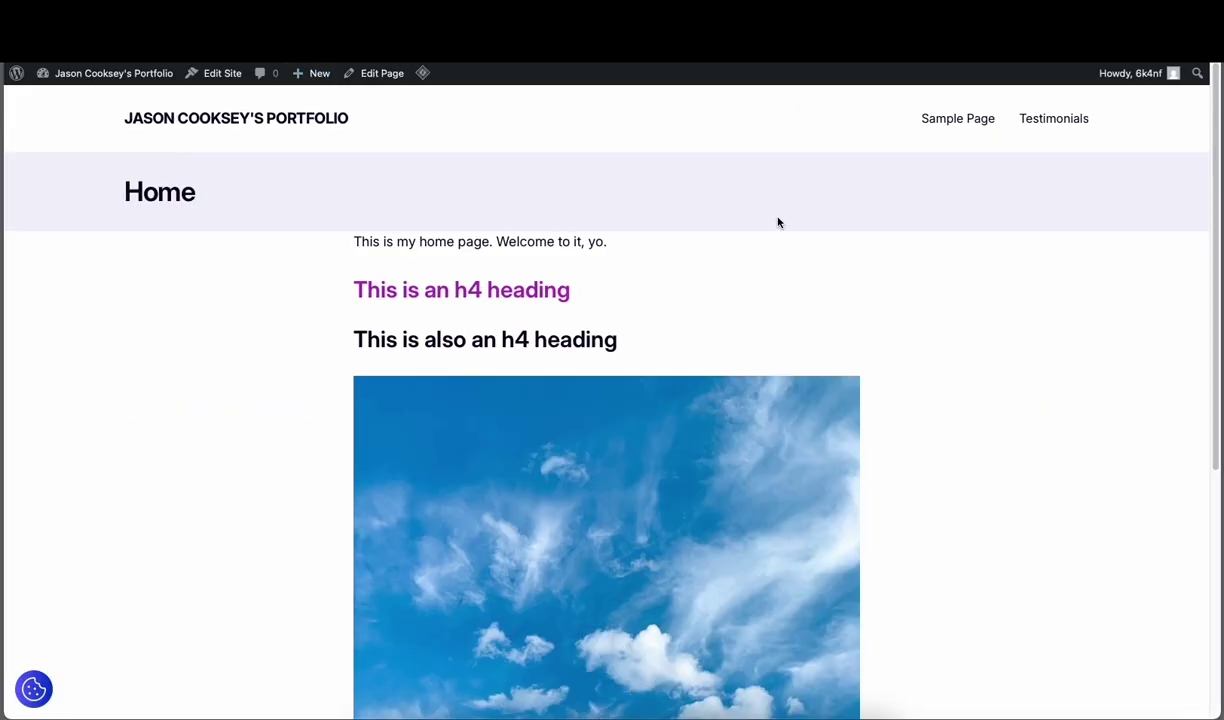
pyautogui.scroll(-3, 785, 226)
pyautogui.scroll(-5, 789, 231)
pyautogui.scroll(10, 789, 232)
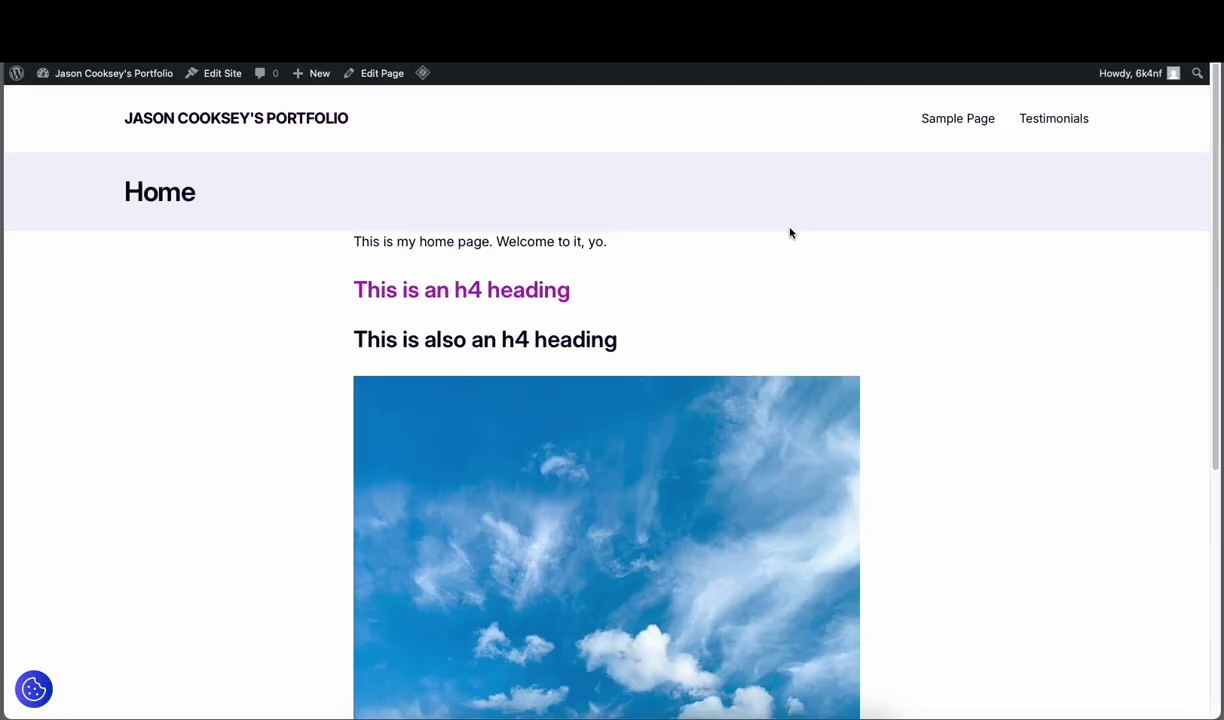